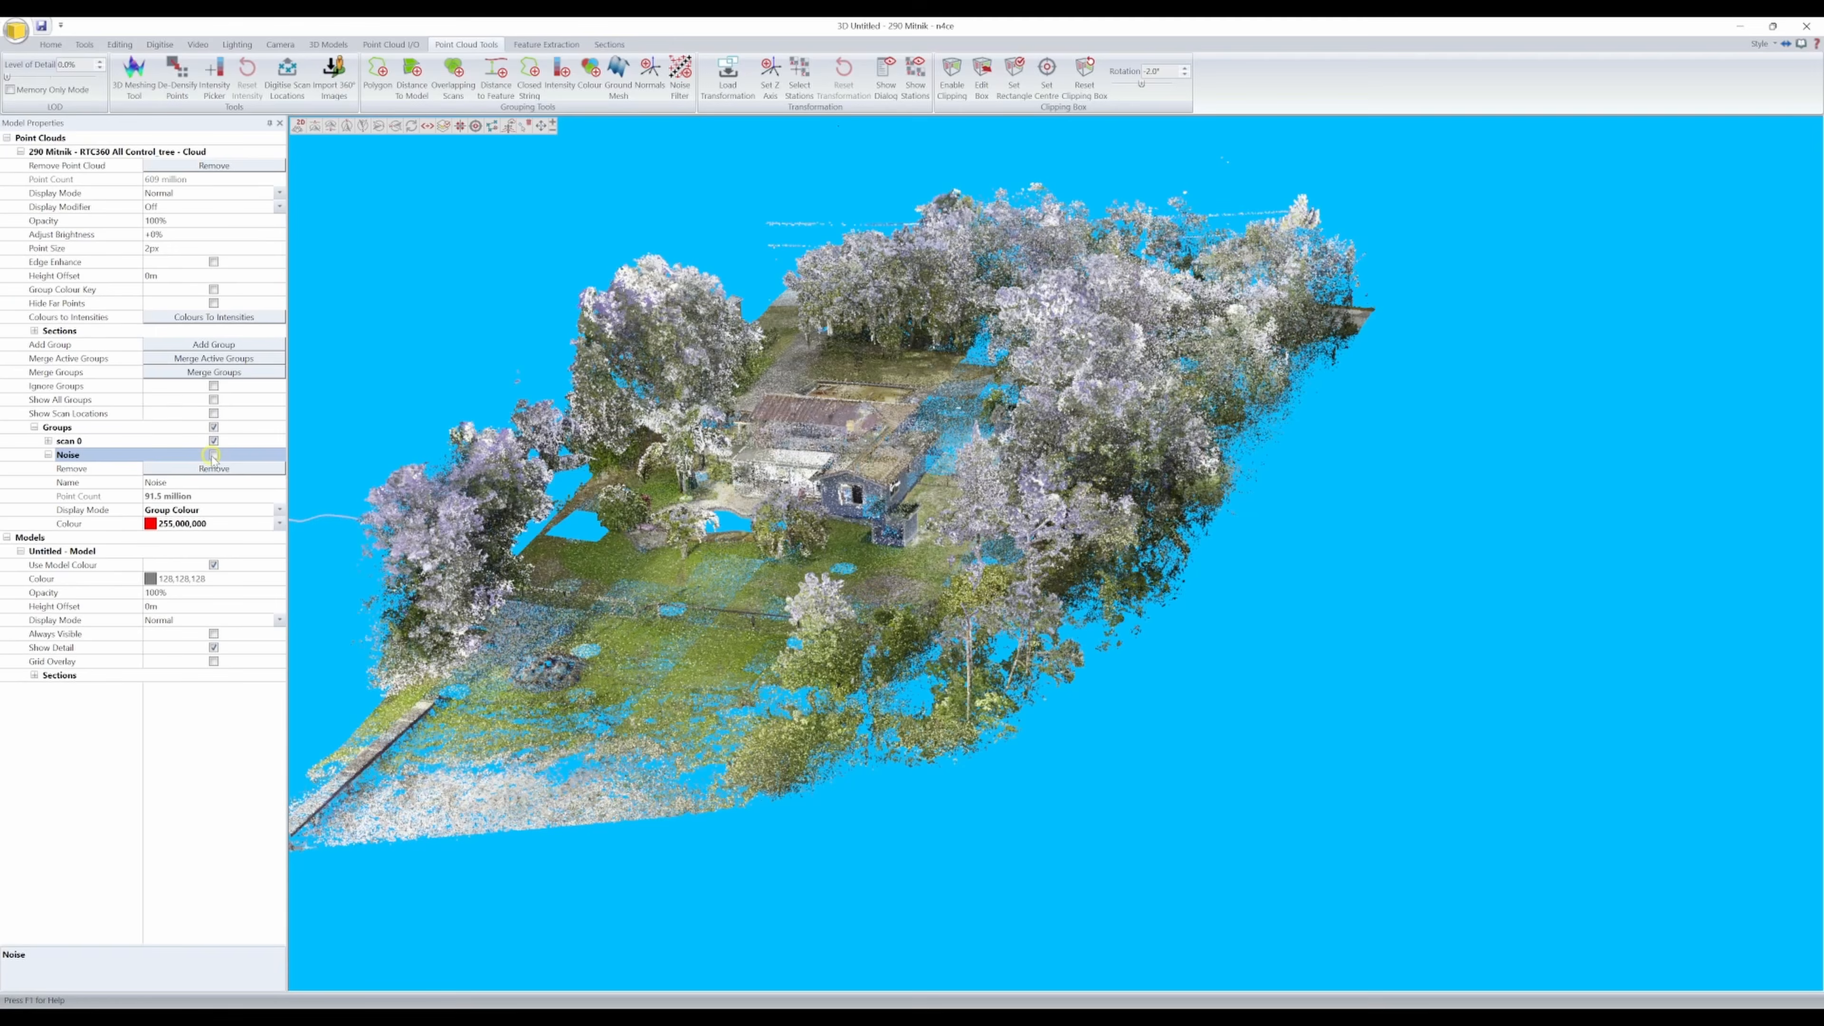
# Step: Toggle the Noise group's visibility to compare the house point cloud with and without it
pyautogui.click(212, 455)
pyautogui.click(213, 455)
pyautogui.moveTo(472, 512); pyautogui.dragTo(1142, 507)
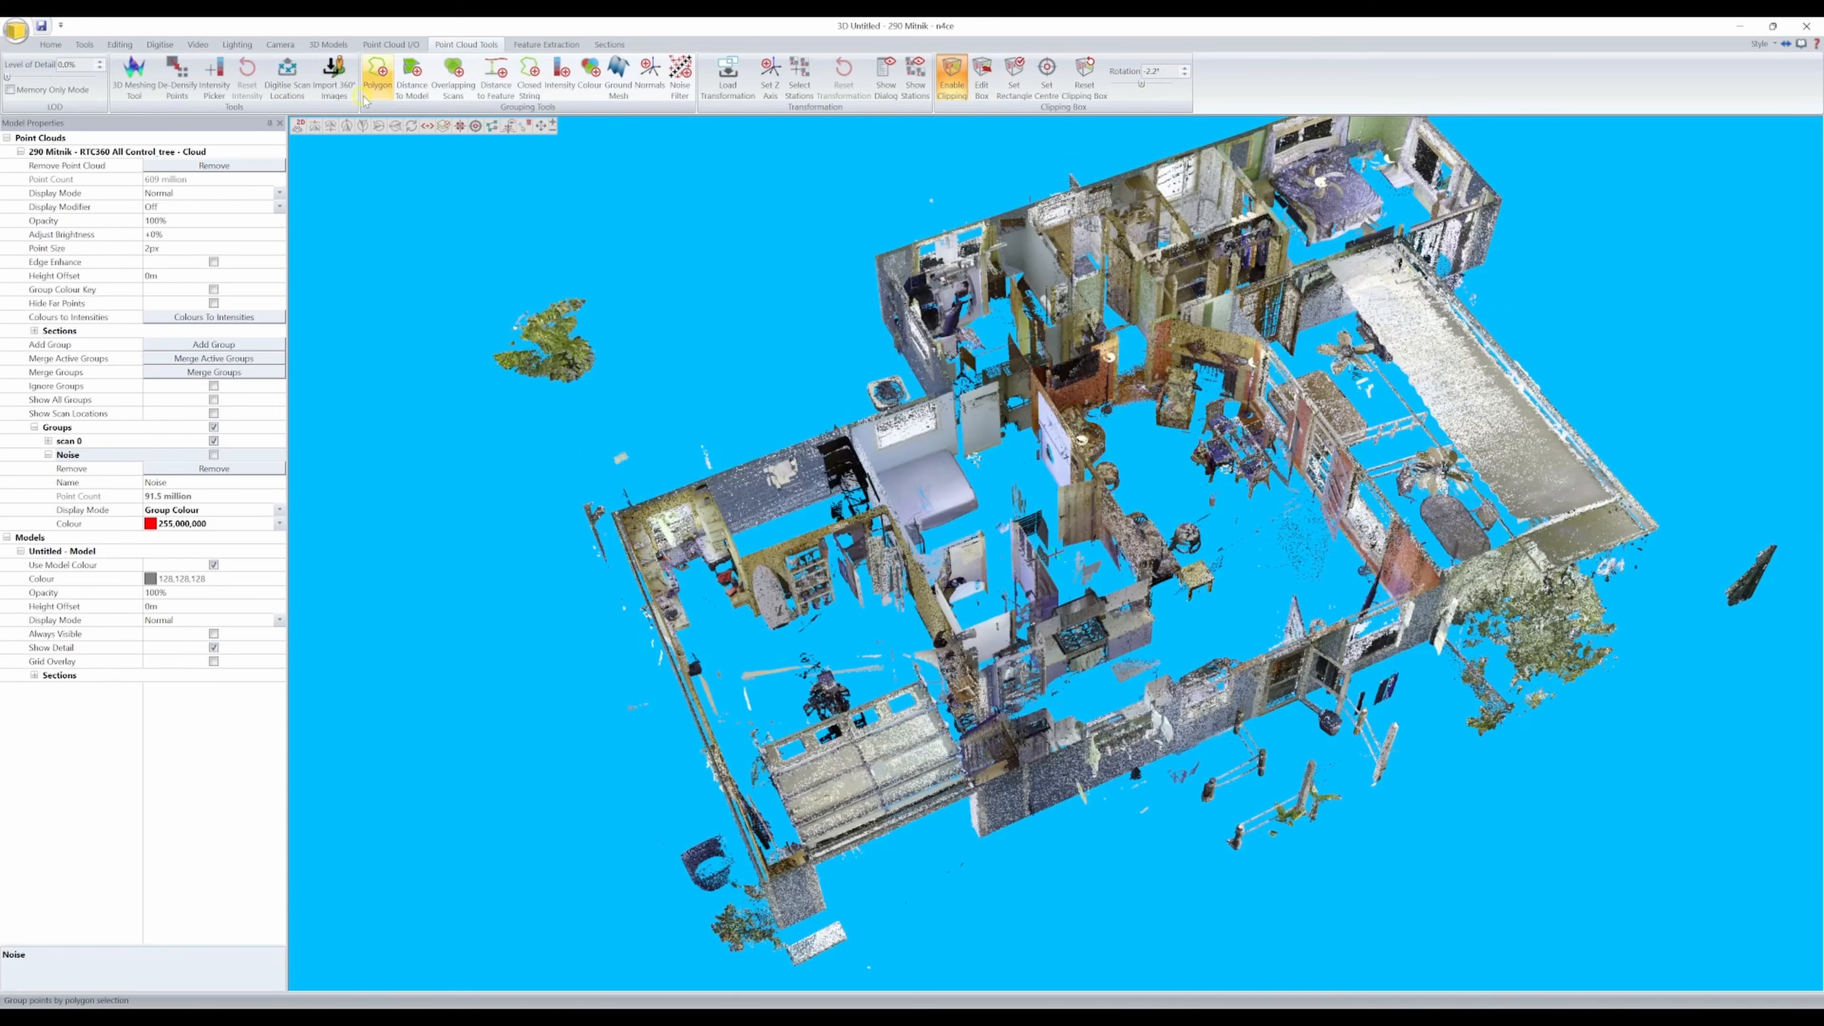
# Step: Start polygon grouping with In Polygon enabled and outline the scattered points in the living area for the Noise group
pyautogui.click(377, 76)
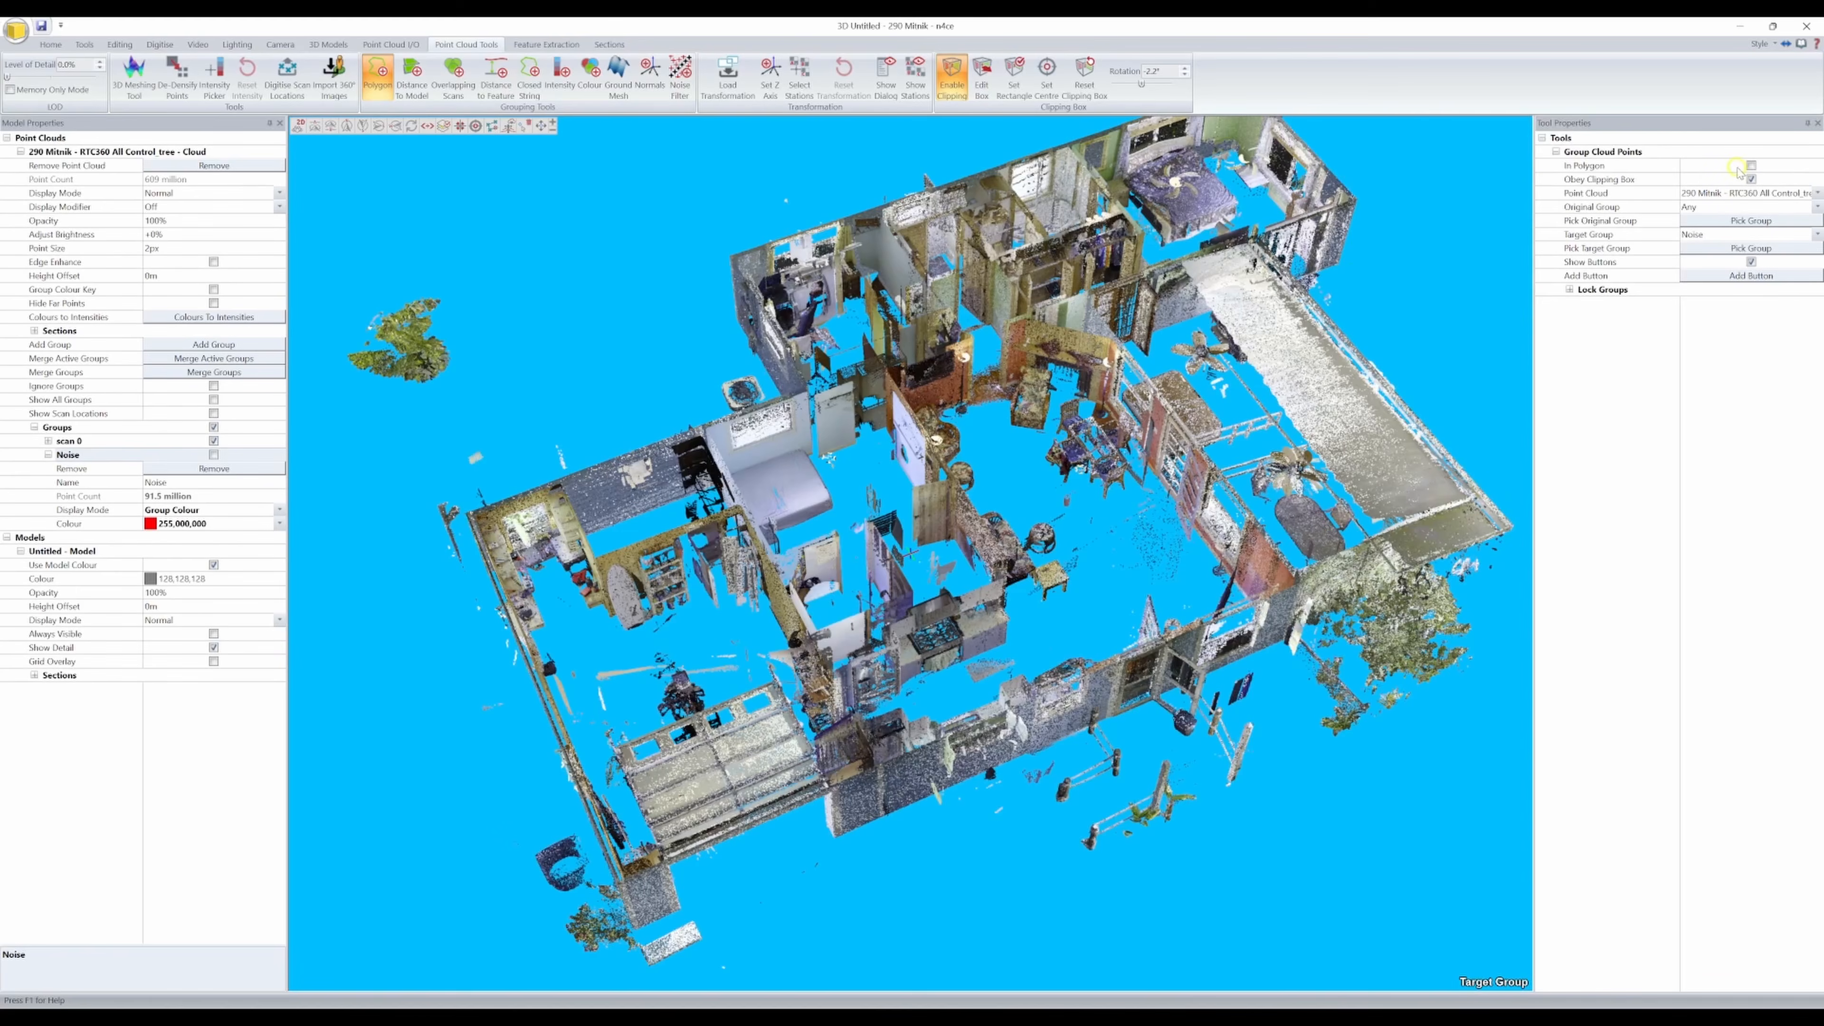
pyautogui.click(1751, 165)
pyautogui.scroll(5, 600, 468)
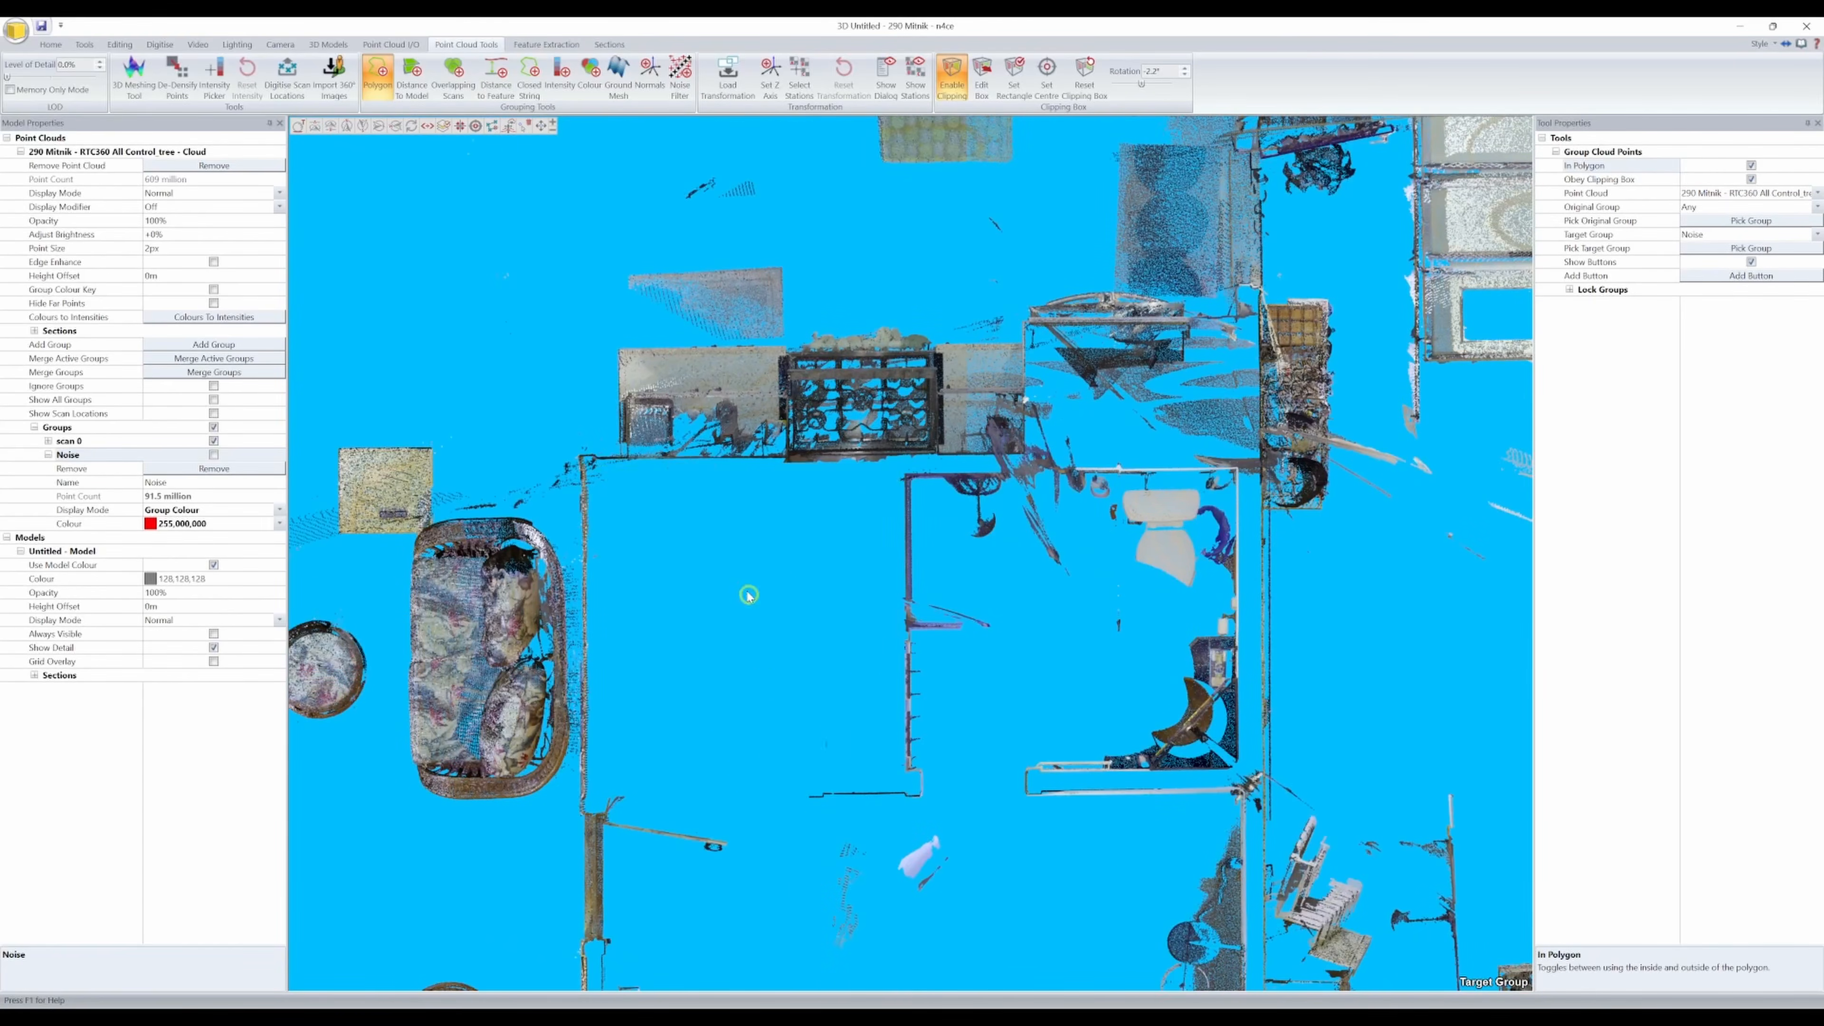
pyautogui.moveTo(748, 595); pyautogui.dragTo(886, 255, button='middle')
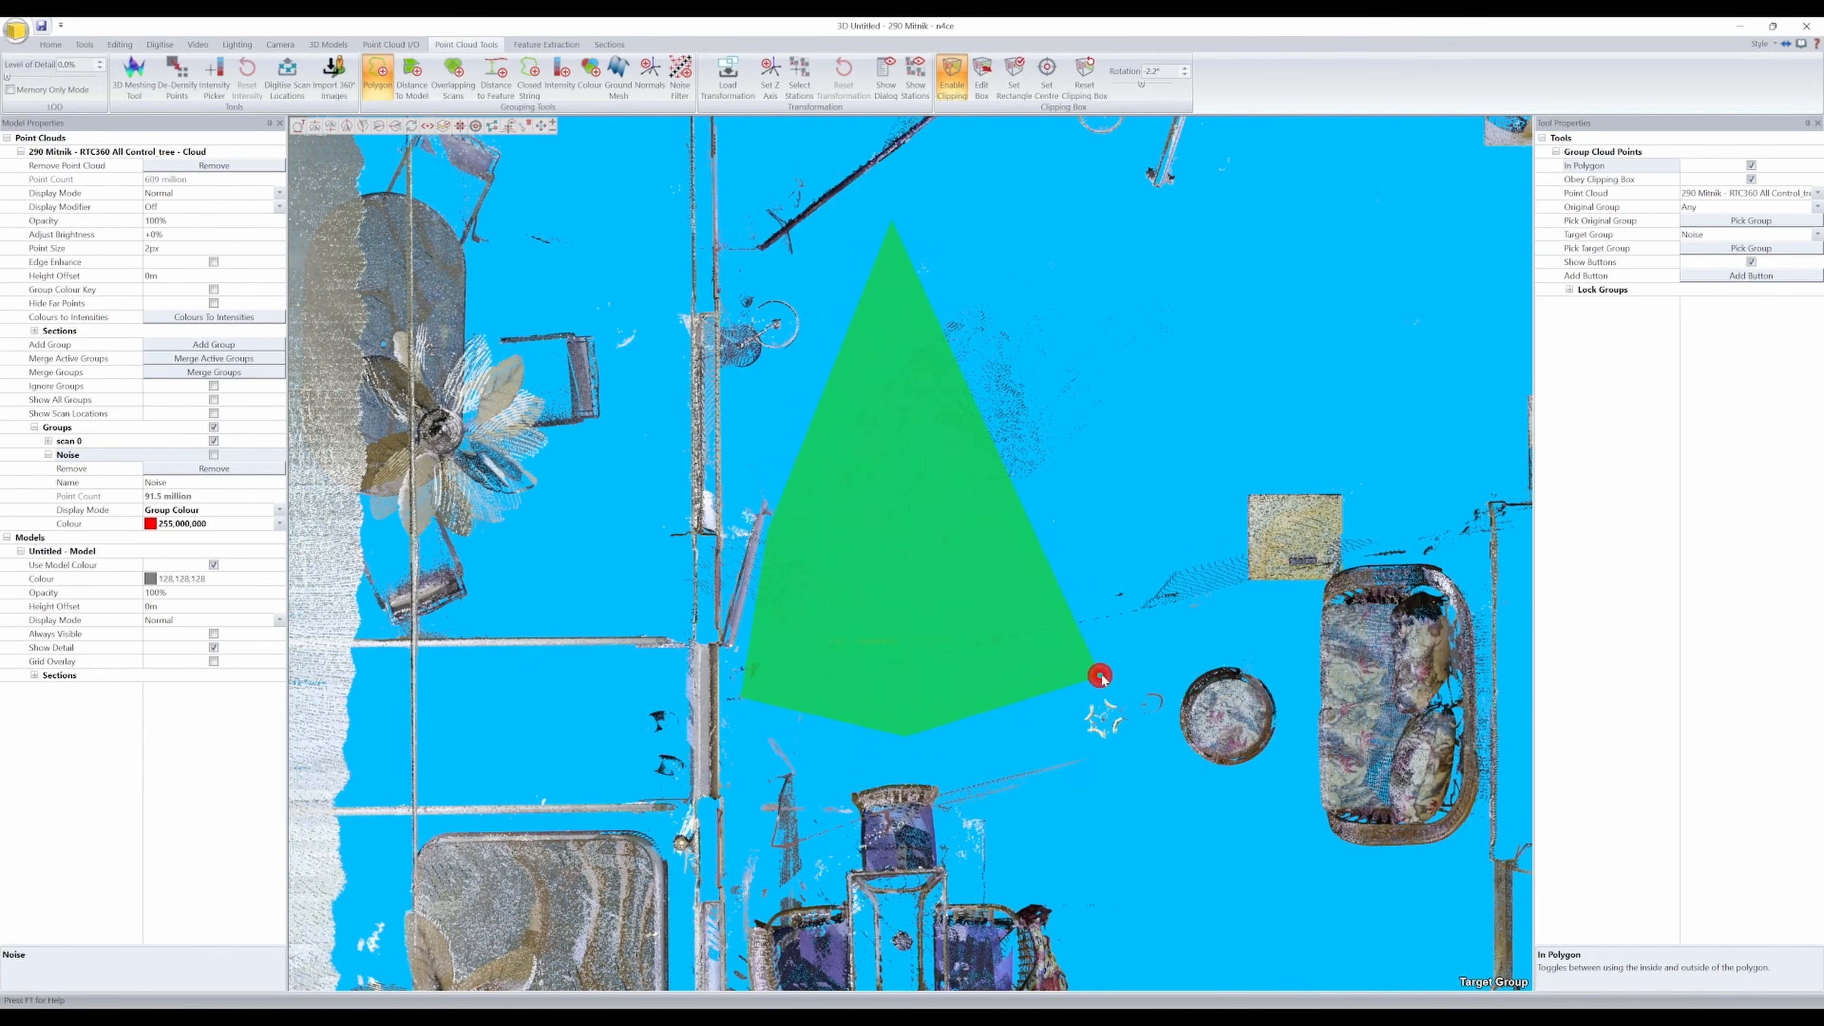
pyautogui.scroll(-3, 1021, 584)
pyautogui.scroll(4, 896, 522)
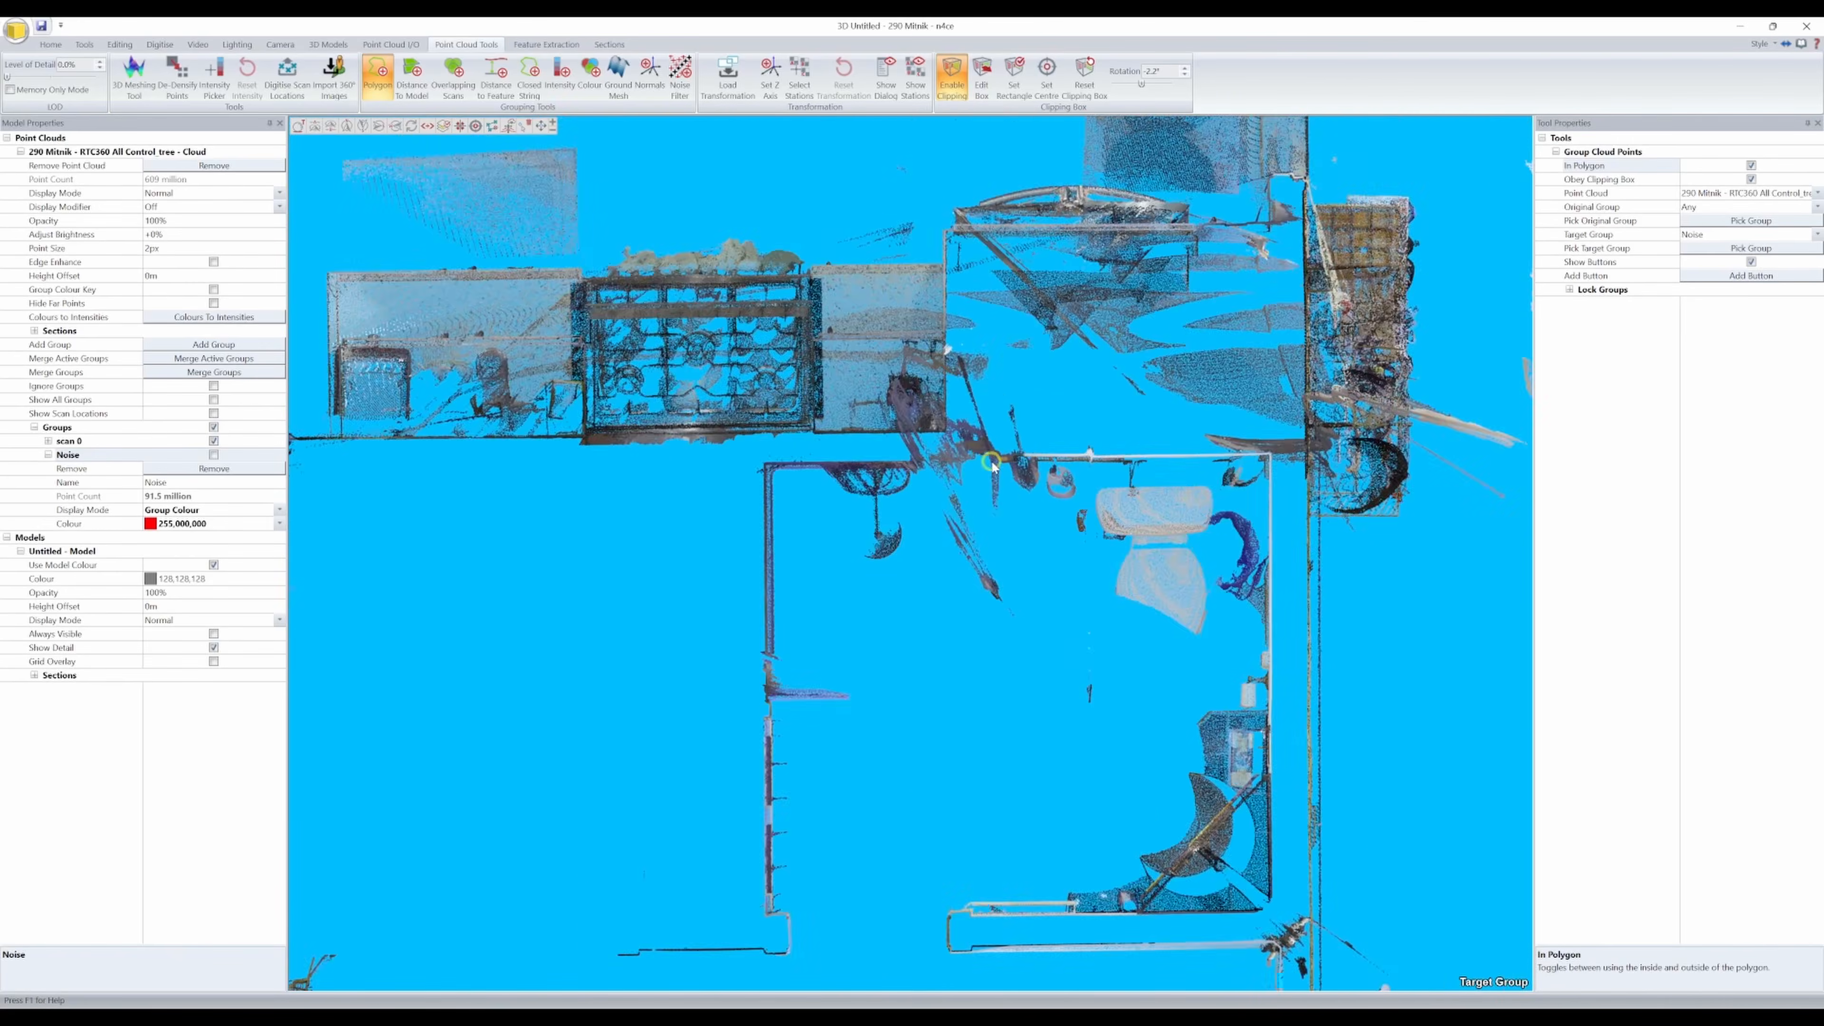
# Step: Outline the stray points outside the bedroom's outer wall for the Noise group
pyautogui.scroll(-3, 815, 456)
pyautogui.scroll(5, 1010, 571)
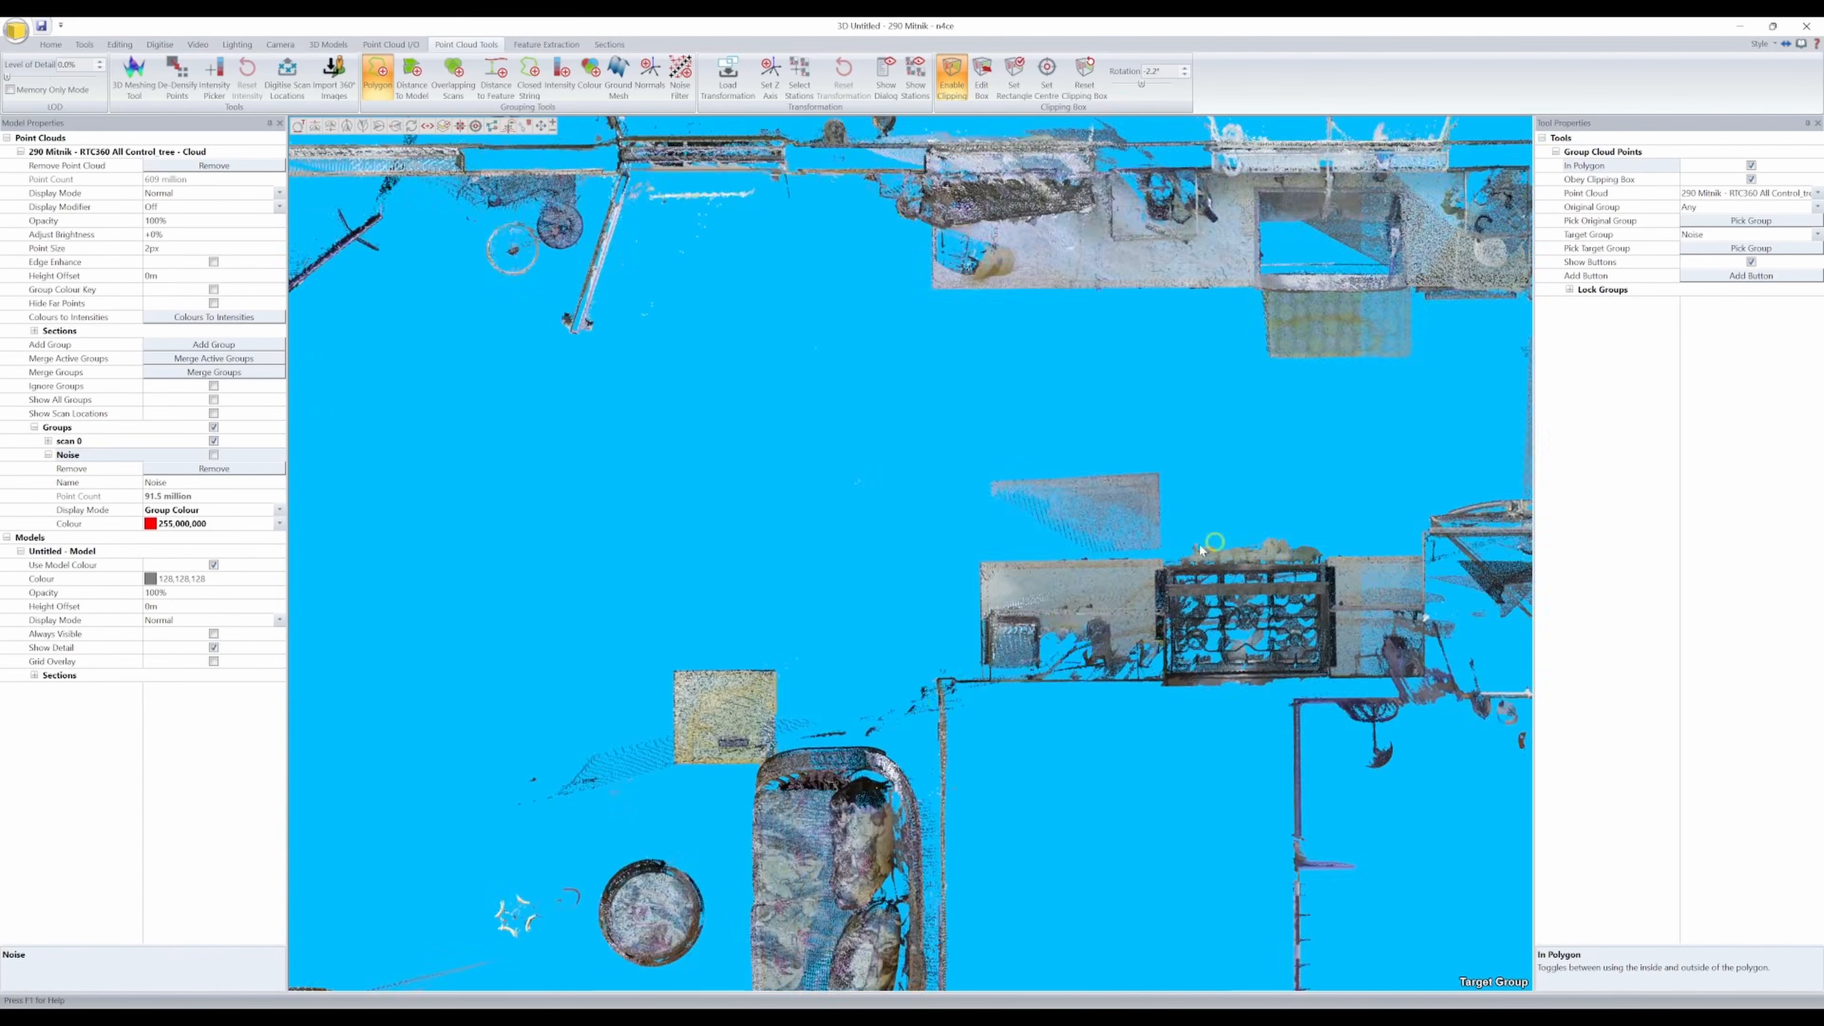
pyautogui.scroll(-3, 826, 629)
pyautogui.scroll(4, 849, 645)
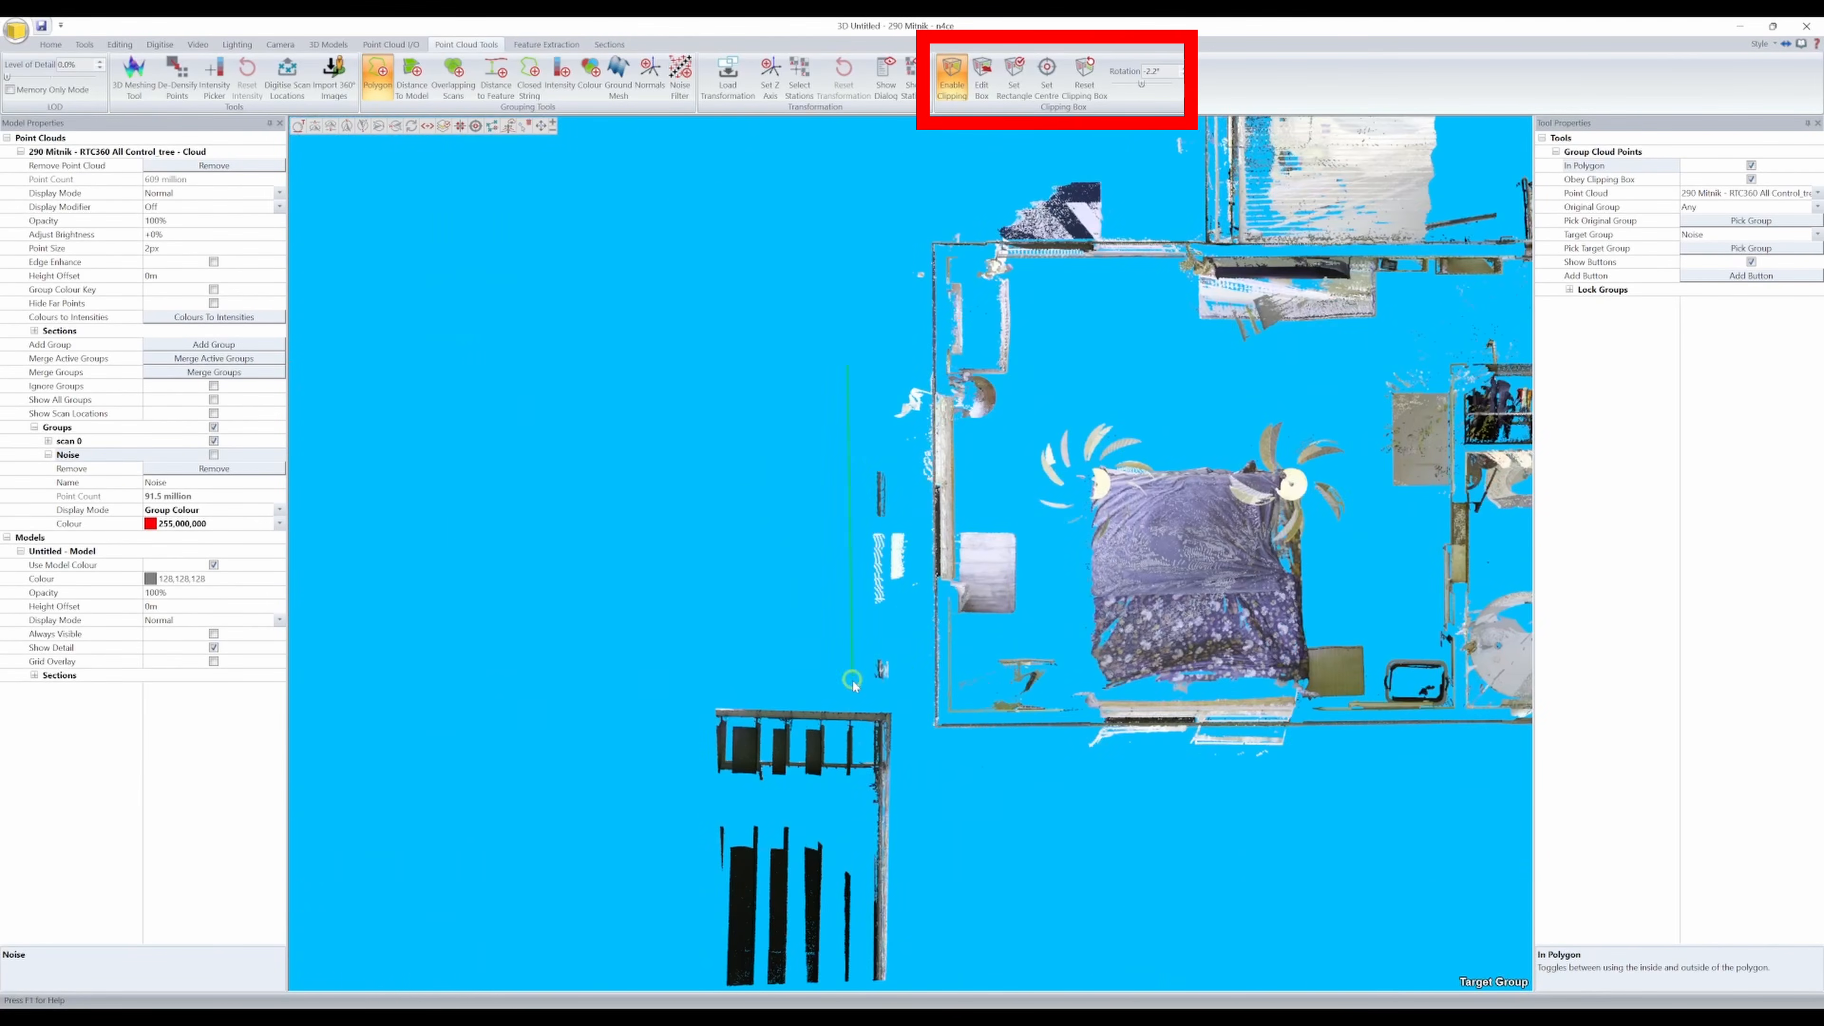
pyautogui.scroll(3, 929, 345)
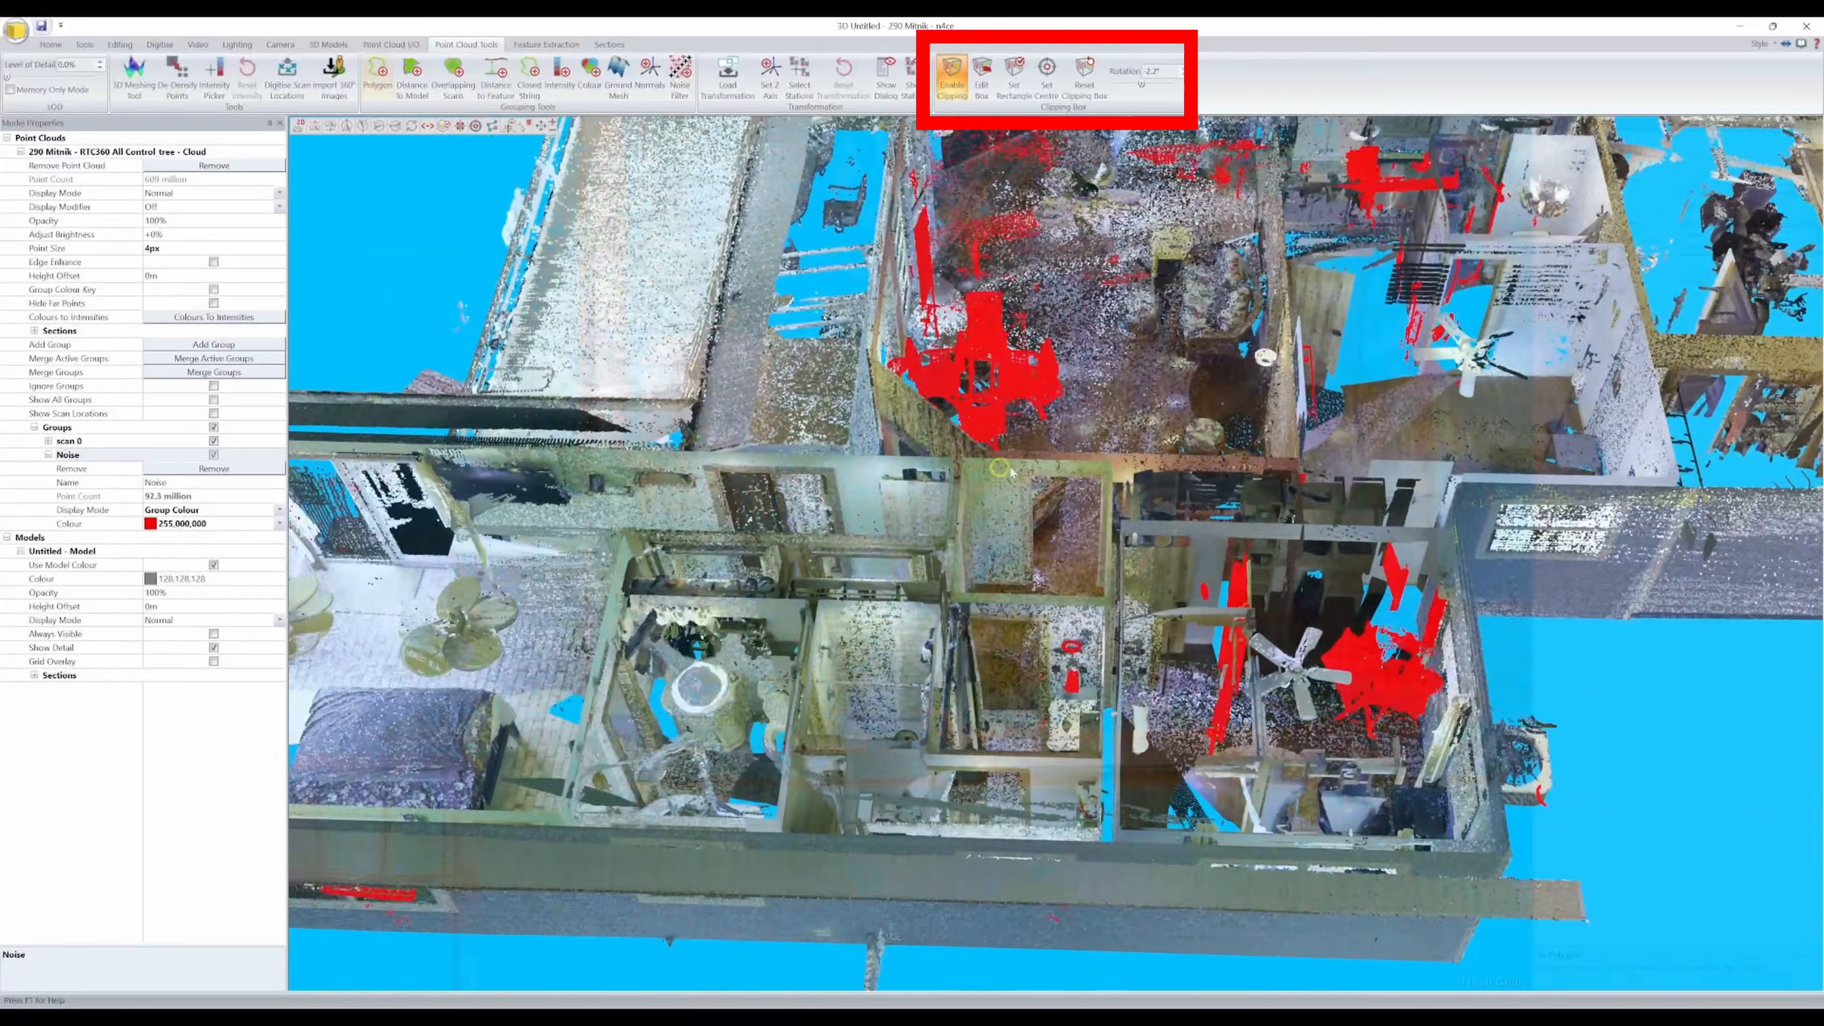
pyautogui.moveTo(1011, 471); pyautogui.dragTo(1099, 452)
pyautogui.scroll(5, 1077, 451)
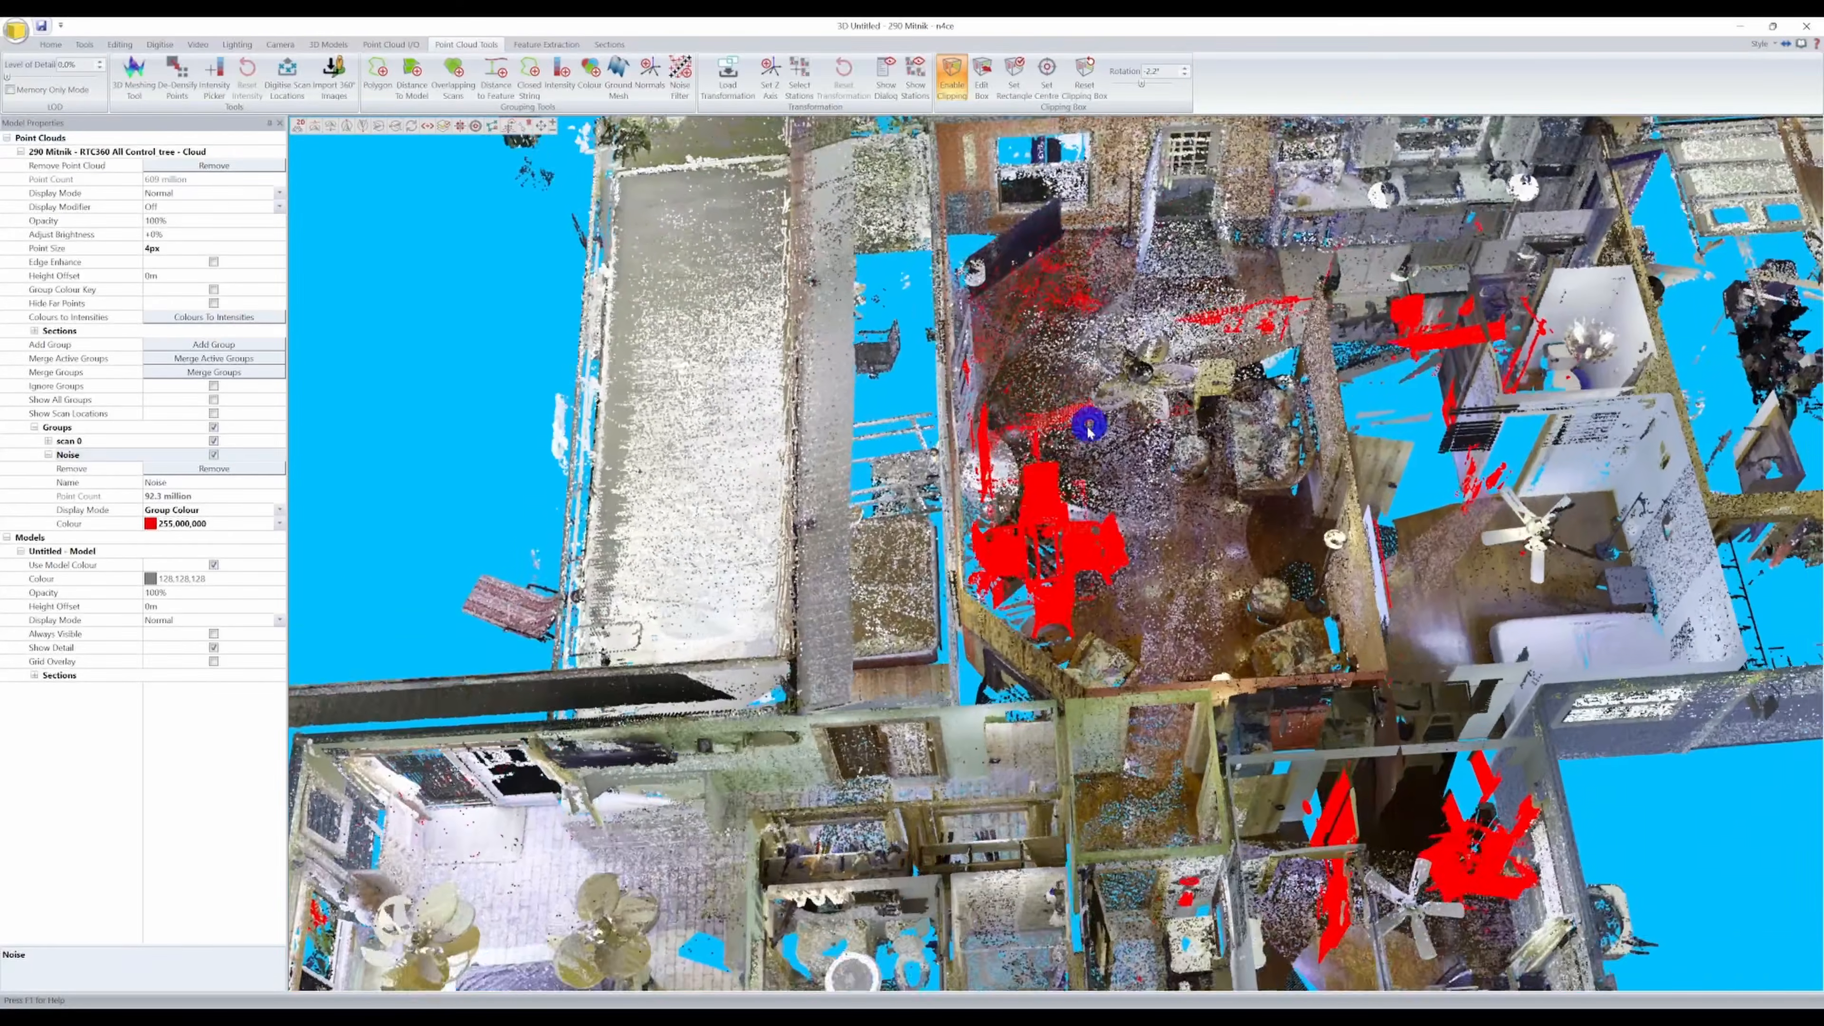
pyautogui.scroll(-3, 1047, 447)
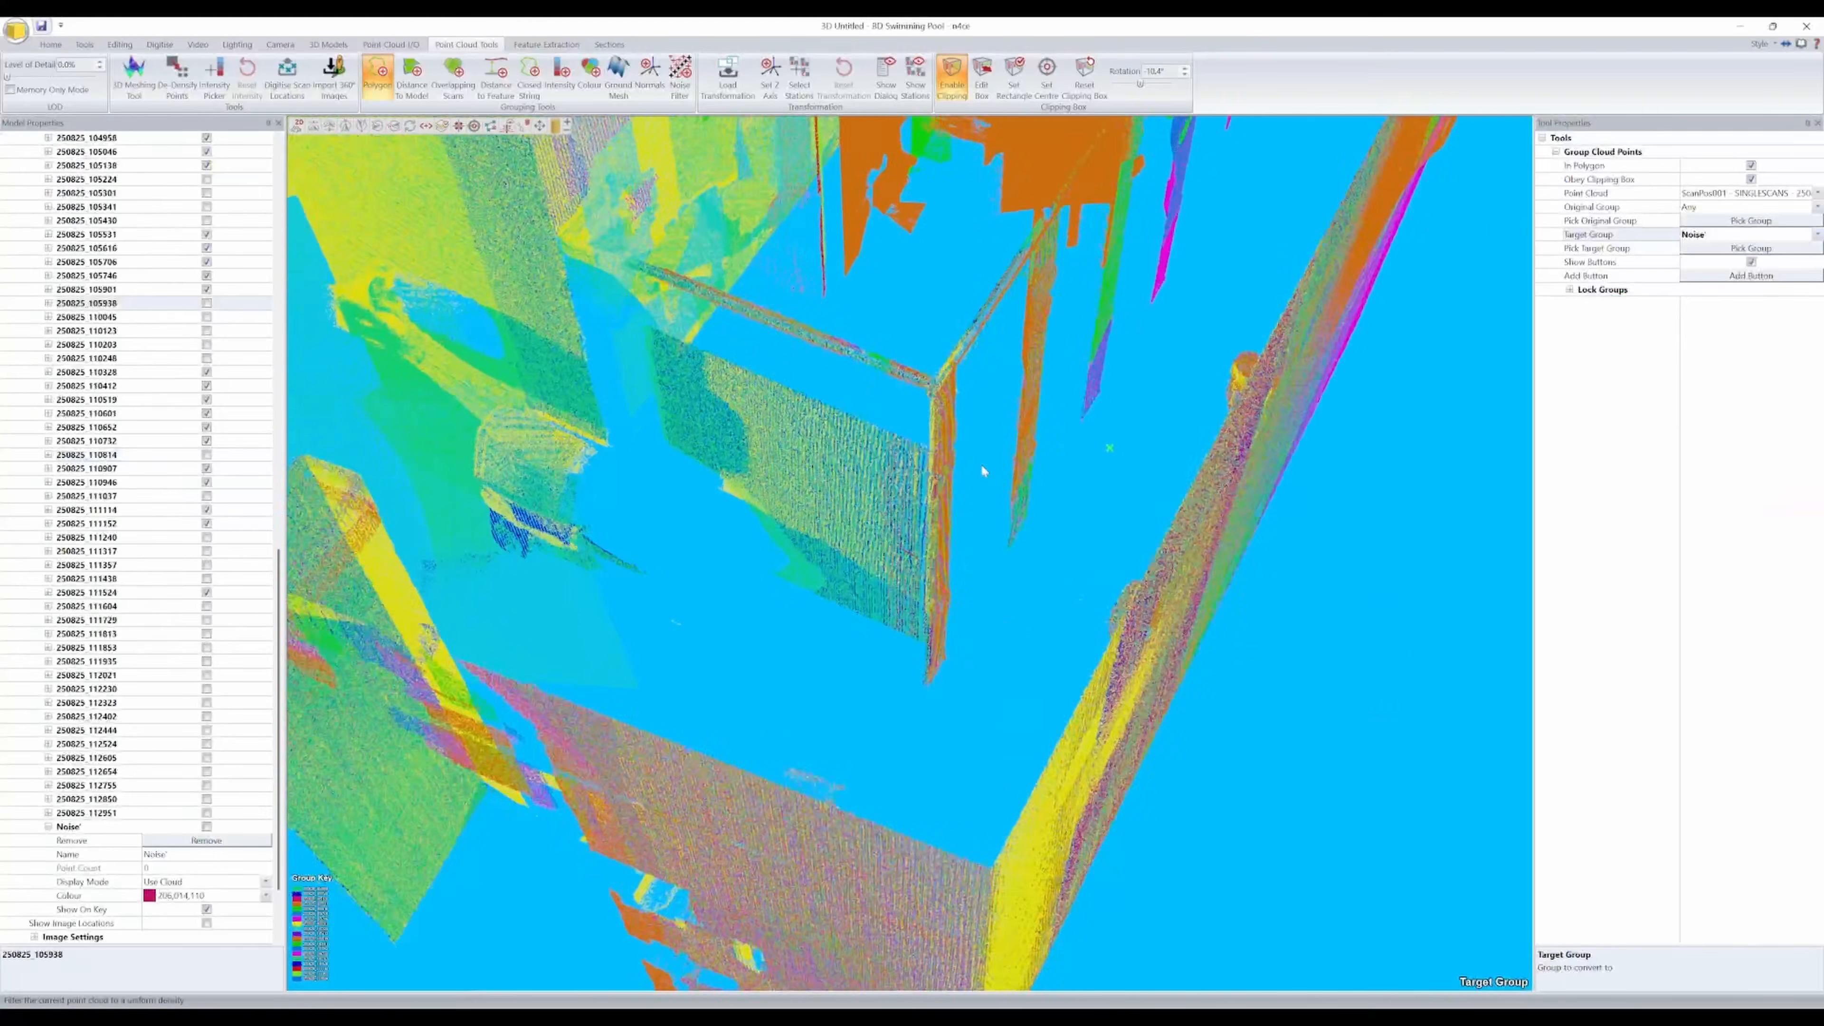
# Step: Show the three scan groups ending with 250825_110203 and outline the thin stray points beside the wall's free end for Noise
pyautogui.moveTo(983, 470); pyautogui.dragTo(858, 470)
pyautogui.click(206, 316)
pyautogui.click(206, 331)
pyautogui.click(207, 345)
pyautogui.moveTo(817, 575); pyautogui.dragTo(959, 420)
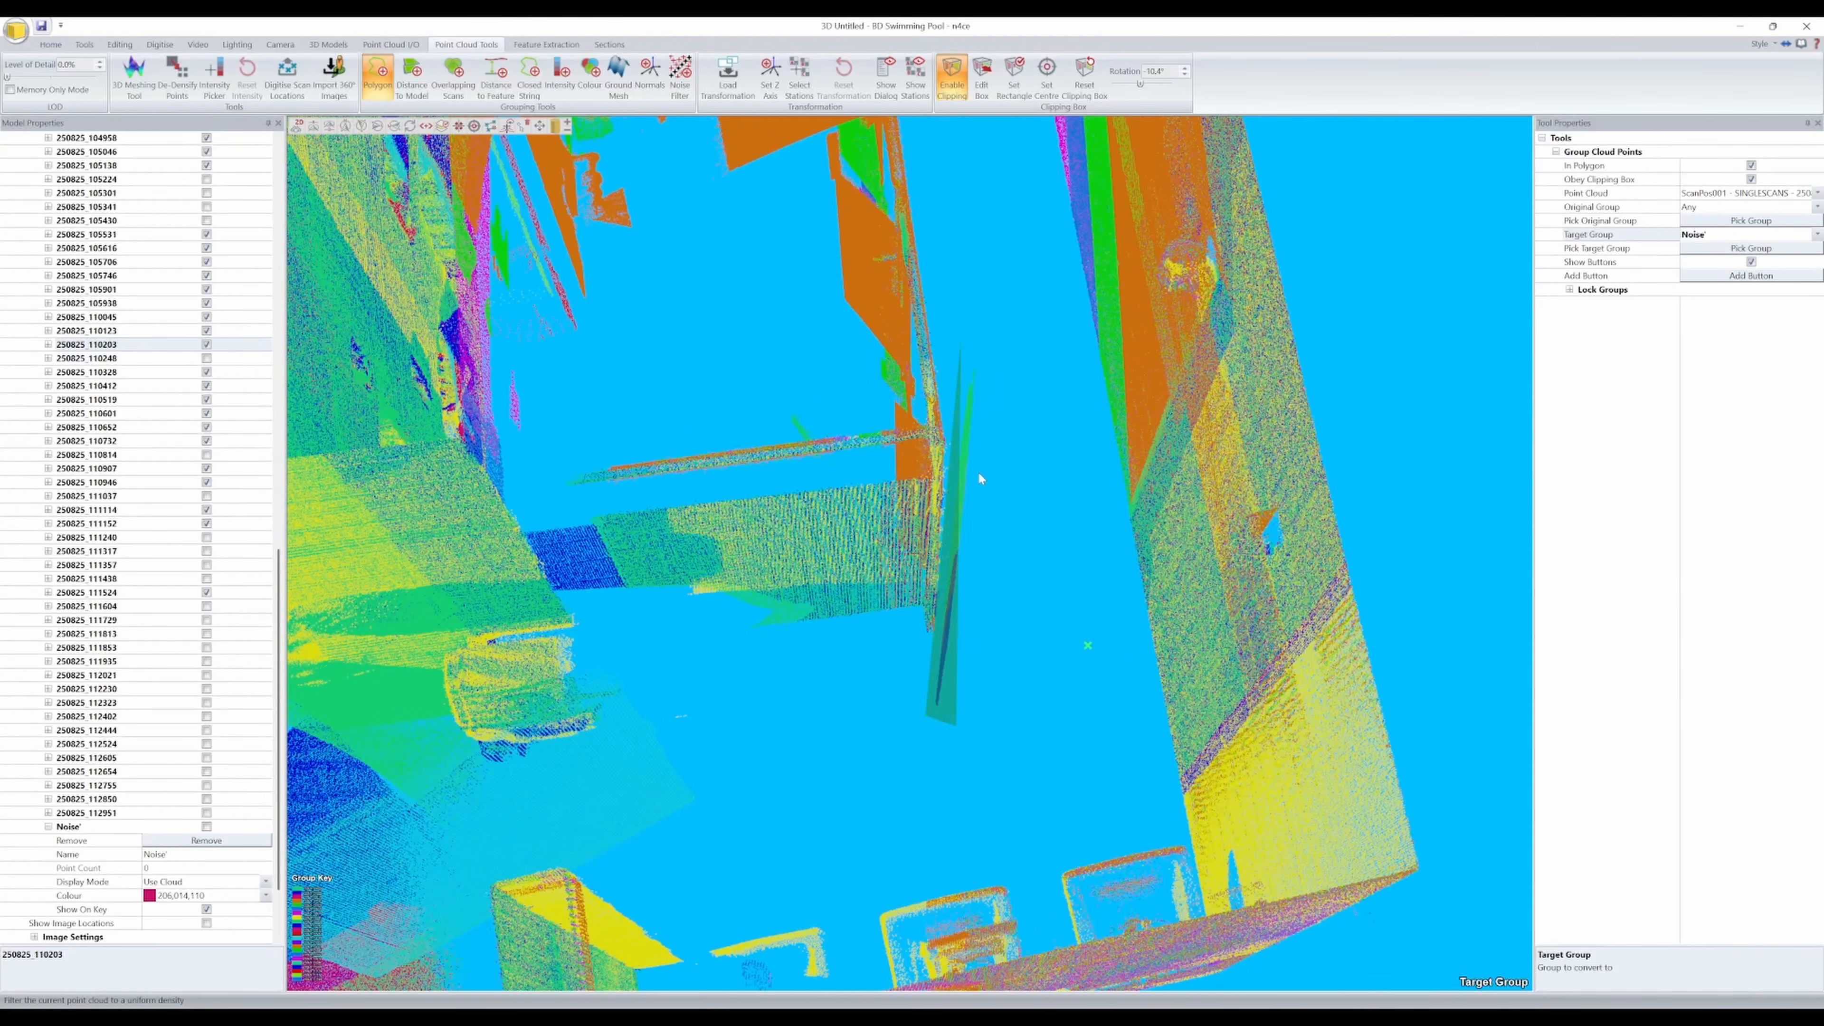
pyautogui.click(1010, 366)
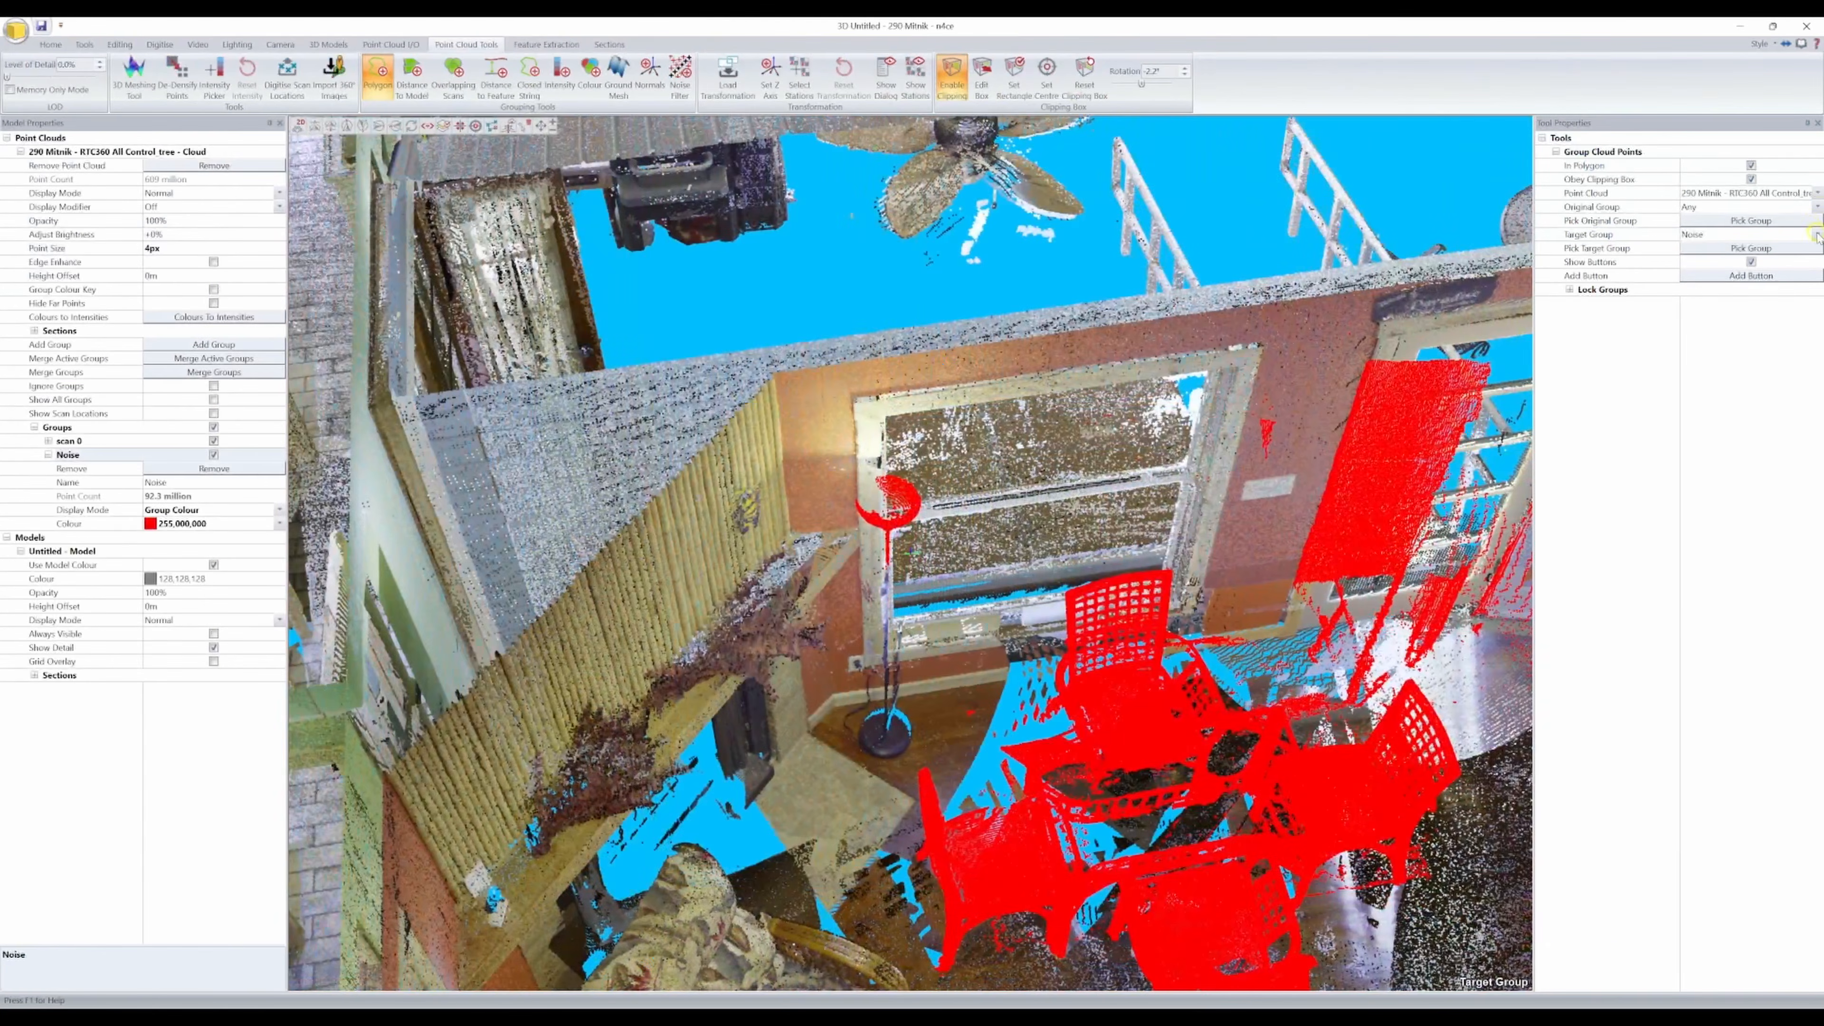
# Step: Set the target group to scan 0 and outline the red floor-lamp head to return its points to that group
pyautogui.click(1817, 234)
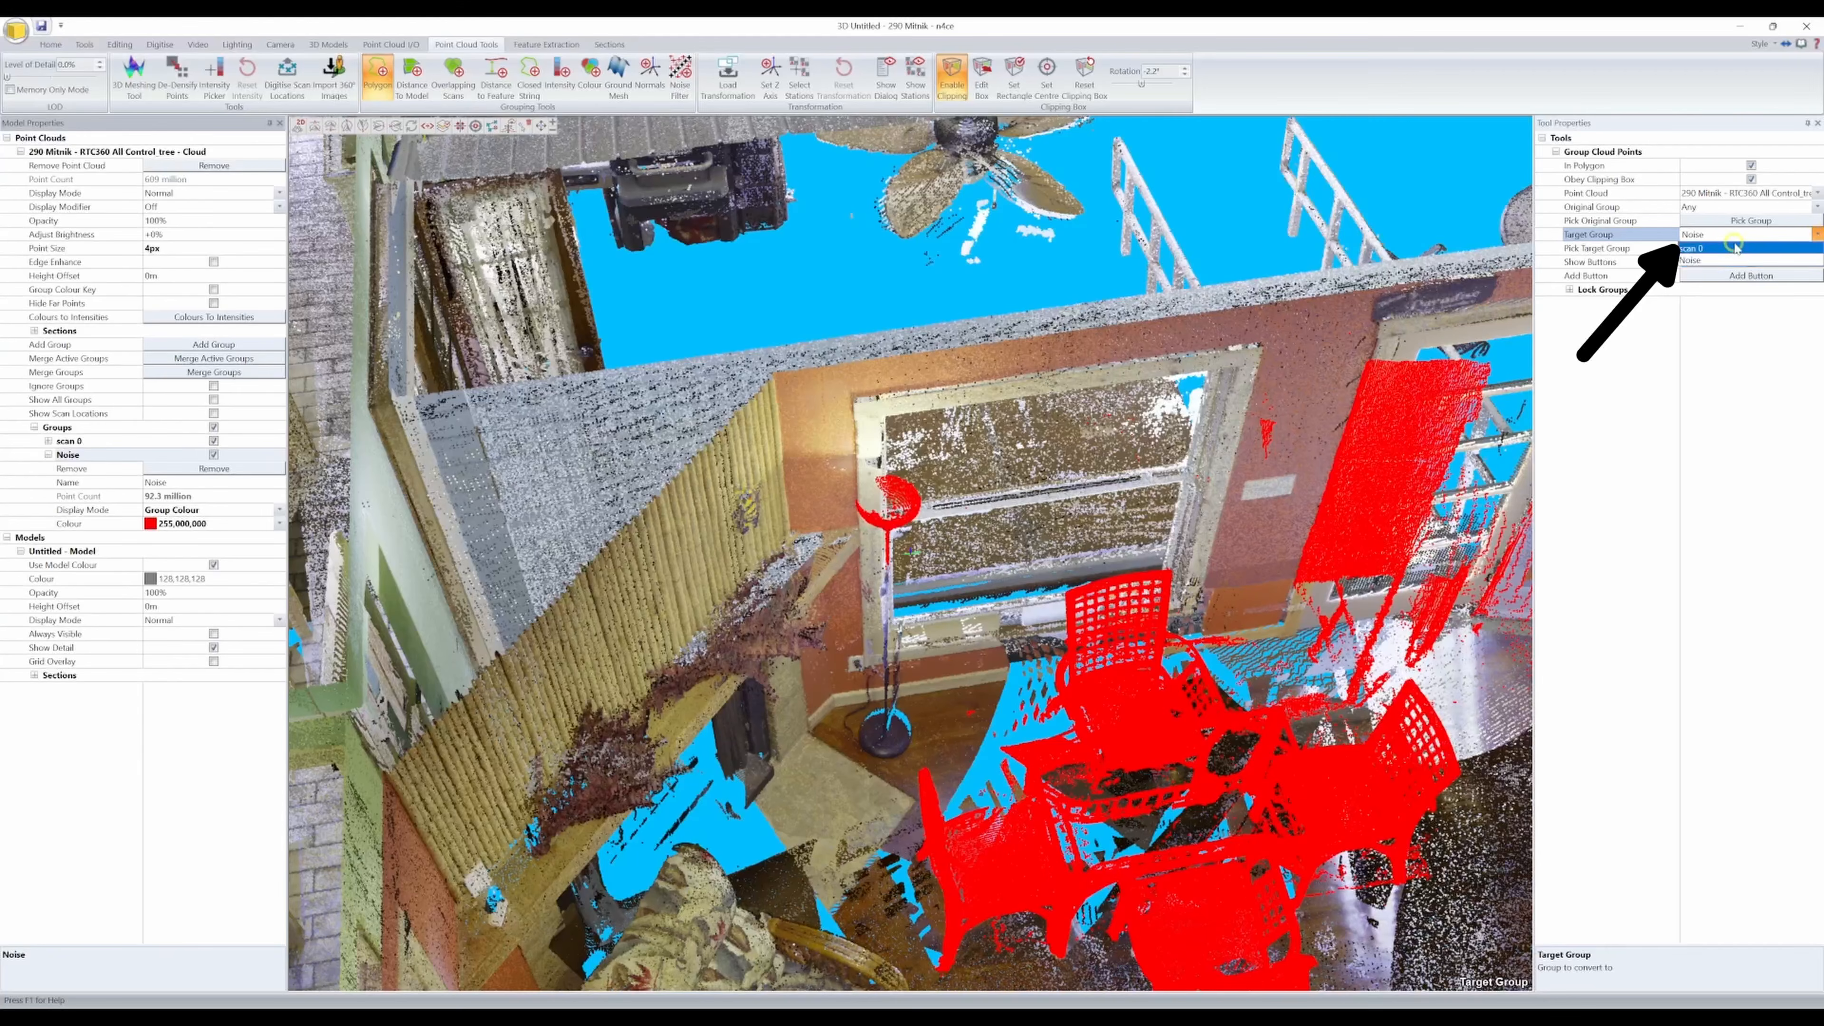
pyautogui.click(898, 496)
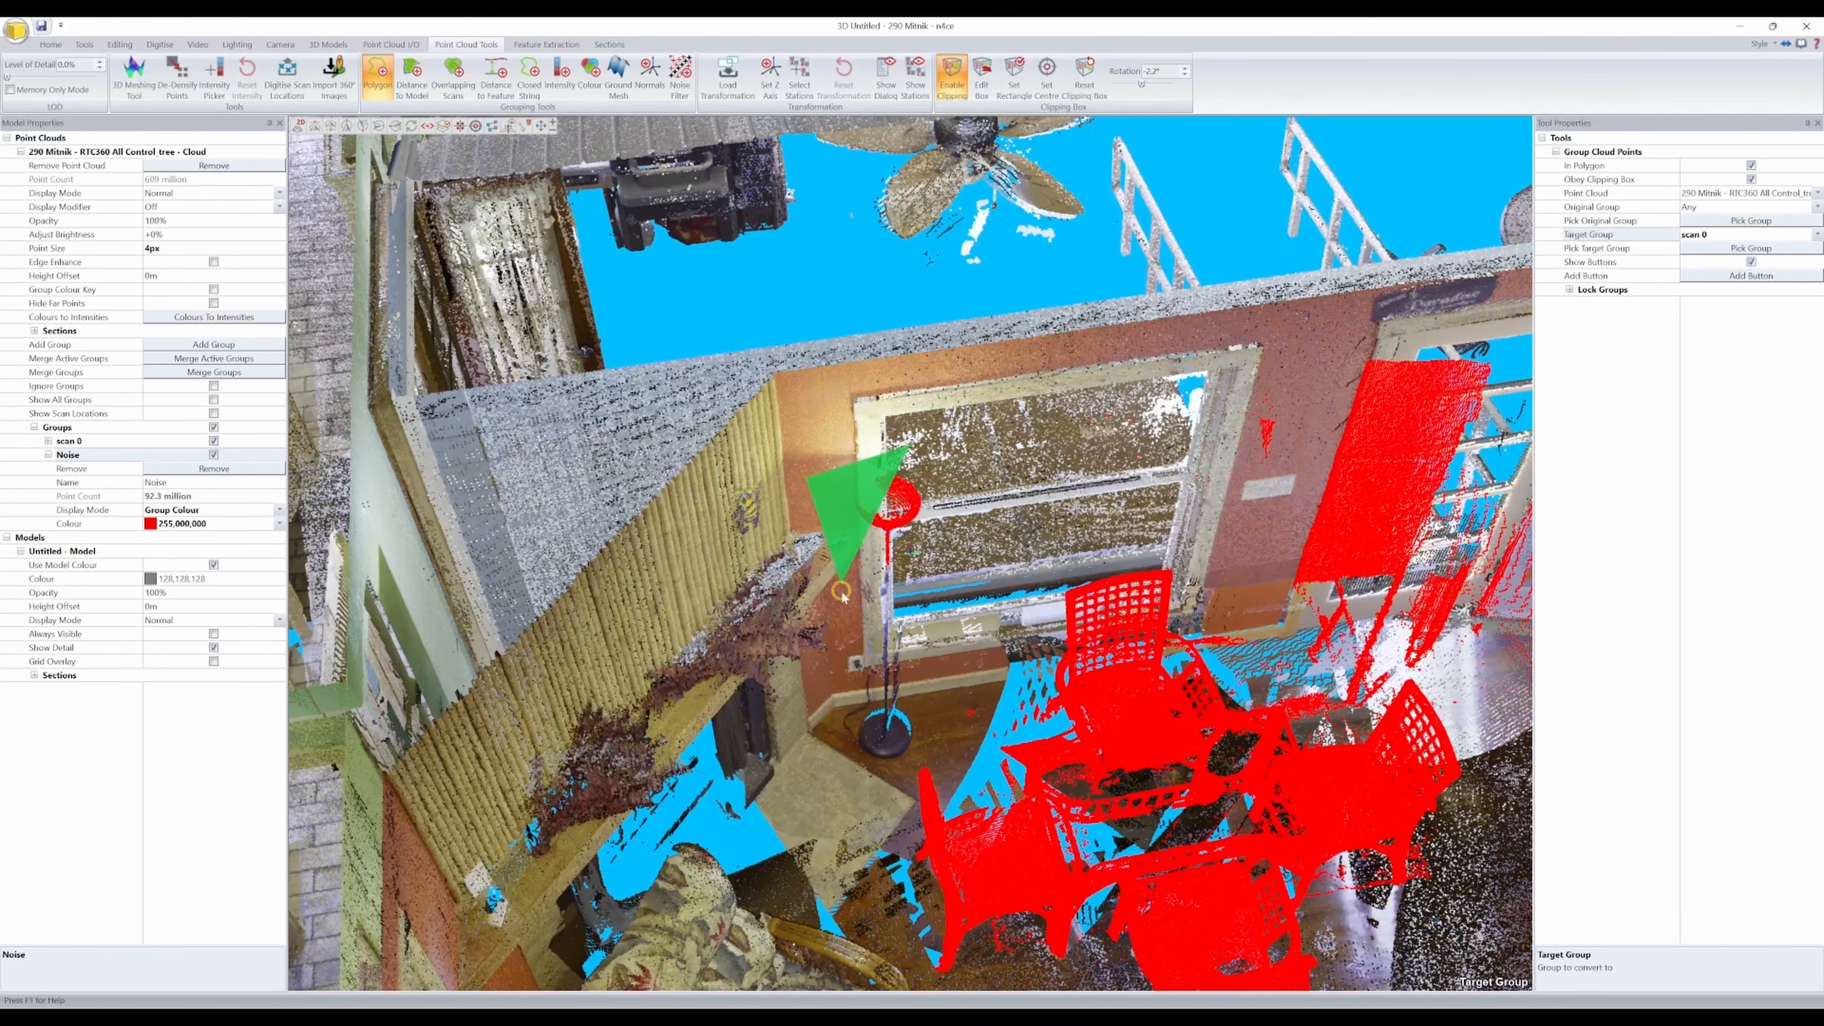
pyautogui.scroll(3, 950, 522)
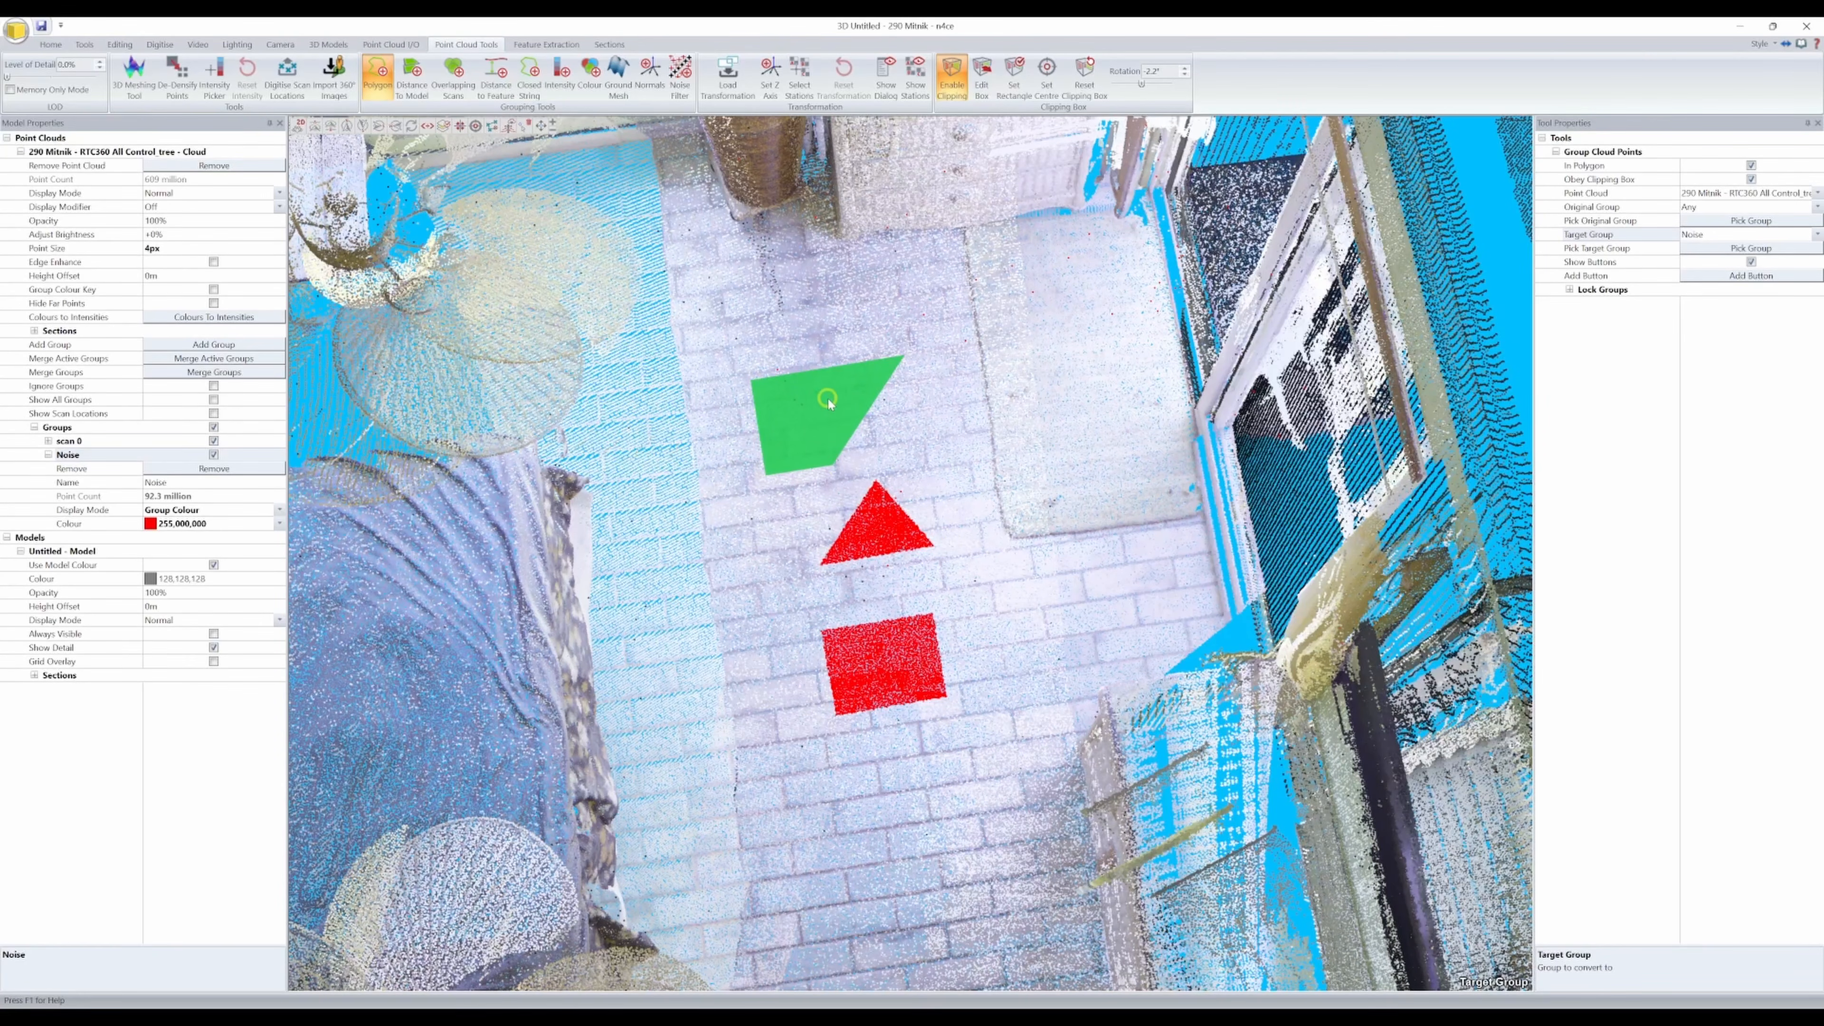
# Step: Group two more polygon patches of the brick floor into Noise and switch to the 2D plan view
pyautogui.doubleClick(902, 409)
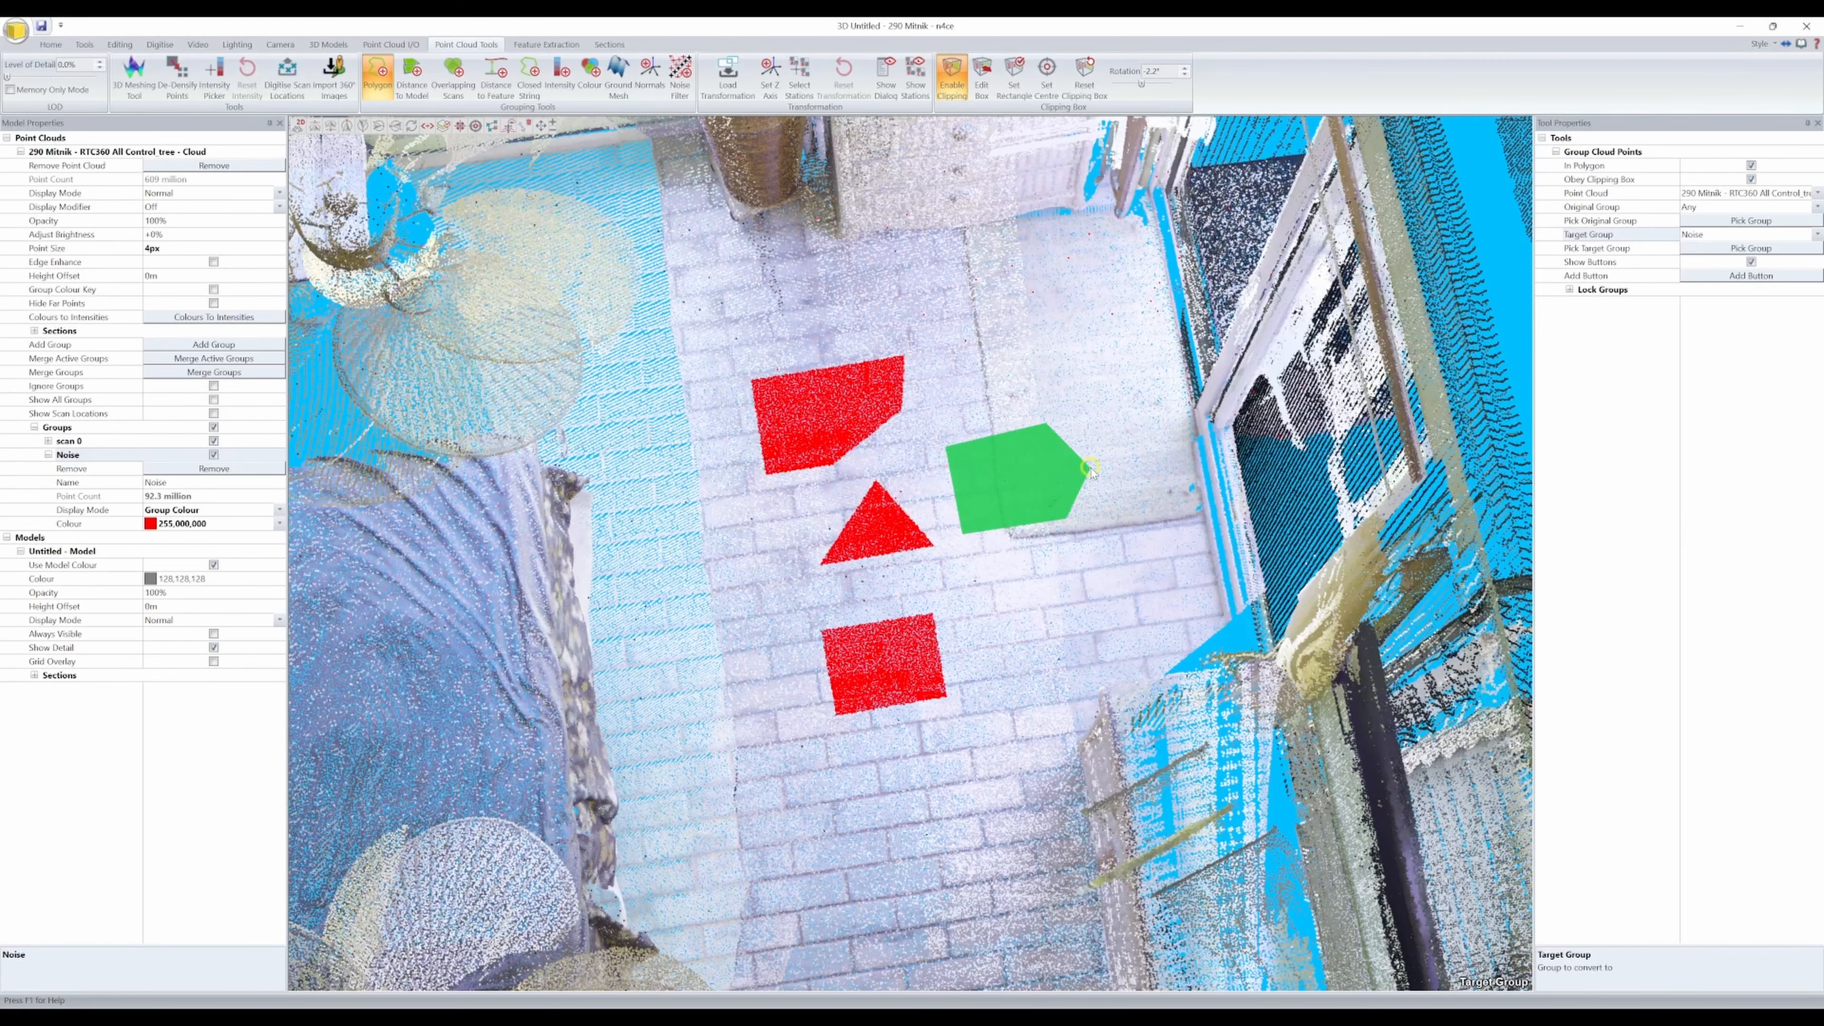
pyautogui.doubleClick(1089, 468)
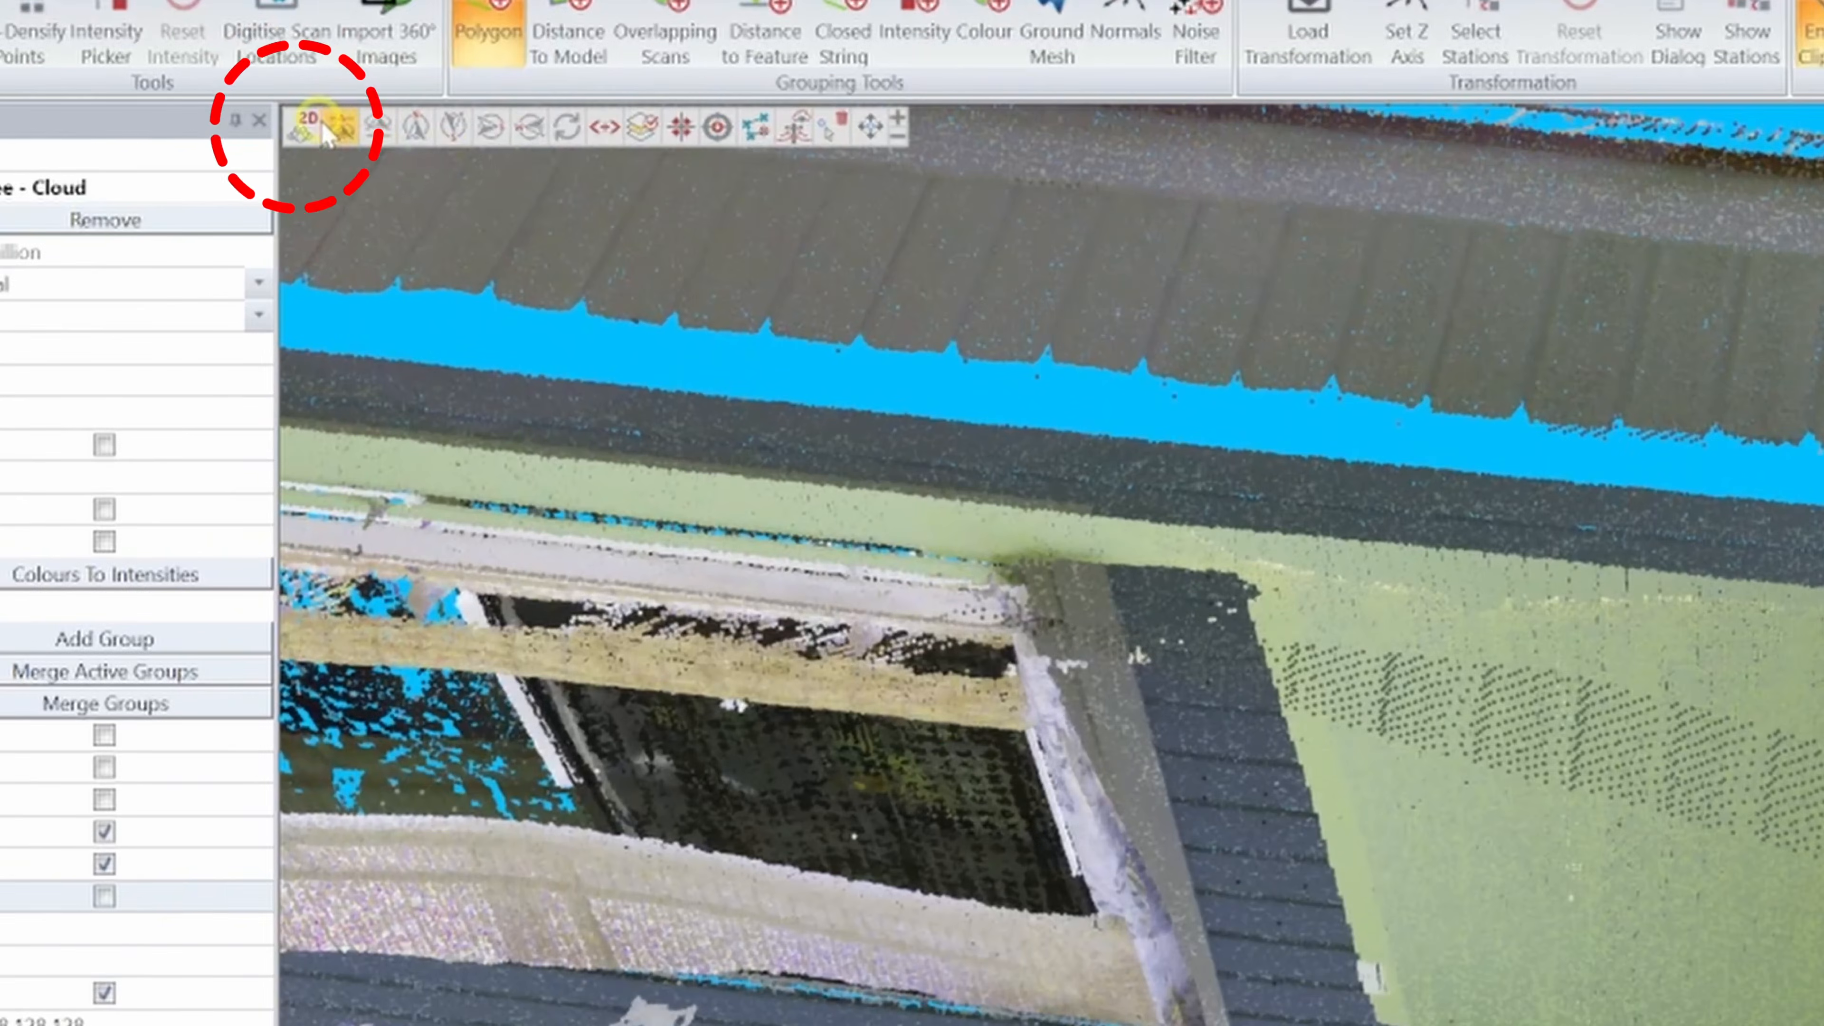
pyautogui.click(326, 131)
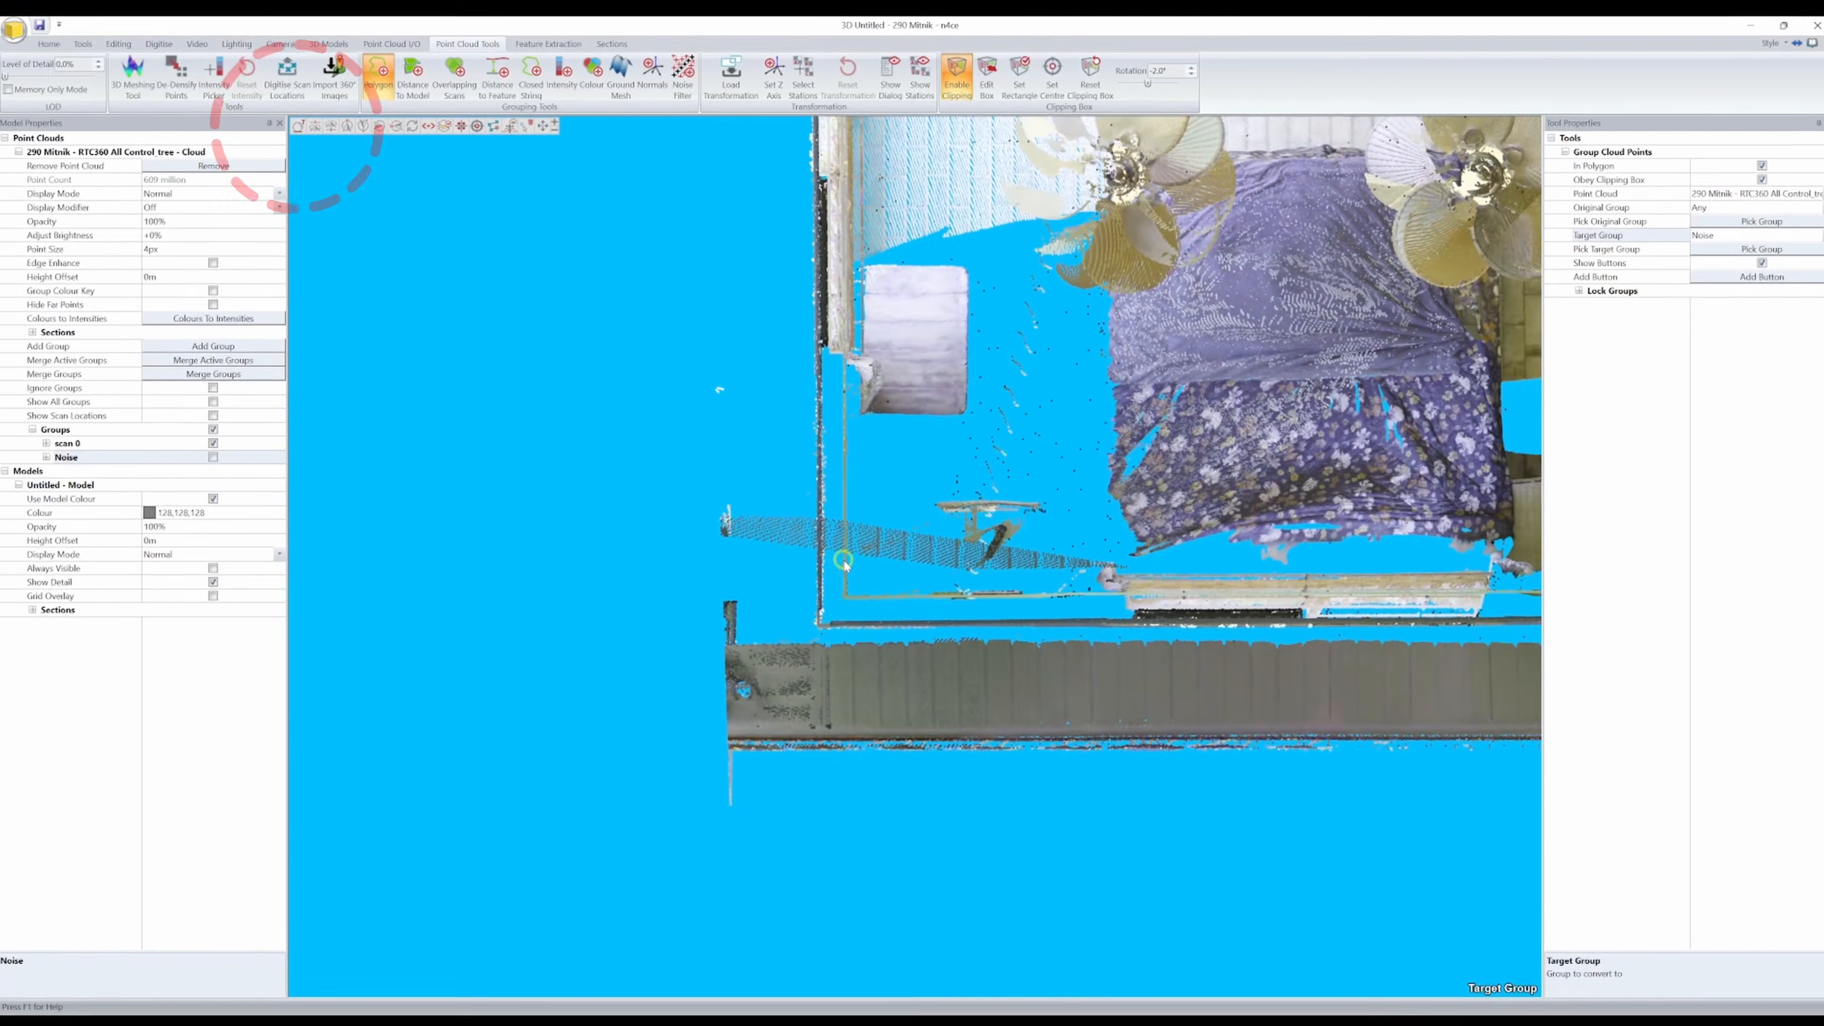
pyautogui.scroll(2, 950, 525)
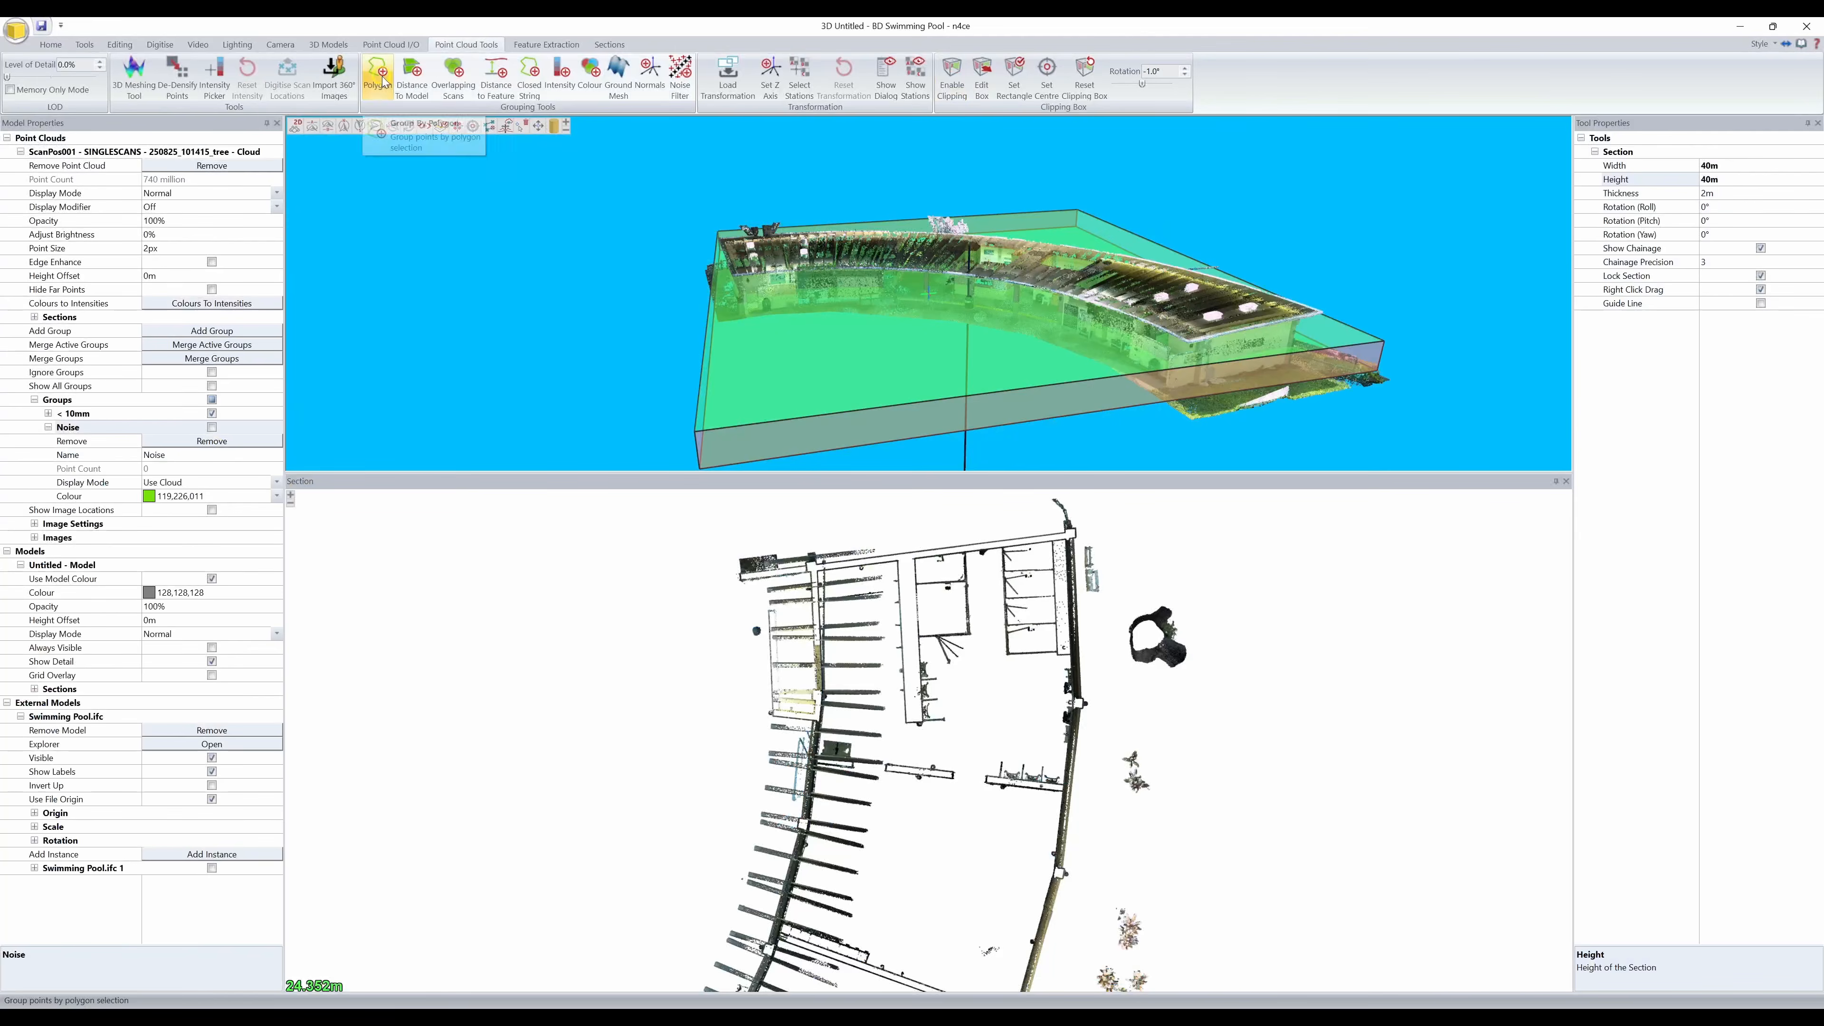
# Step: Start polygon grouping in the swimming pool section and assign the stray points in the open floor area to Noise
pyautogui.click(379, 76)
pyautogui.scroll(5, 1009, 742)
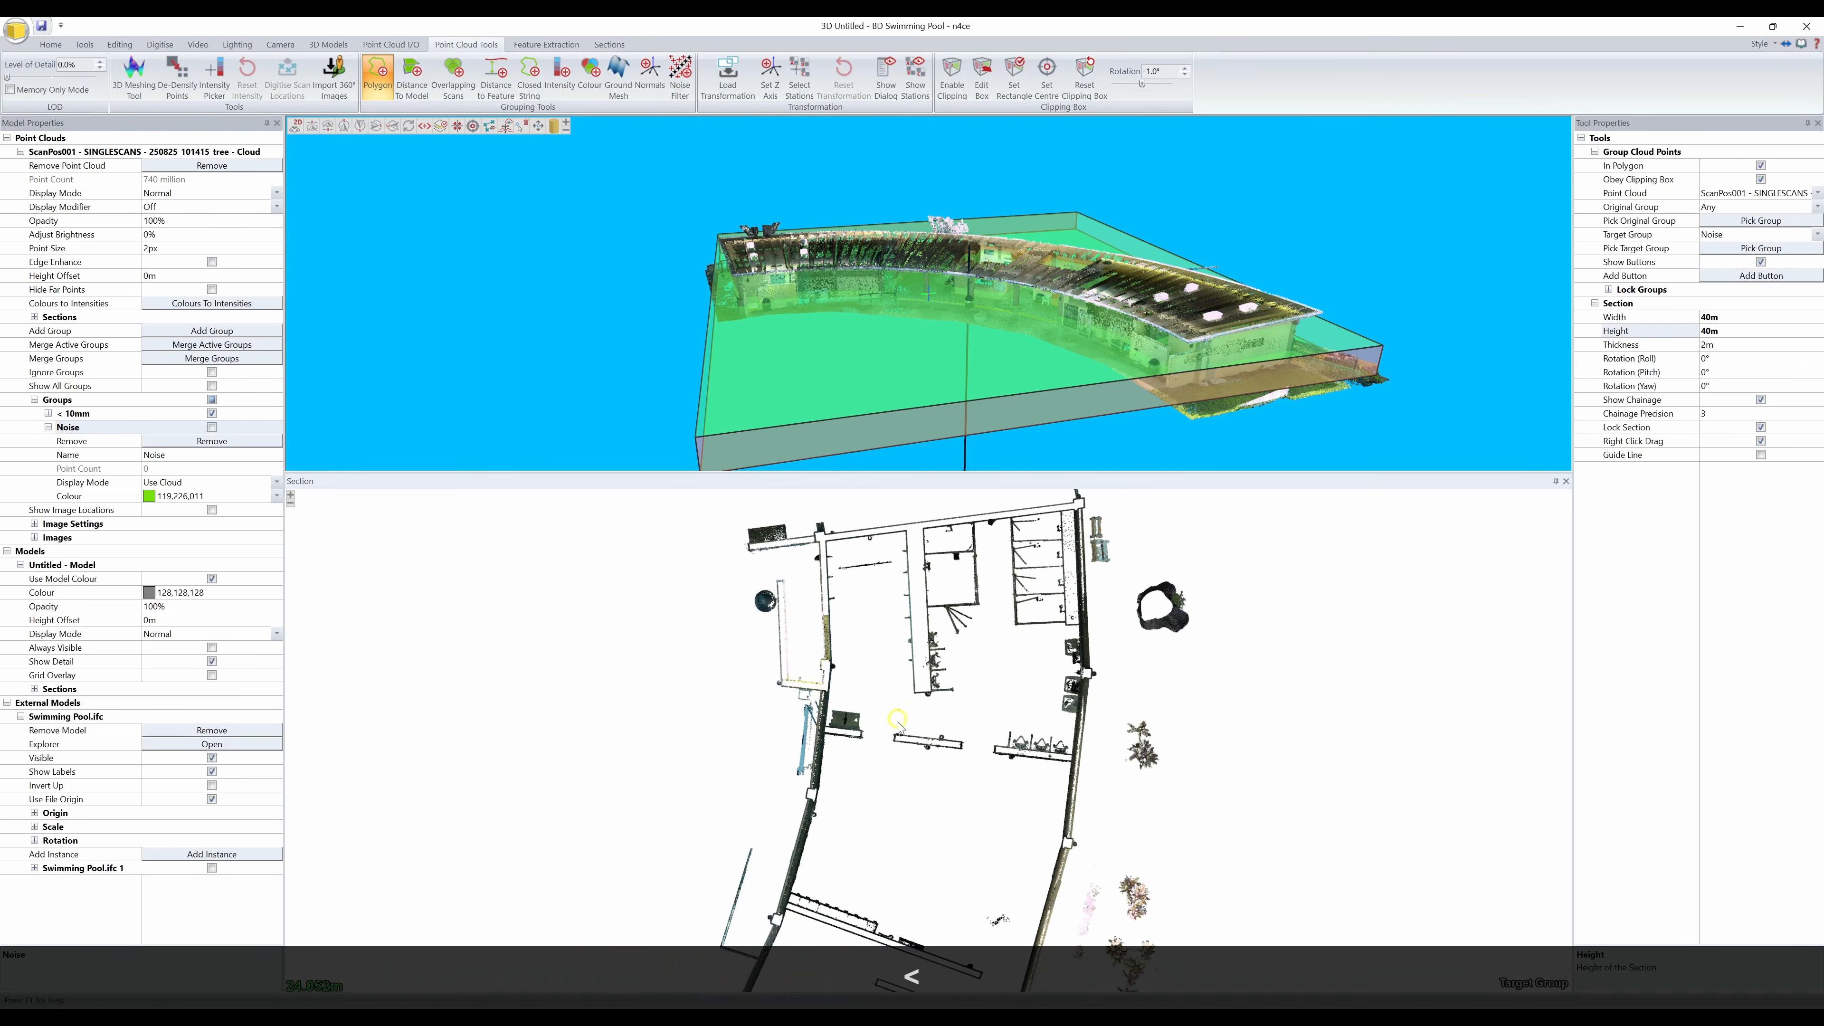
pyautogui.click(990, 708)
pyautogui.click(876, 740)
pyautogui.click(870, 785)
pyautogui.click(987, 826)
pyautogui.click(978, 722)
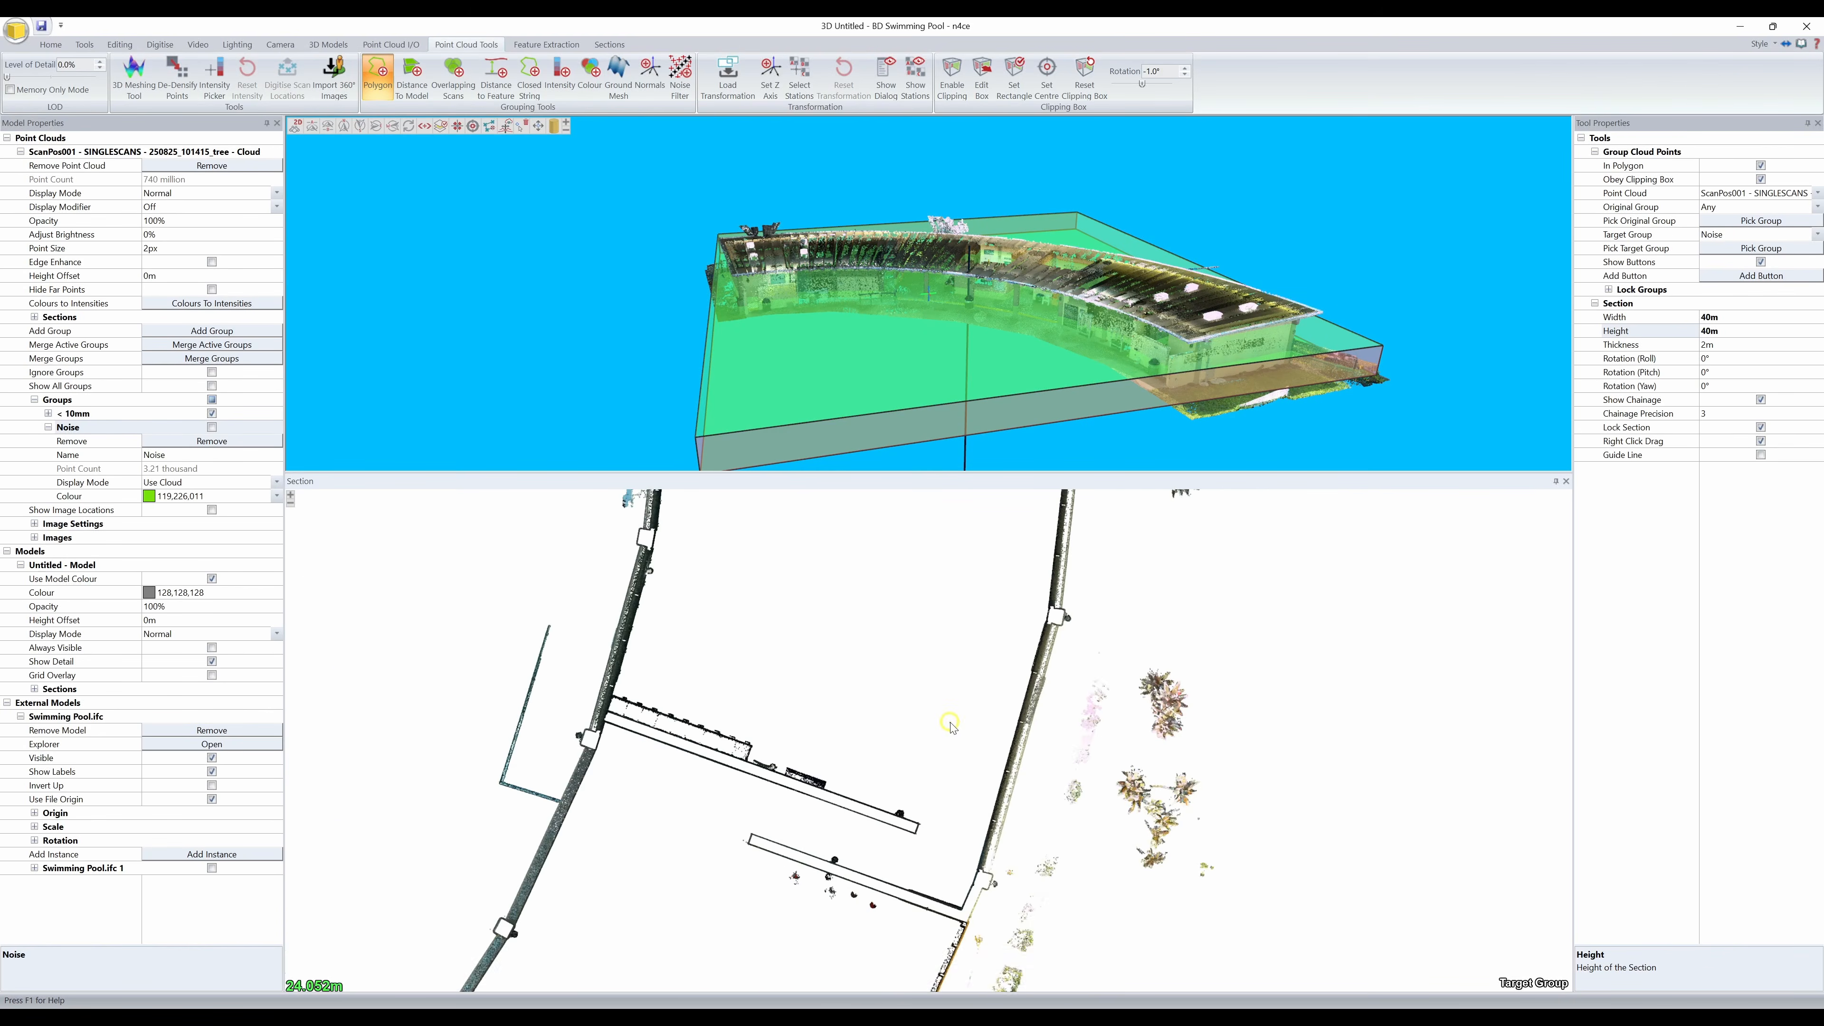
# Step: Step the section through the cloud and group the stray points around the blue bench into Noise
pyautogui.press('>')
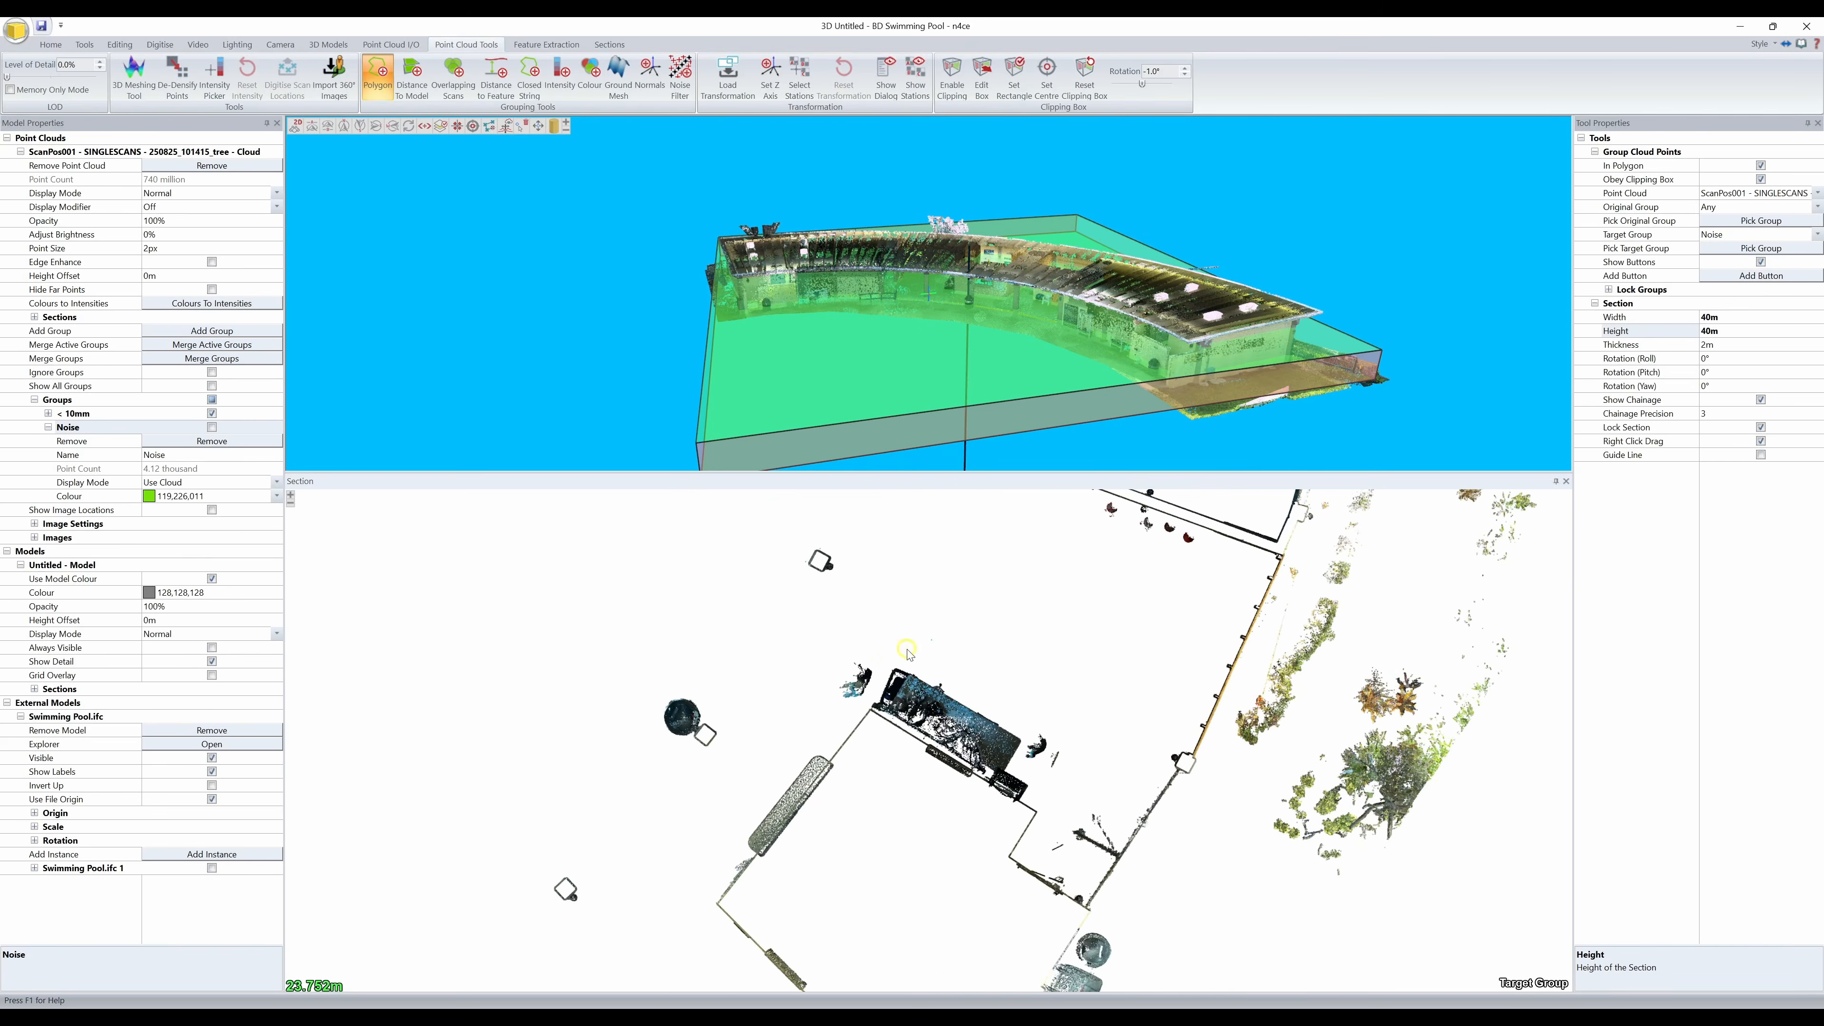
pyautogui.click(888, 666)
pyautogui.click(865, 730)
pyautogui.click(794, 758)
pyautogui.click(786, 622)
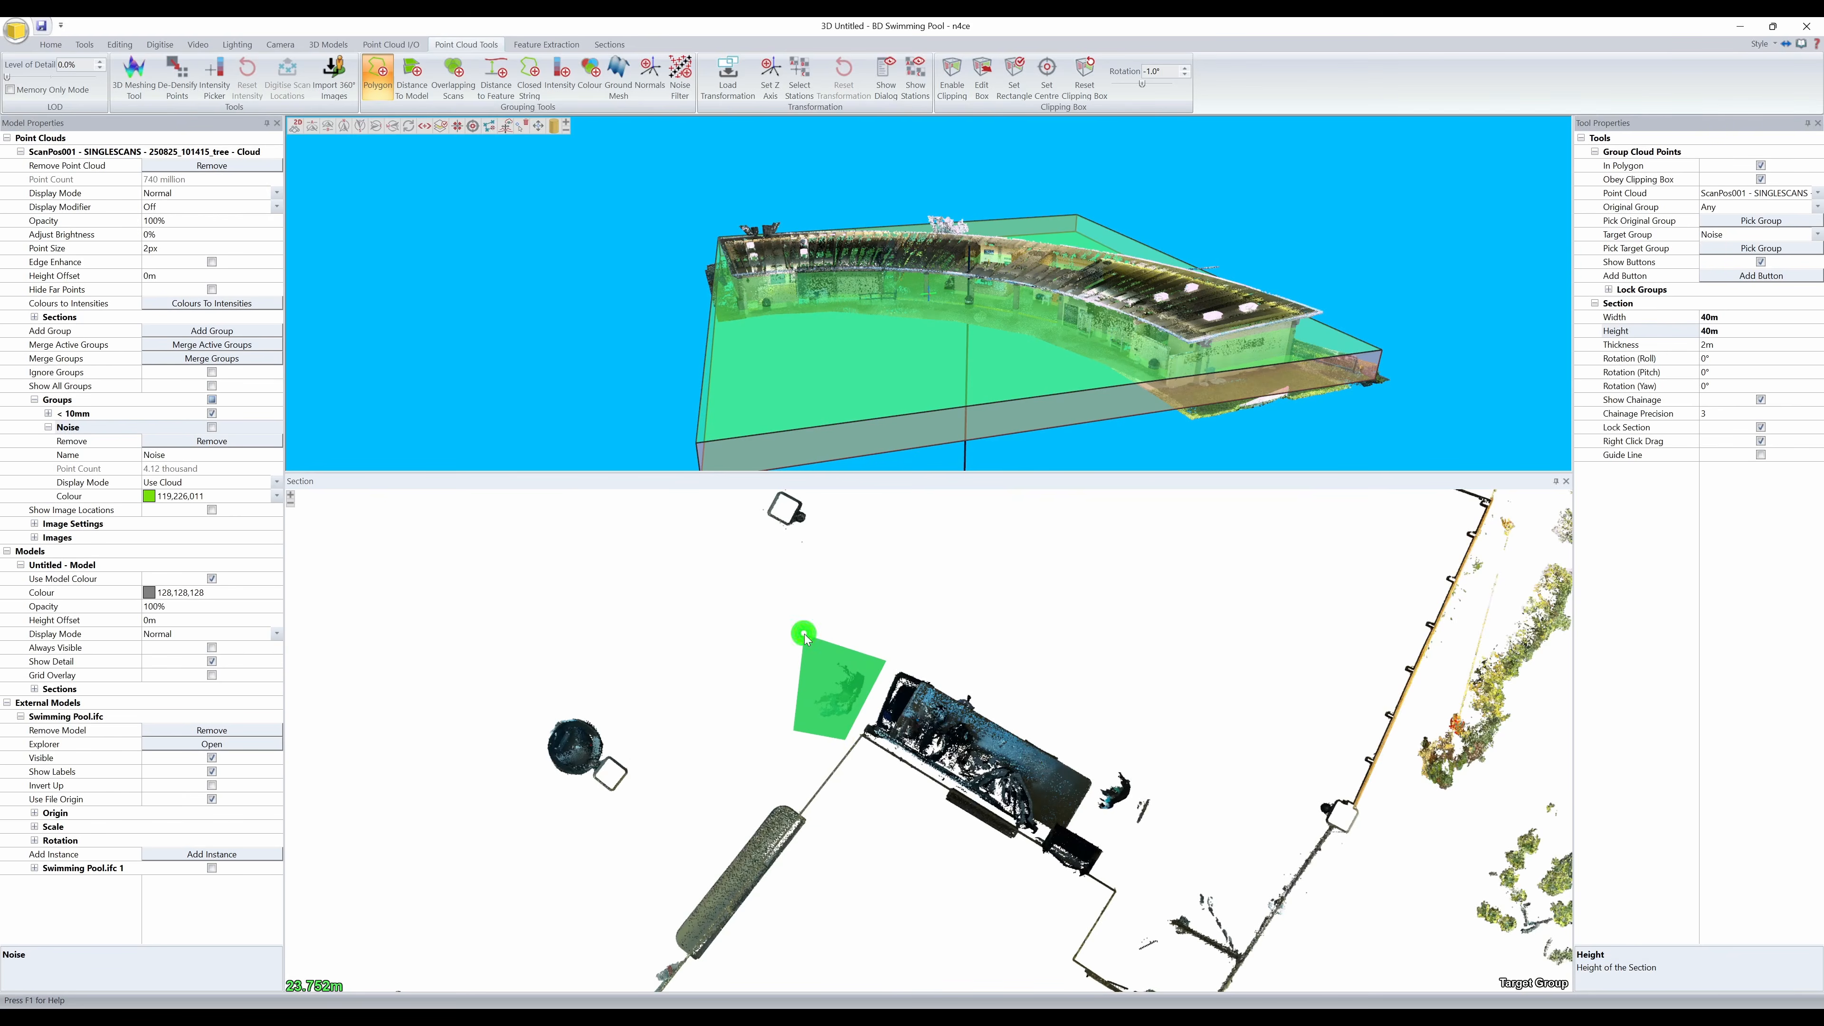
pyautogui.click(886, 664)
pyautogui.press('less')
pyautogui.click(1039, 626)
pyautogui.click(1041, 629)
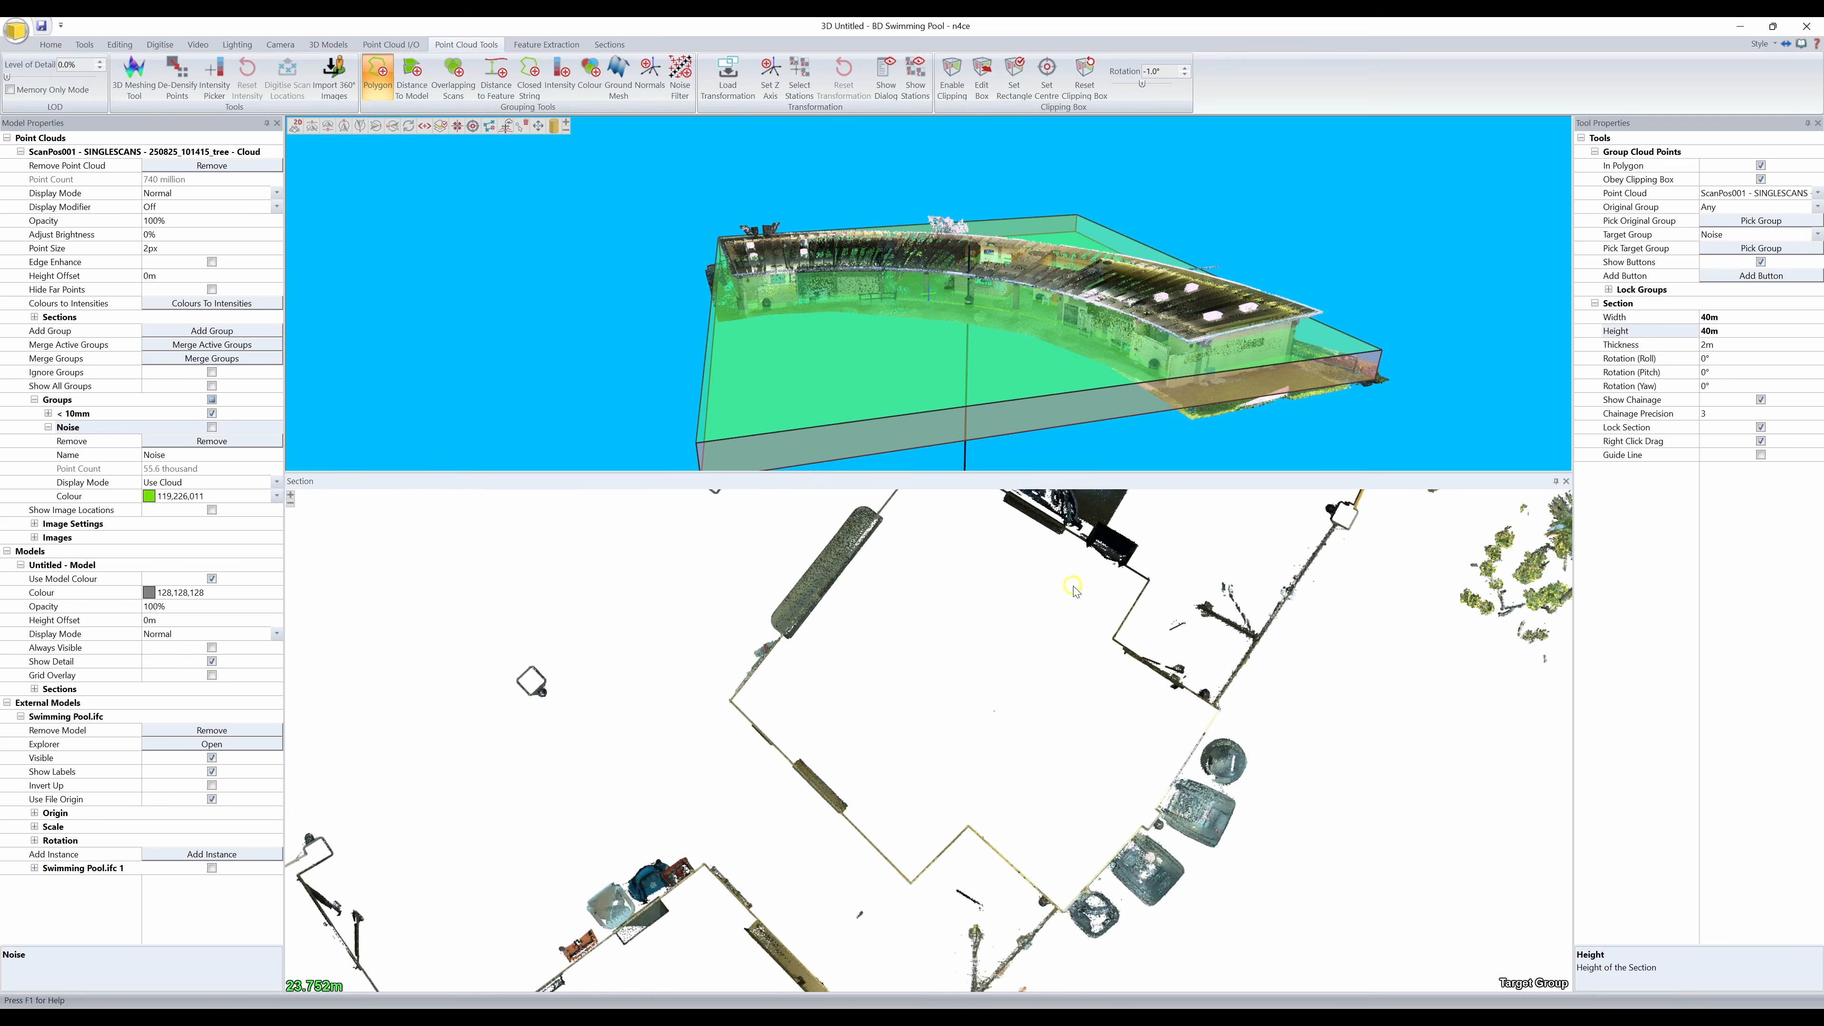
pyautogui.press('less')
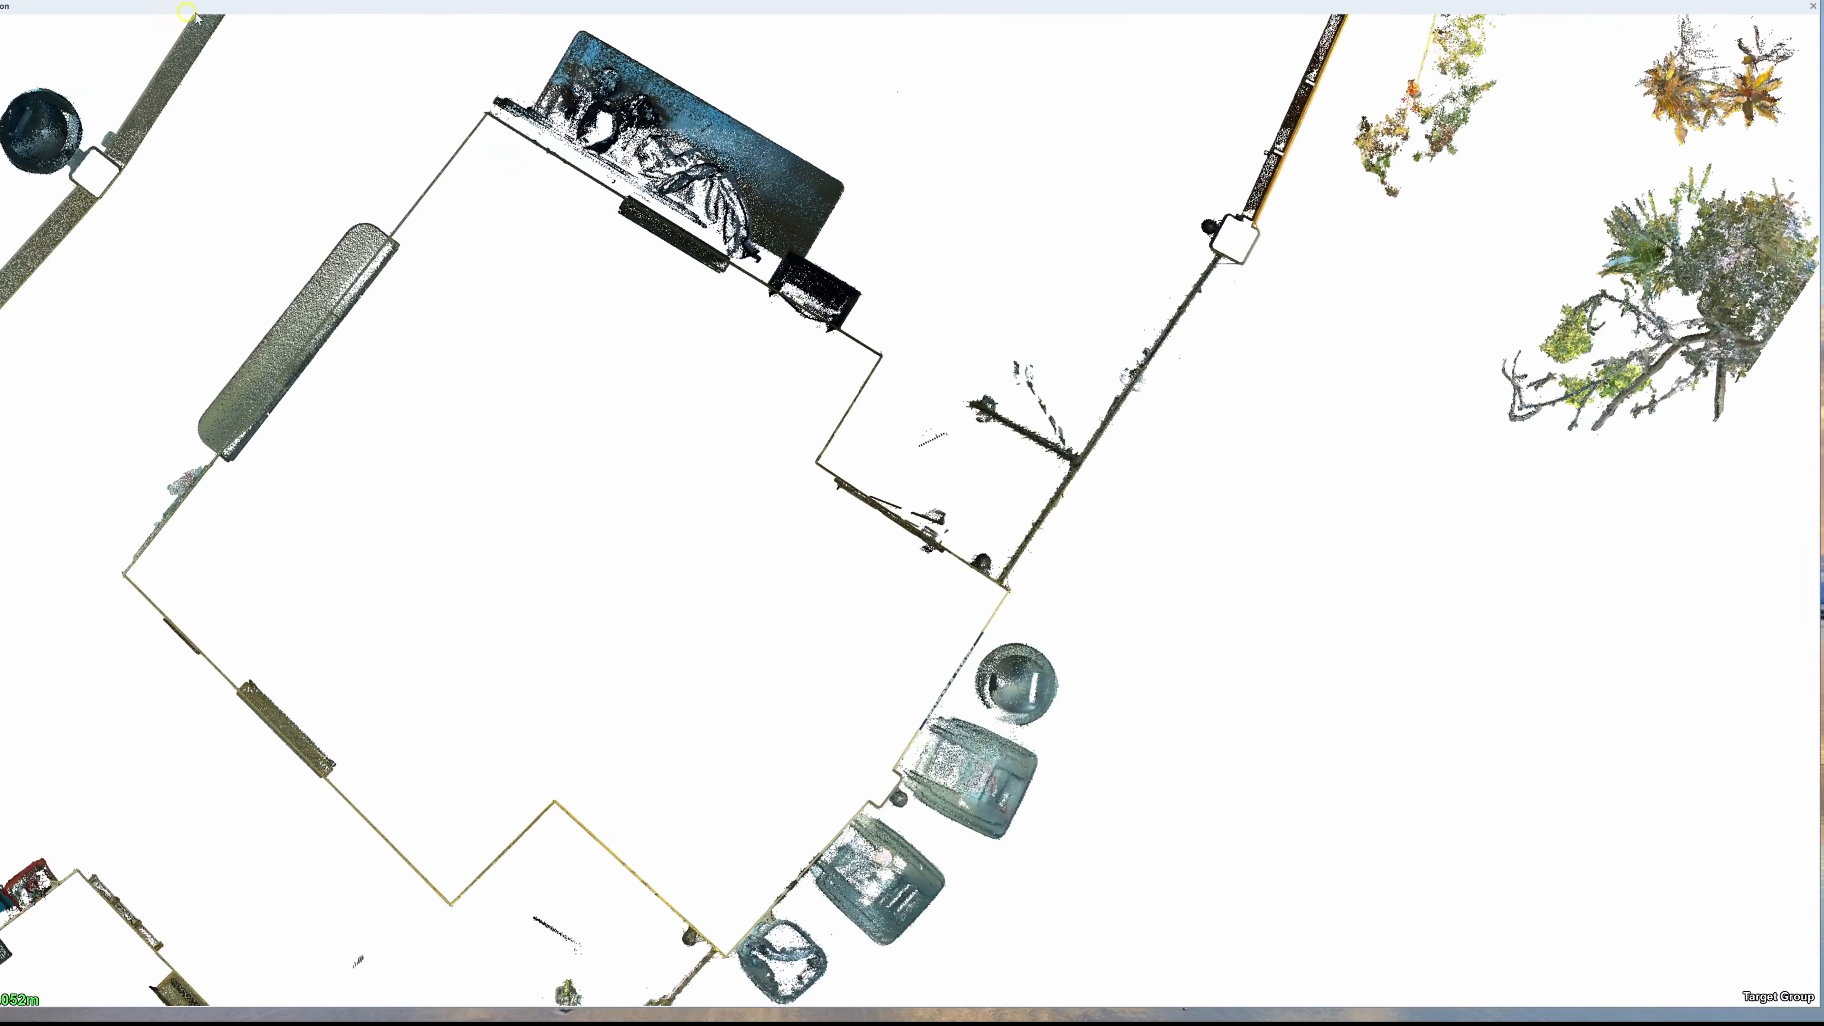
# Step: Enlarge the section view and group the stray line and small cluster outside the room's notched corner into Noise
pyautogui.moveTo(195, 13); pyautogui.dragTo(200, 19)
pyautogui.moveTo(560, 848)
pyautogui.mouseDown(button='middle')
pyautogui.moveTo(951, 624)
pyautogui.moveTo(1016, 509)
pyautogui.mouseUp(button='middle')
pyautogui.click(991, 551)
pyautogui.click(1075, 618)
pyautogui.click(1061, 635)
pyautogui.click(956, 622)
pyautogui.click(836, 594)
pyautogui.click(894, 640)
pyautogui.click(836, 594)
# Step: Step the section back and forth through the building to examine its slices for remaining stray points
pyautogui.scroll(5, 848, 830)
pyautogui.moveTo(866, 919); pyautogui.dragTo(868, 786, button='middle')
pyautogui.scroll(-2, 974, 496)
pyautogui.moveTo(1006, 482); pyautogui.dragTo(932, 632, button='middle')
pyautogui.press('less')
pyautogui.press('less')
pyautogui.press('less')
pyautogui.press('less')
pyautogui.press('less')
pyautogui.press('>')
pyautogui.press('>')
pyautogui.press('>')
pyautogui.press('>')
pyautogui.scroll(-5, 931, 622)
pyautogui.moveTo(513, 931); pyautogui.dragTo(947, 665, button='middle')
pyautogui.press('>')
pyautogui.press('>')
pyautogui.press('less')
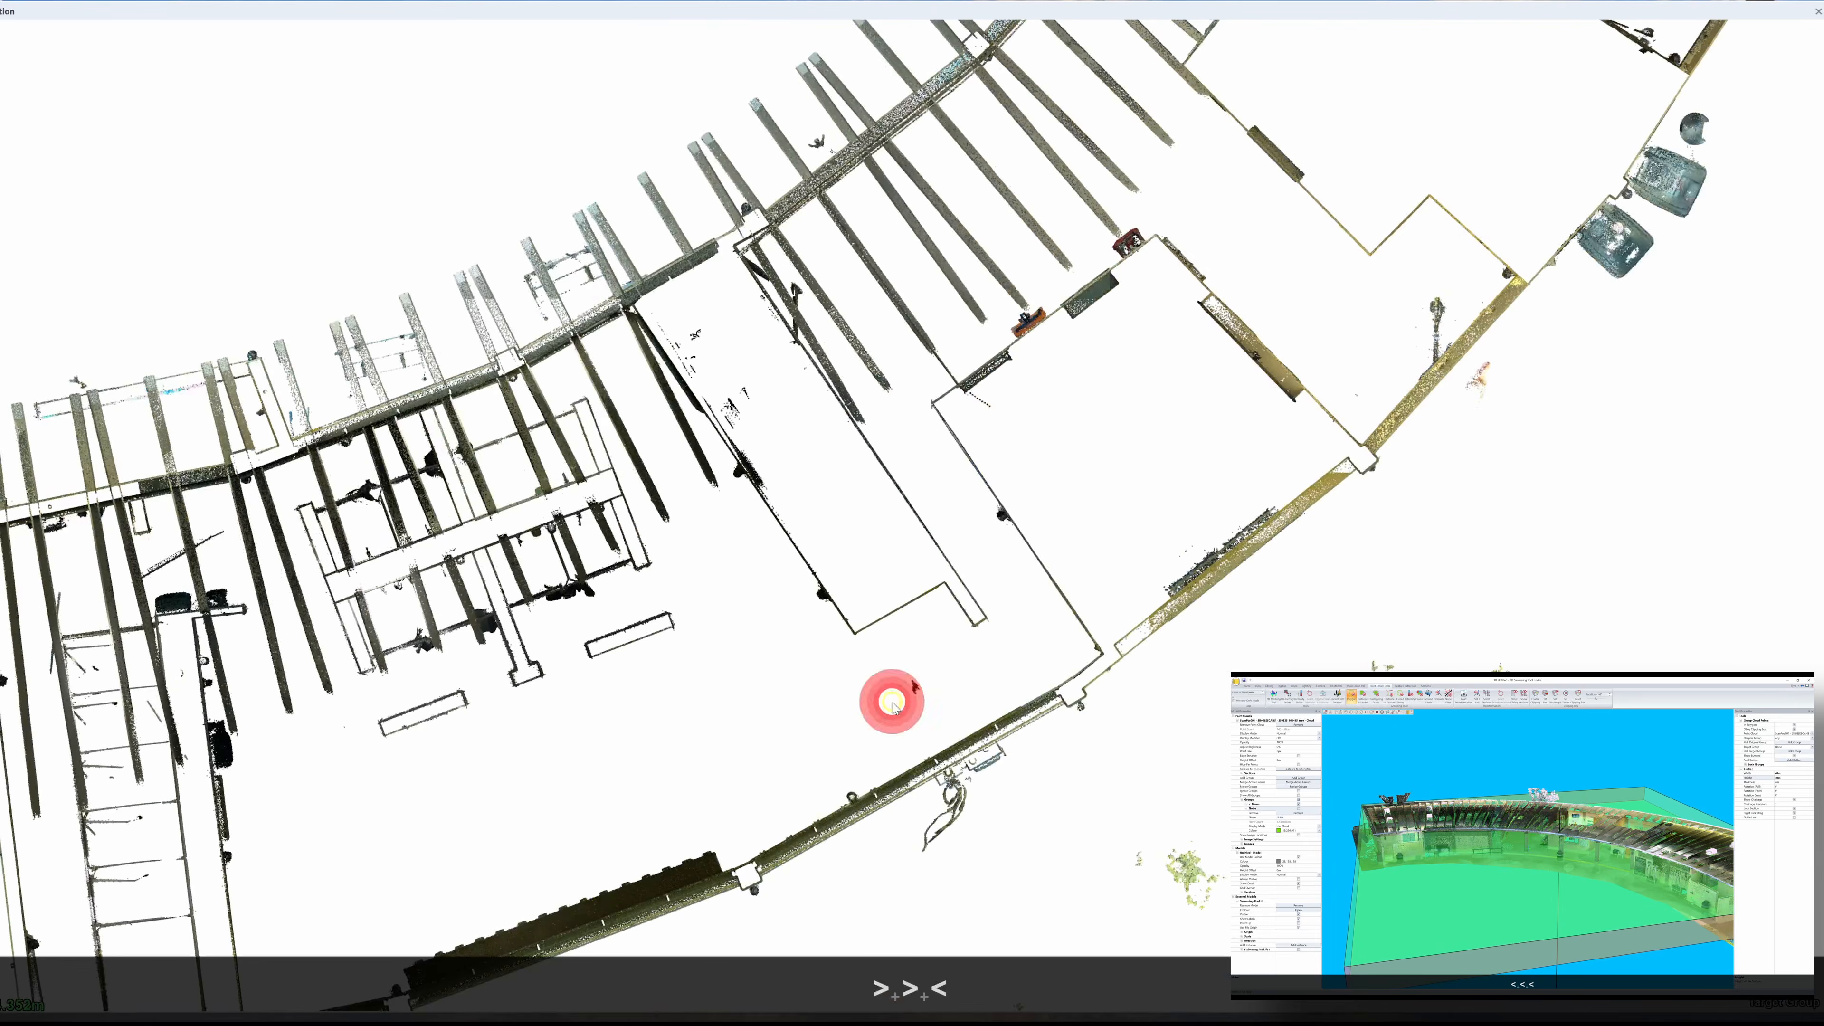
# Step: Step the section onward and outline the scattered points in the corridor for the Noise group
pyautogui.press('less')
pyautogui.press('less')
pyautogui.click(737, 449)
pyautogui.click(724, 294)
pyautogui.click(639, 486)
# Step: Outline the slanted stray line near the row of cubicles for the Noise group
pyautogui.moveTo(242, 608); pyautogui.dragTo(690, 477, button='middle')
pyautogui.click(663, 375)
pyautogui.click(557, 450)
pyautogui.click(564, 469)
pyautogui.click(710, 415)
# Step: Step the section and outline the long thin stray strip between the outer wall and the cubicles for Noise
pyautogui.press('>')
pyautogui.press('>')
pyautogui.press('less')
pyautogui.scroll(5, 498, 493)
pyautogui.click(529, 391)
pyautogui.click(497, 666)
pyautogui.click(465, 659)
pyautogui.click(509, 374)
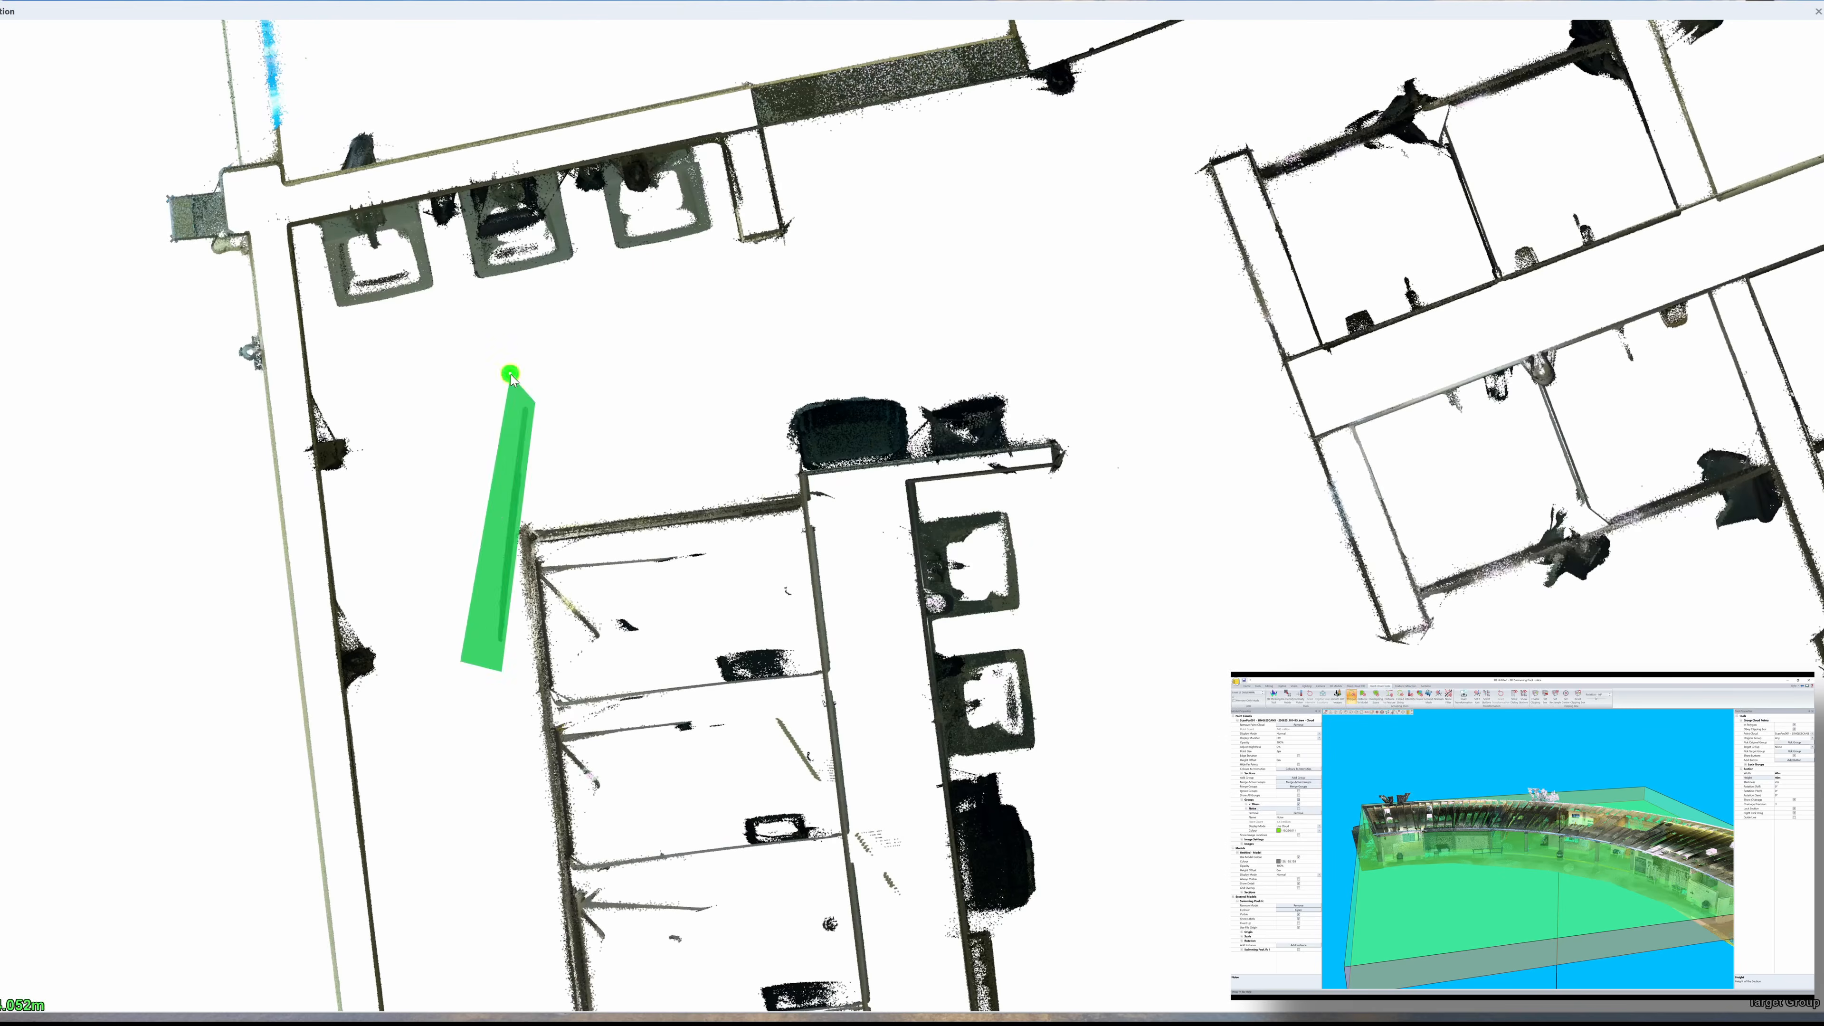
# Step: Move the section to another level and outline a further patch of stray points around the washroom area for Noise
pyautogui.scroll(-2, 602, 408)
pyautogui.press('>')
pyautogui.scroll(-2, 819, 425)
pyautogui.press('less')
pyautogui.press('less')
pyautogui.press('less')
pyautogui.click(1612, 342)
pyautogui.click(1679, 379)
pyautogui.click(1570, 203)
pyautogui.moveTo(1004, 446); pyautogui.dragTo(1020, 398, button='middle')
pyautogui.click(724, 337)
# Step: Outline the scattered points at the entrance end of the long corridor for the Noise group
pyautogui.moveTo(848, 863); pyautogui.dragTo(870, 610, button='middle')
pyautogui.moveTo(1522, 237); pyautogui.dragTo(710, 843, button='middle')
pyautogui.click(836, 311)
pyautogui.click(953, 481)
pyautogui.click(1093, 388)
pyautogui.click(1010, 236)
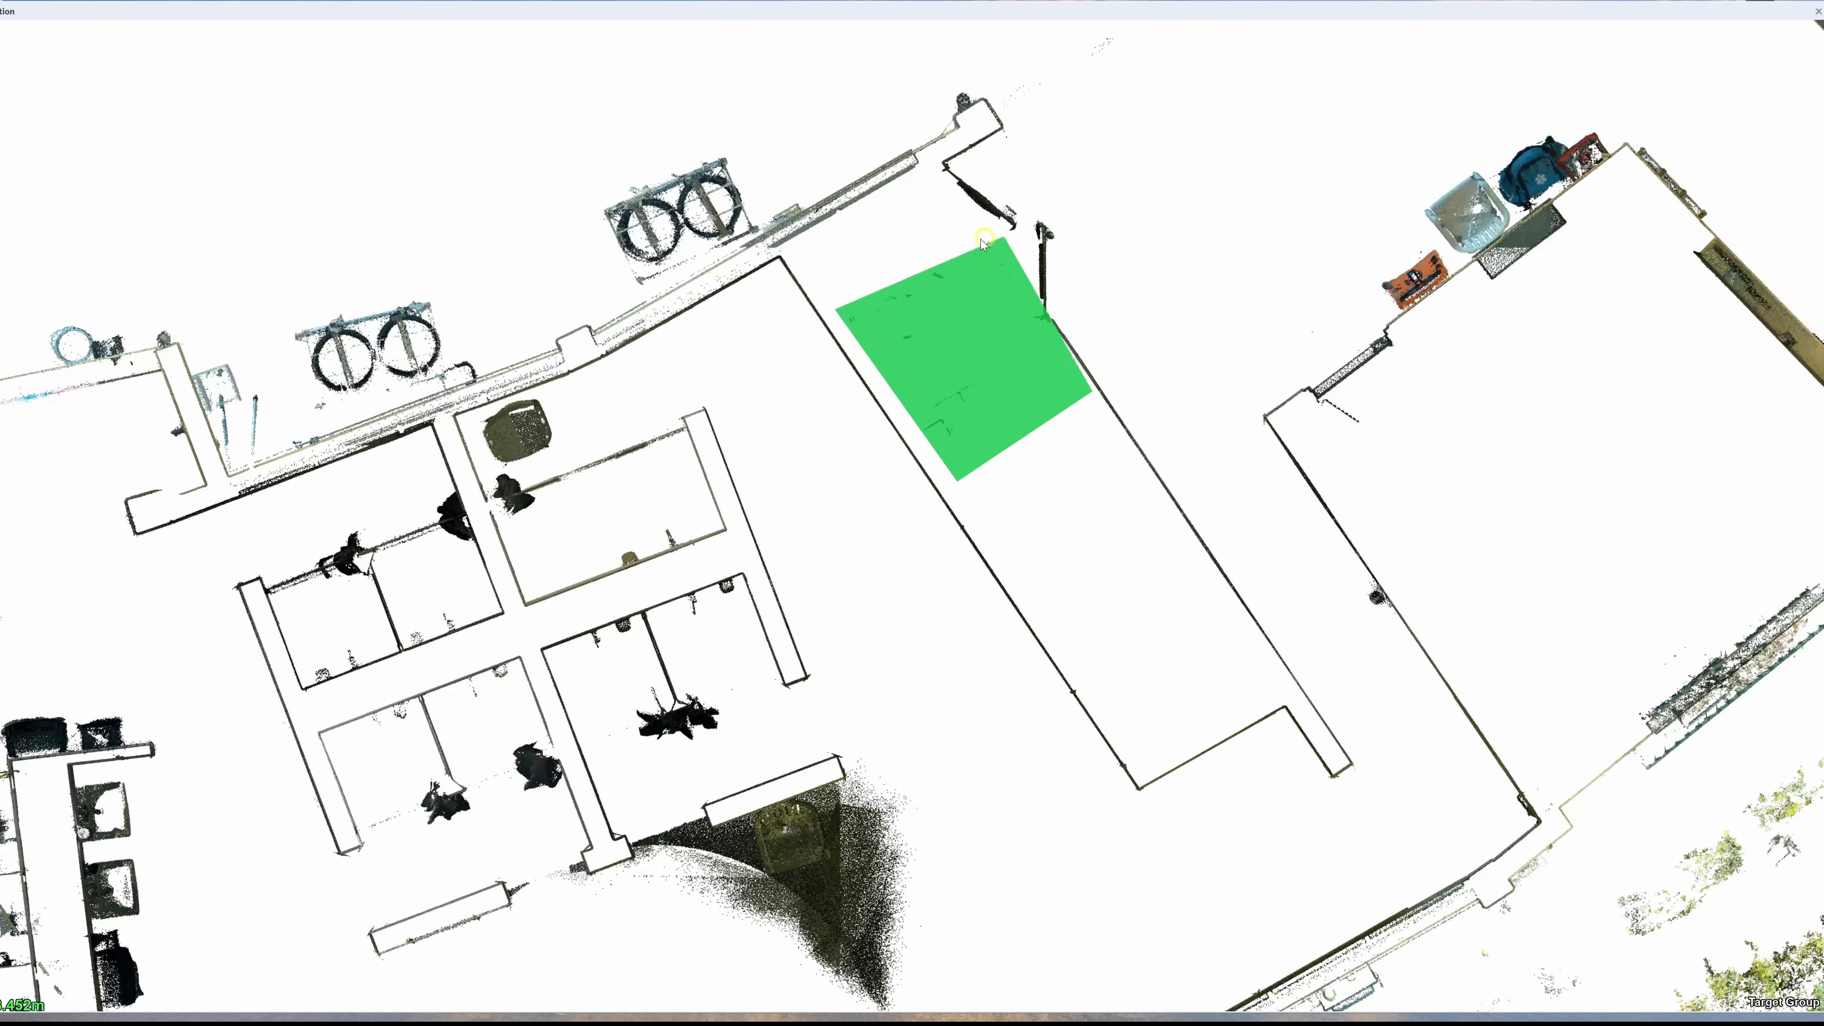
# Step: Outline the small trail of stray points inside the corner of the room next to the corridor for Noise
pyautogui.moveTo(1470, 68); pyautogui.dragTo(995, 279, button='middle')
pyautogui.scroll(5, 925, 627)
pyautogui.click(753, 554)
pyautogui.click(839, 622)
pyautogui.click(793, 646)
pyautogui.click(696, 577)
# Step: Outline the stray figure at the far end of the blue bench for the Noise group
pyautogui.scroll(-6, 1006, 515)
pyautogui.moveTo(1263, 406); pyautogui.dragTo(637, 888, button='middle')
pyautogui.click(1058, 321)
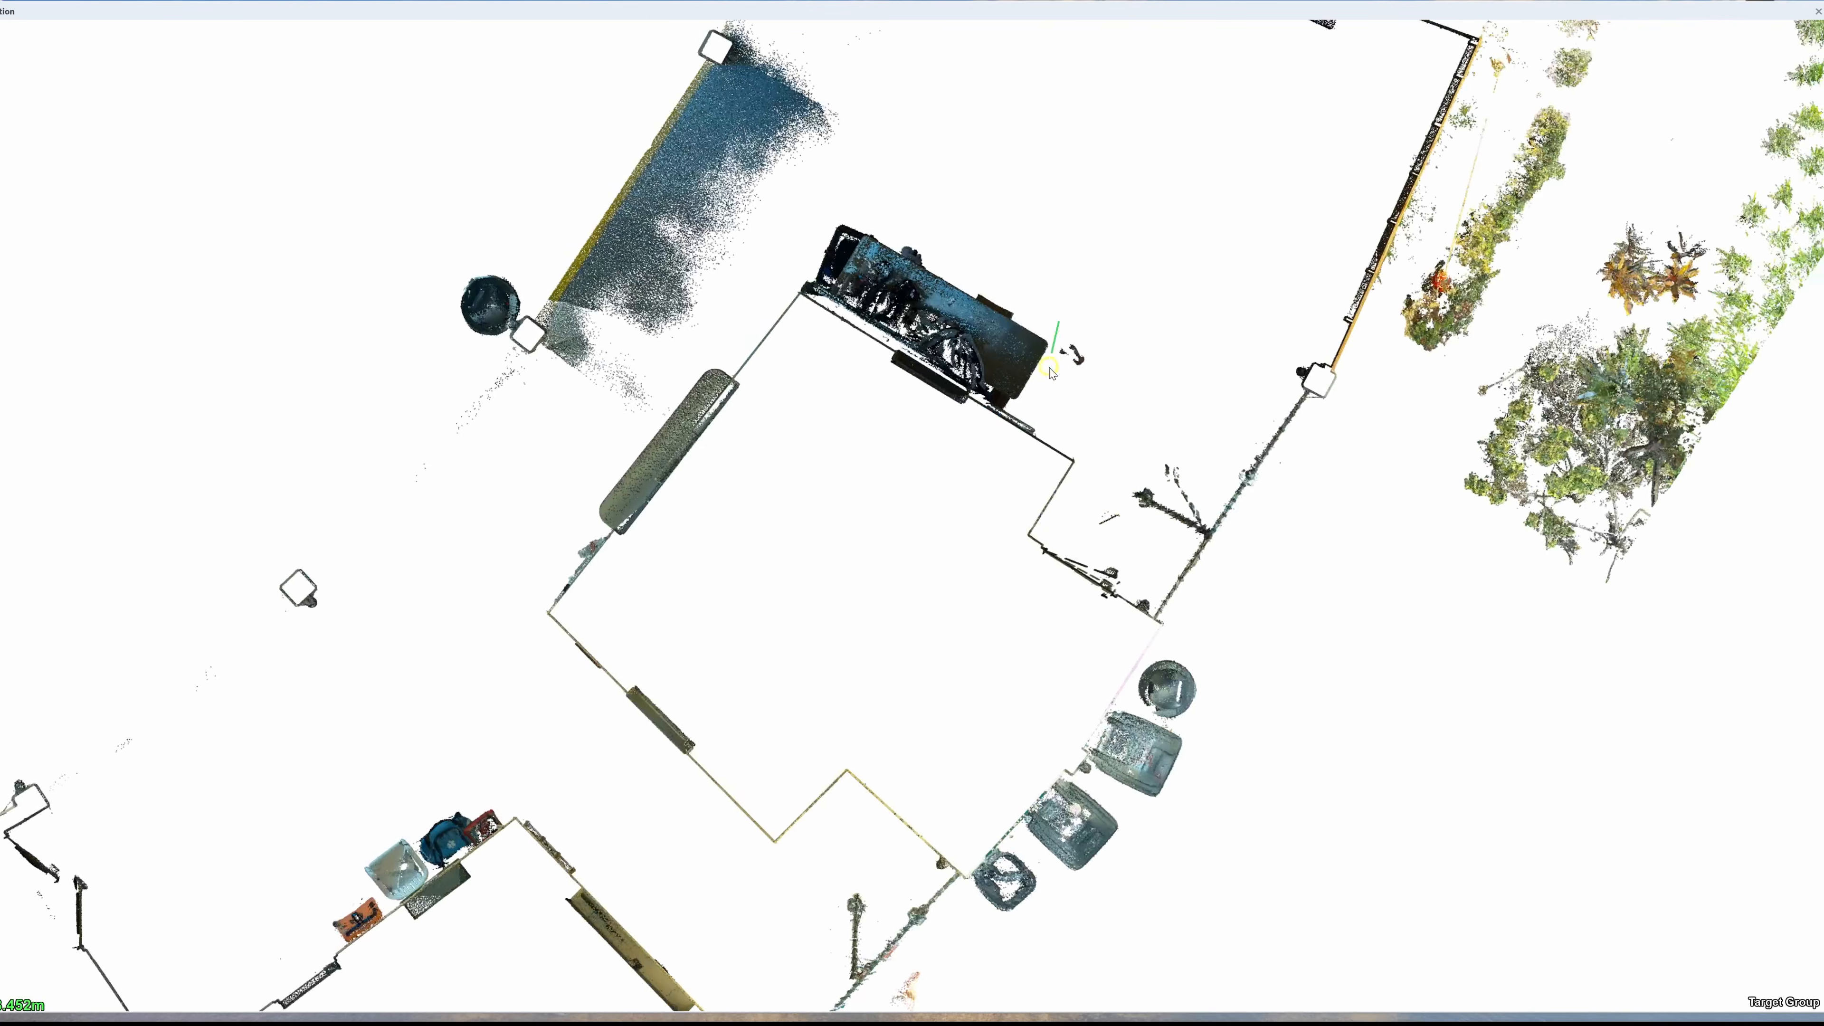
# Step: Step the section and outline the stray lines running alongside the wall-mounted door for the Noise group
pyautogui.scroll(7, 1104, 575)
pyautogui.press('>')
pyautogui.click(758, 412)
pyautogui.click(1156, 681)
pyautogui.click(1260, 575)
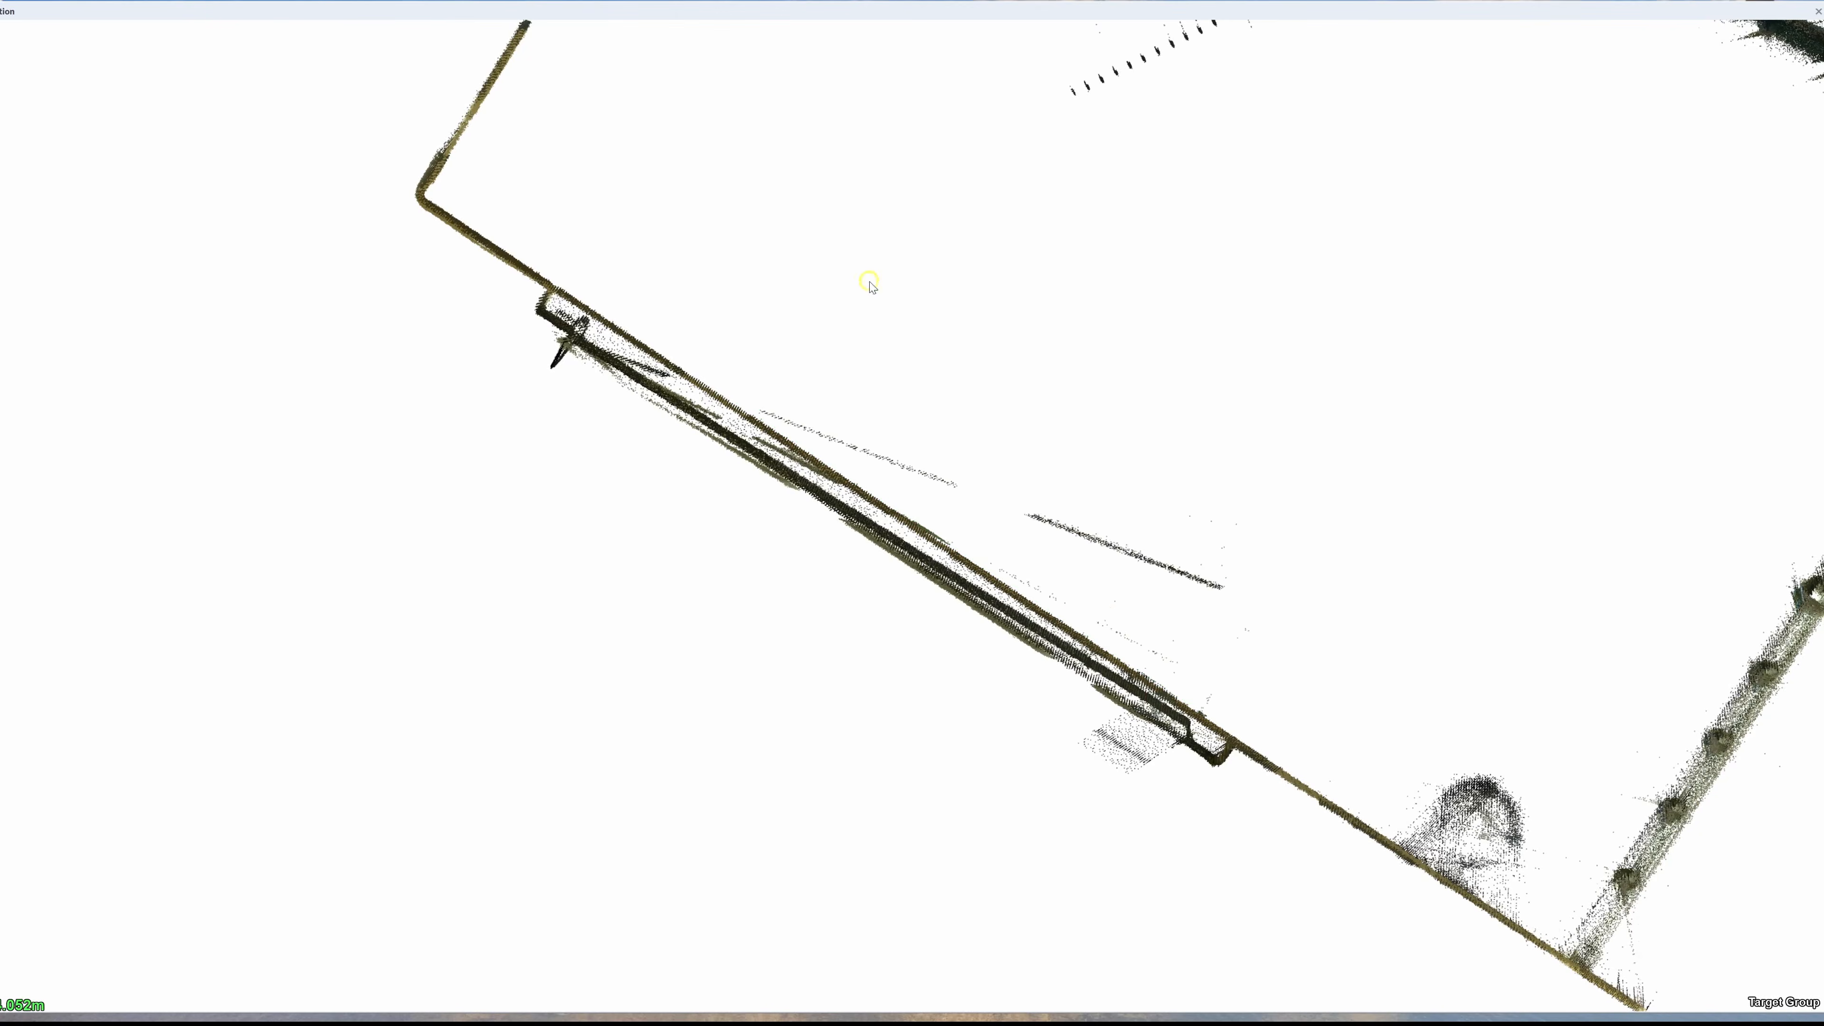
# Step: Outline the remaining loose points between the notched wall and the outer wall for the Noise group
pyautogui.scroll(-2, 867, 285)
pyautogui.moveTo(1077, 144); pyautogui.dragTo(884, 549, button='middle')
pyautogui.click(911, 514)
pyautogui.click(782, 496)
pyautogui.click(742, 611)
pyautogui.click(1027, 710)
pyautogui.click(1283, 740)
pyautogui.scroll(-3, 1295, 281)
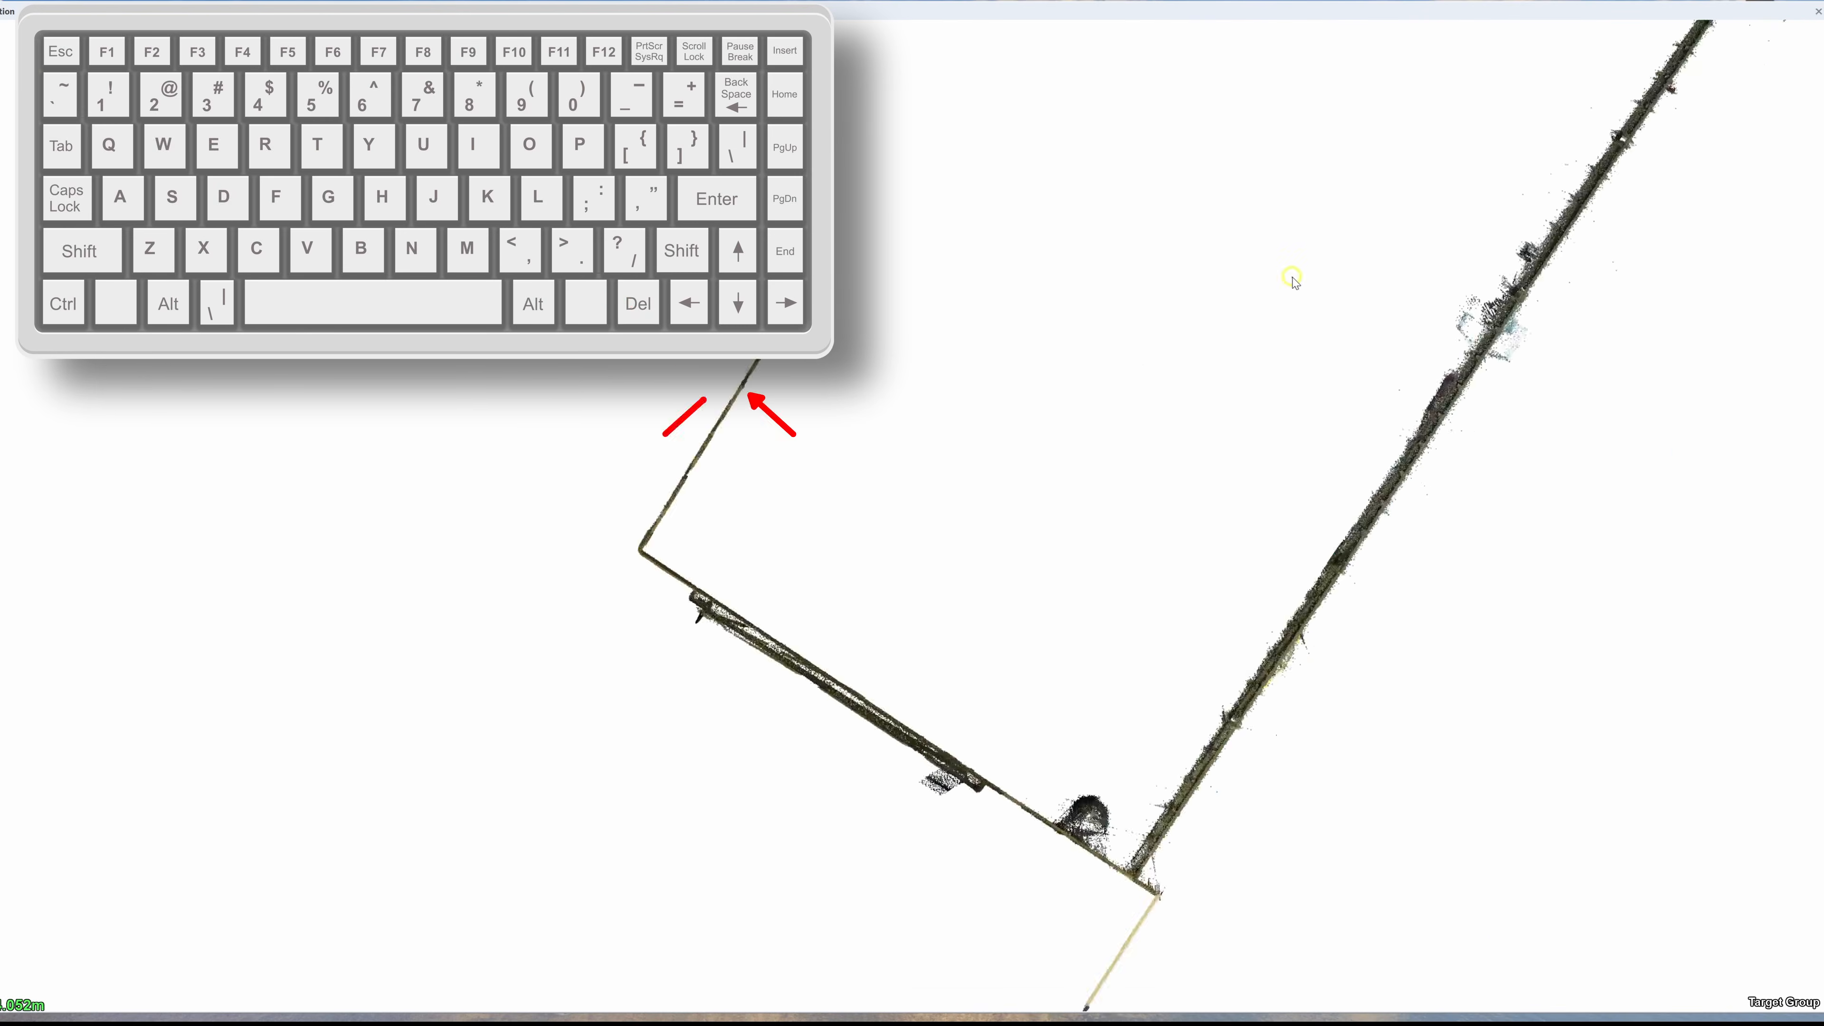
pyautogui.scroll(5, 1221, 460)
pyautogui.scroll(5, 934, 403)
pyautogui.scroll(3, 898, 445)
pyautogui.scroll(-3, 555, 369)
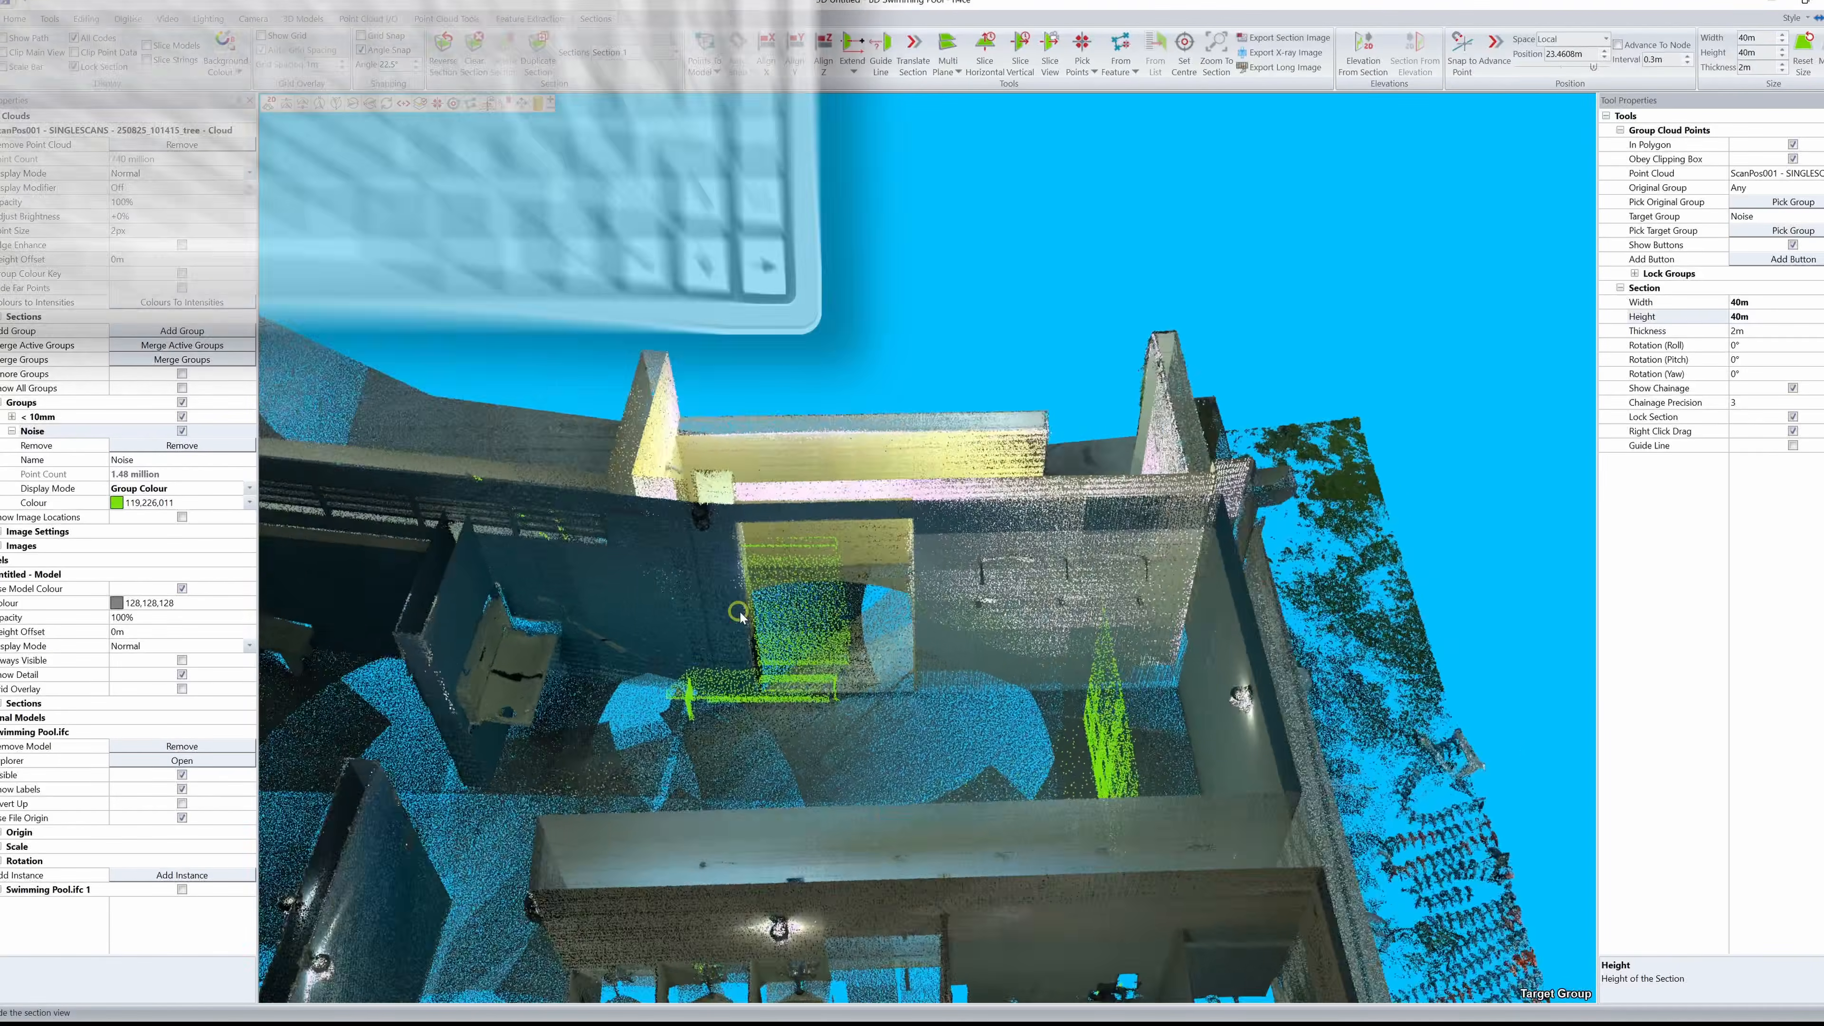
# Step: Outline the lime-coloured points in front of the doorway in the 3D view with polygon grouping
pyautogui.moveTo(741, 613); pyautogui.dragTo(884, 620)
pyautogui.keyDown('ctrl'); pyautogui.click(741, 750); pyautogui.keyUp('ctrl')
pyautogui.keyDown('ctrl'); pyautogui.click(787, 616); pyautogui.keyUp('ctrl')
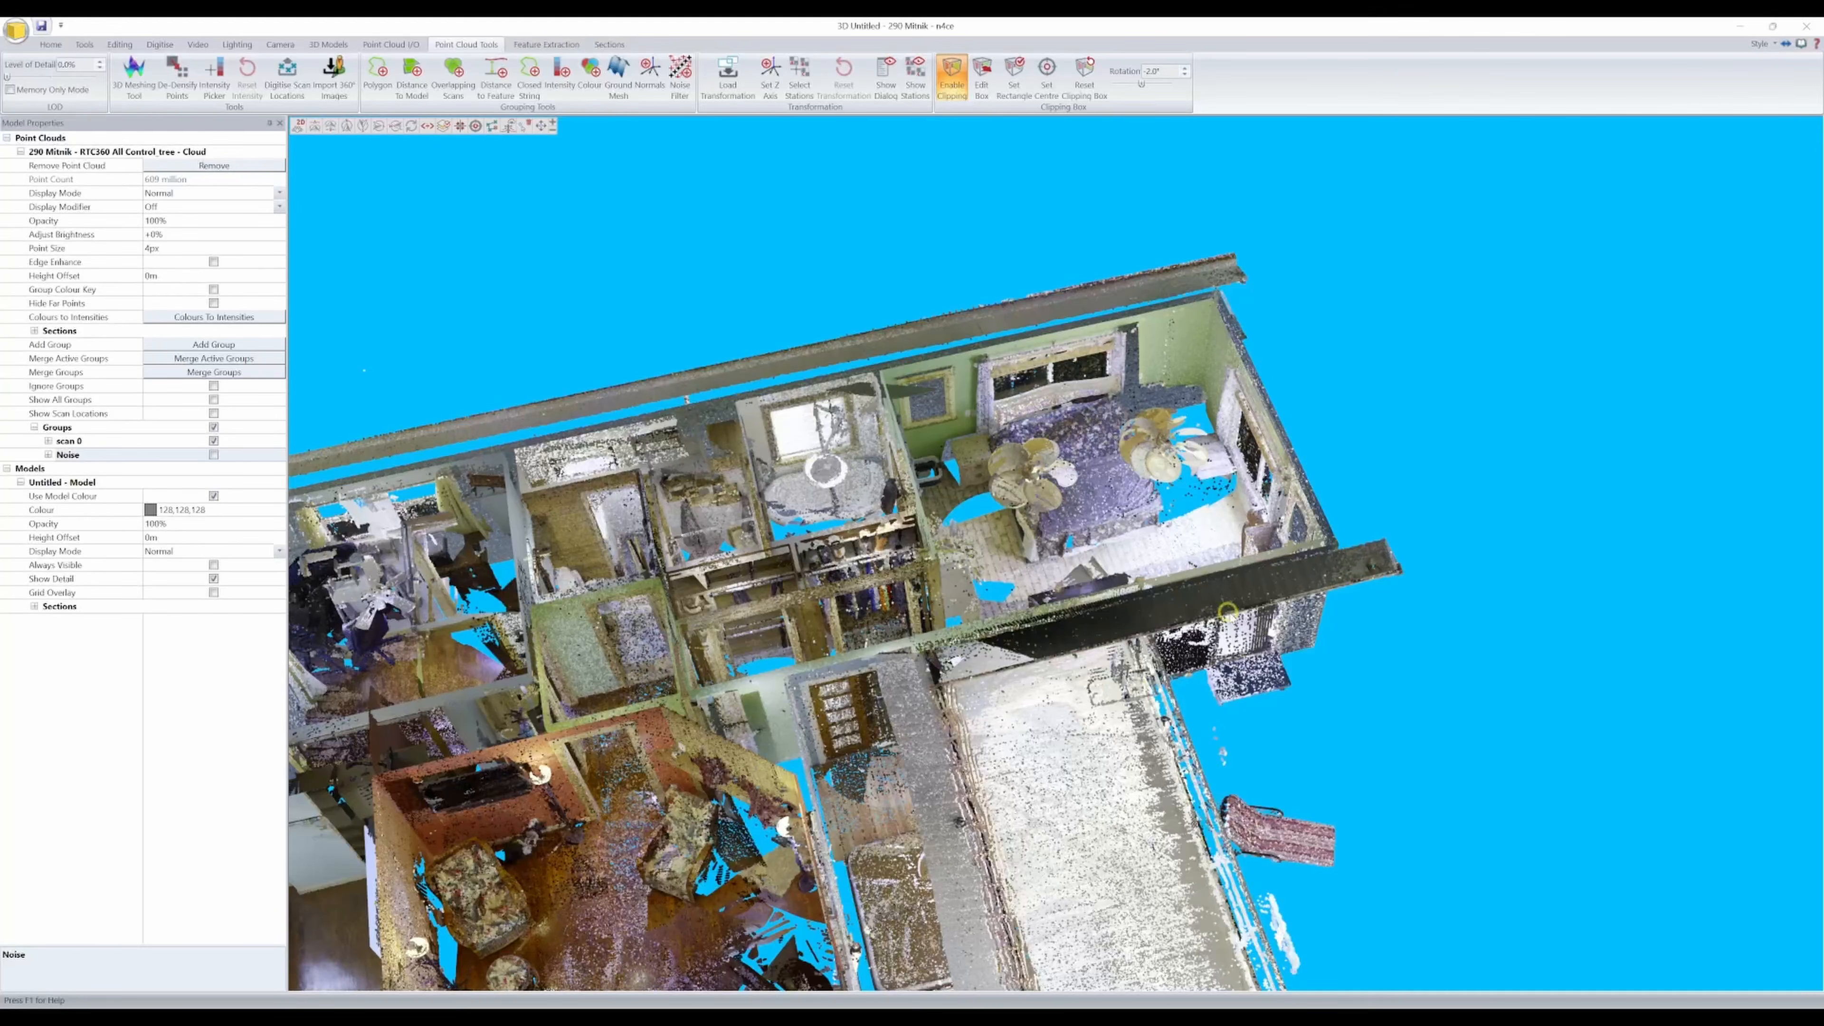
# Step: Remove the 290 Mitnik - RTC360 All Control_tree point cloud from the project
pyautogui.moveTo(1228, 612); pyautogui.dragTo(811, 445)
pyautogui.scroll(-5, 668, 356)
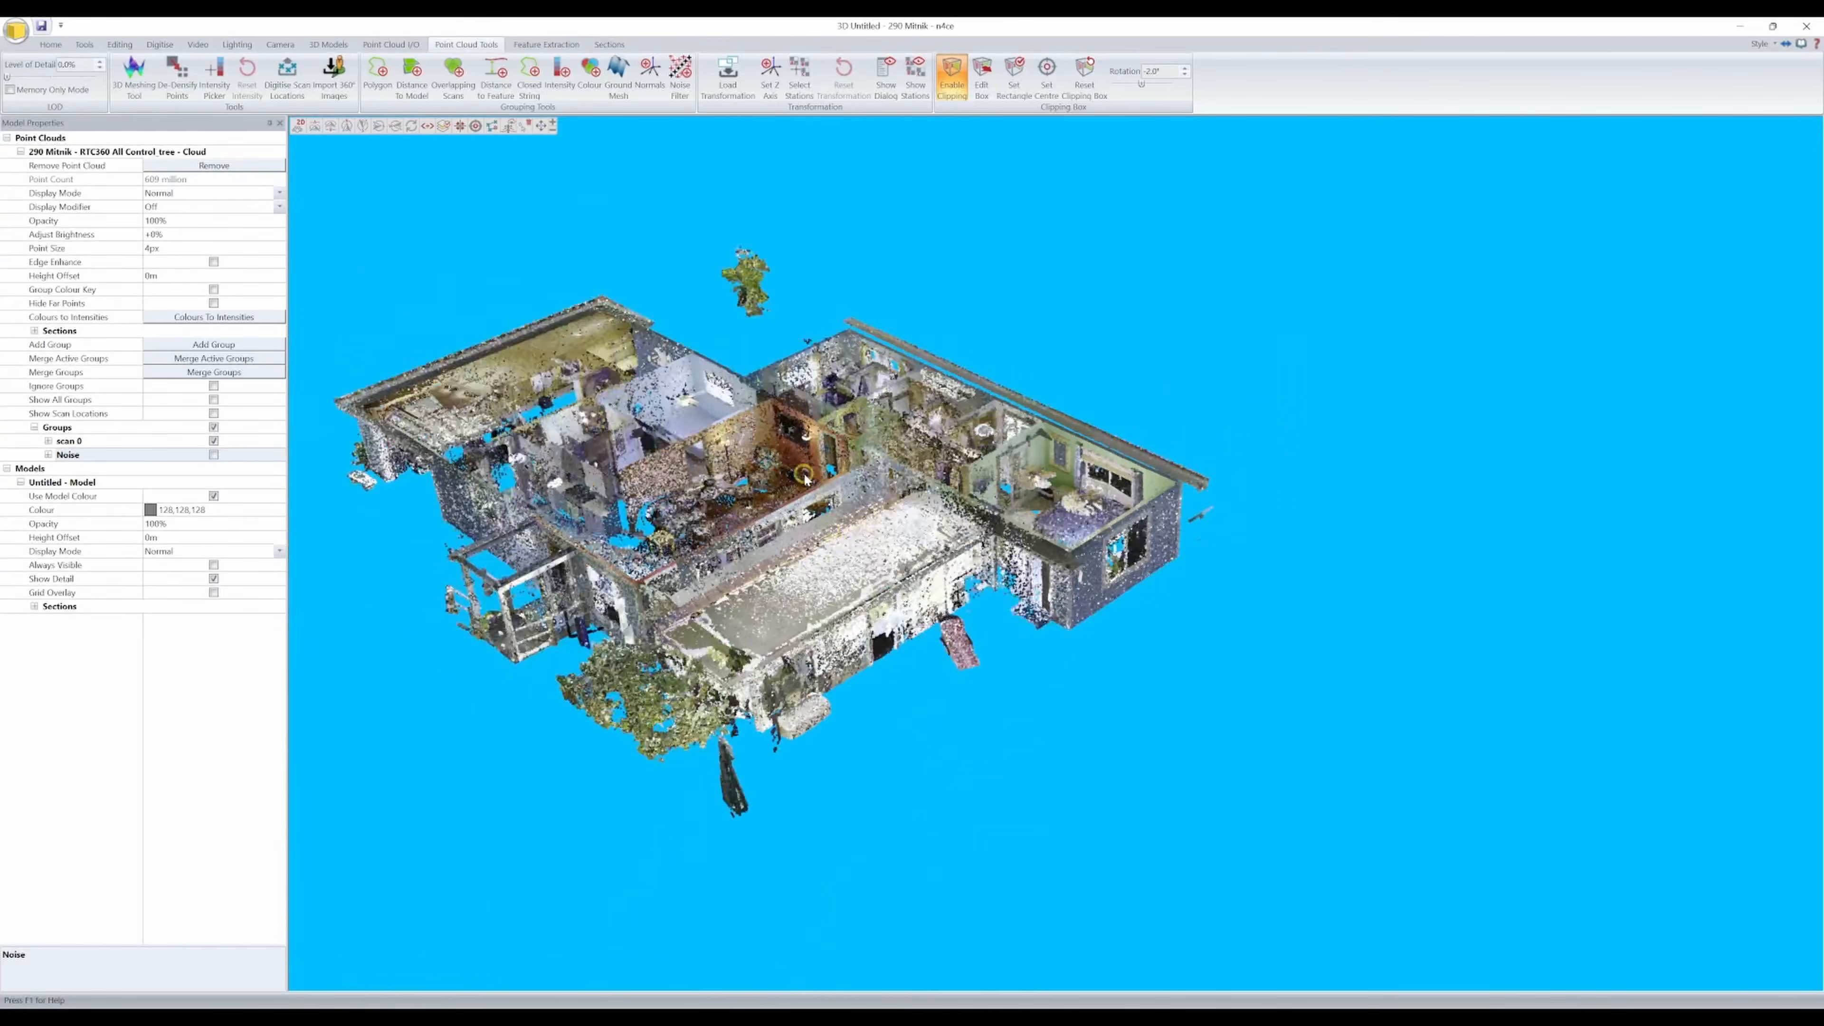
pyautogui.moveTo(668, 356); pyautogui.dragTo(747, 430, button='middle')
pyautogui.click(258, 164)
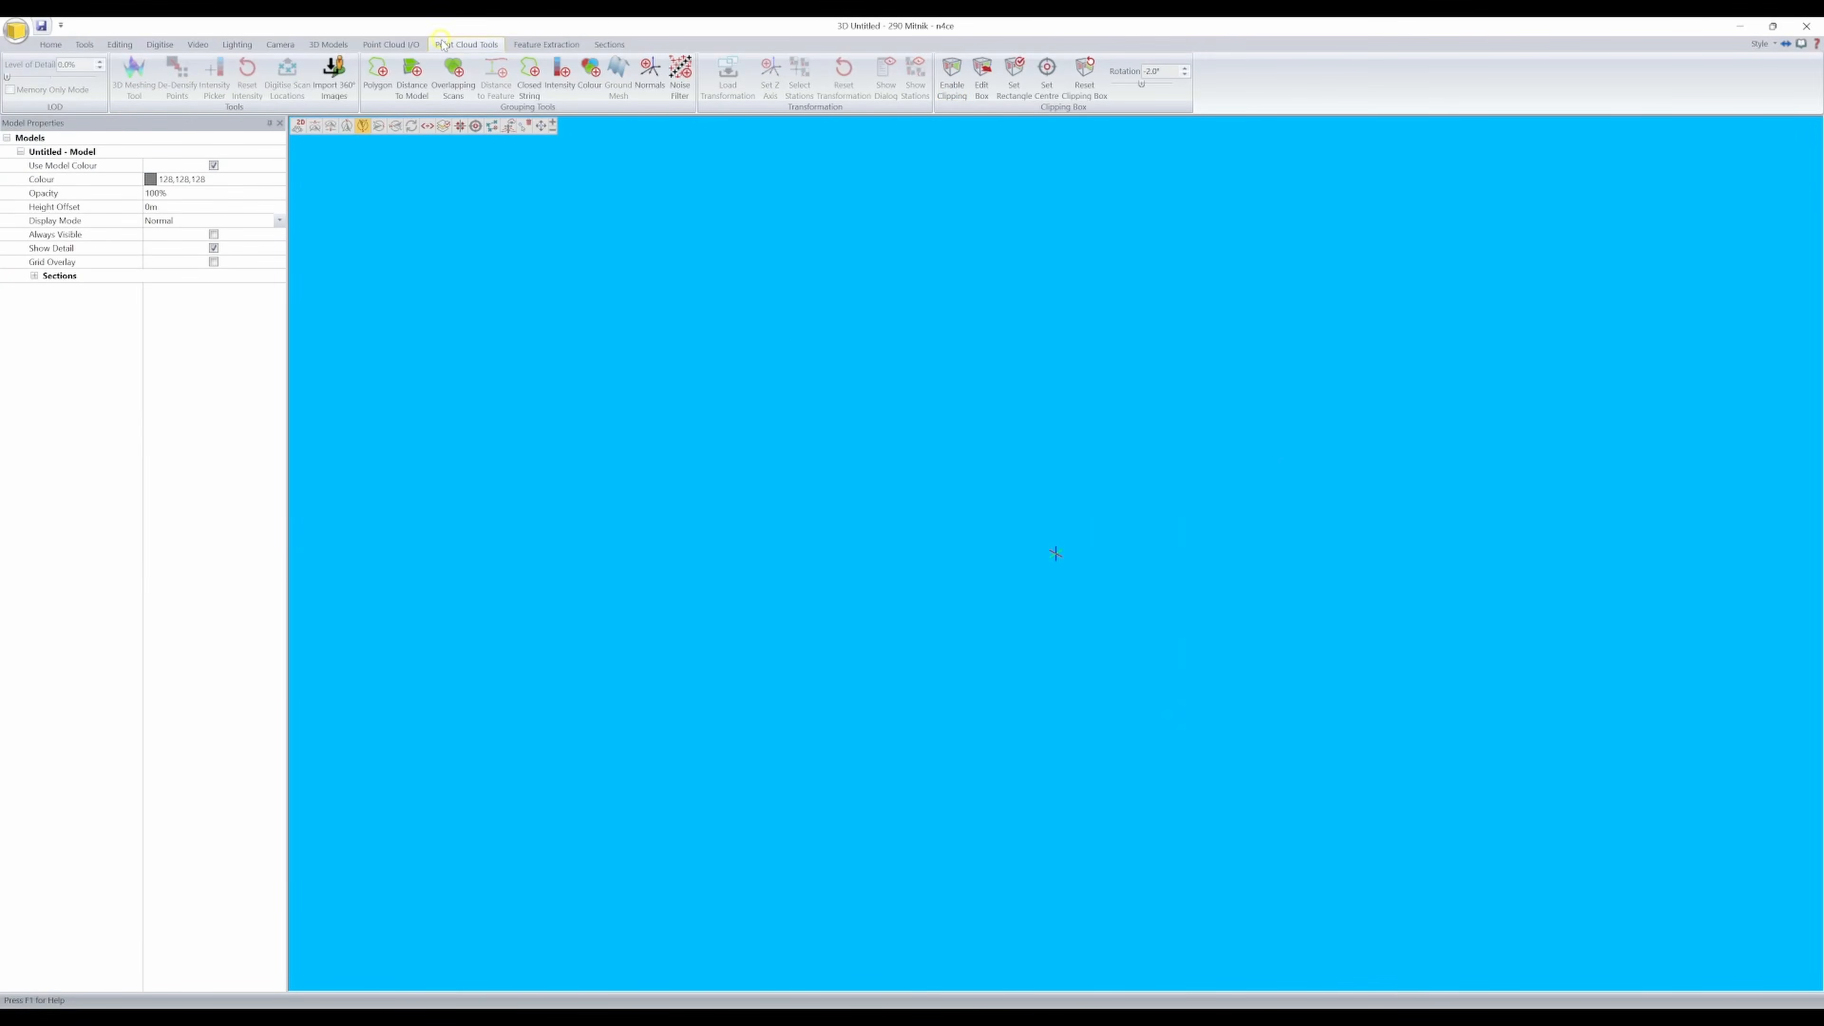
# Step: Load the 290 Mitnik - RTC360 All Control_tree point cloud back into the project
pyautogui.click(390, 44)
pyautogui.click(72, 95)
pyautogui.click(90, 118)
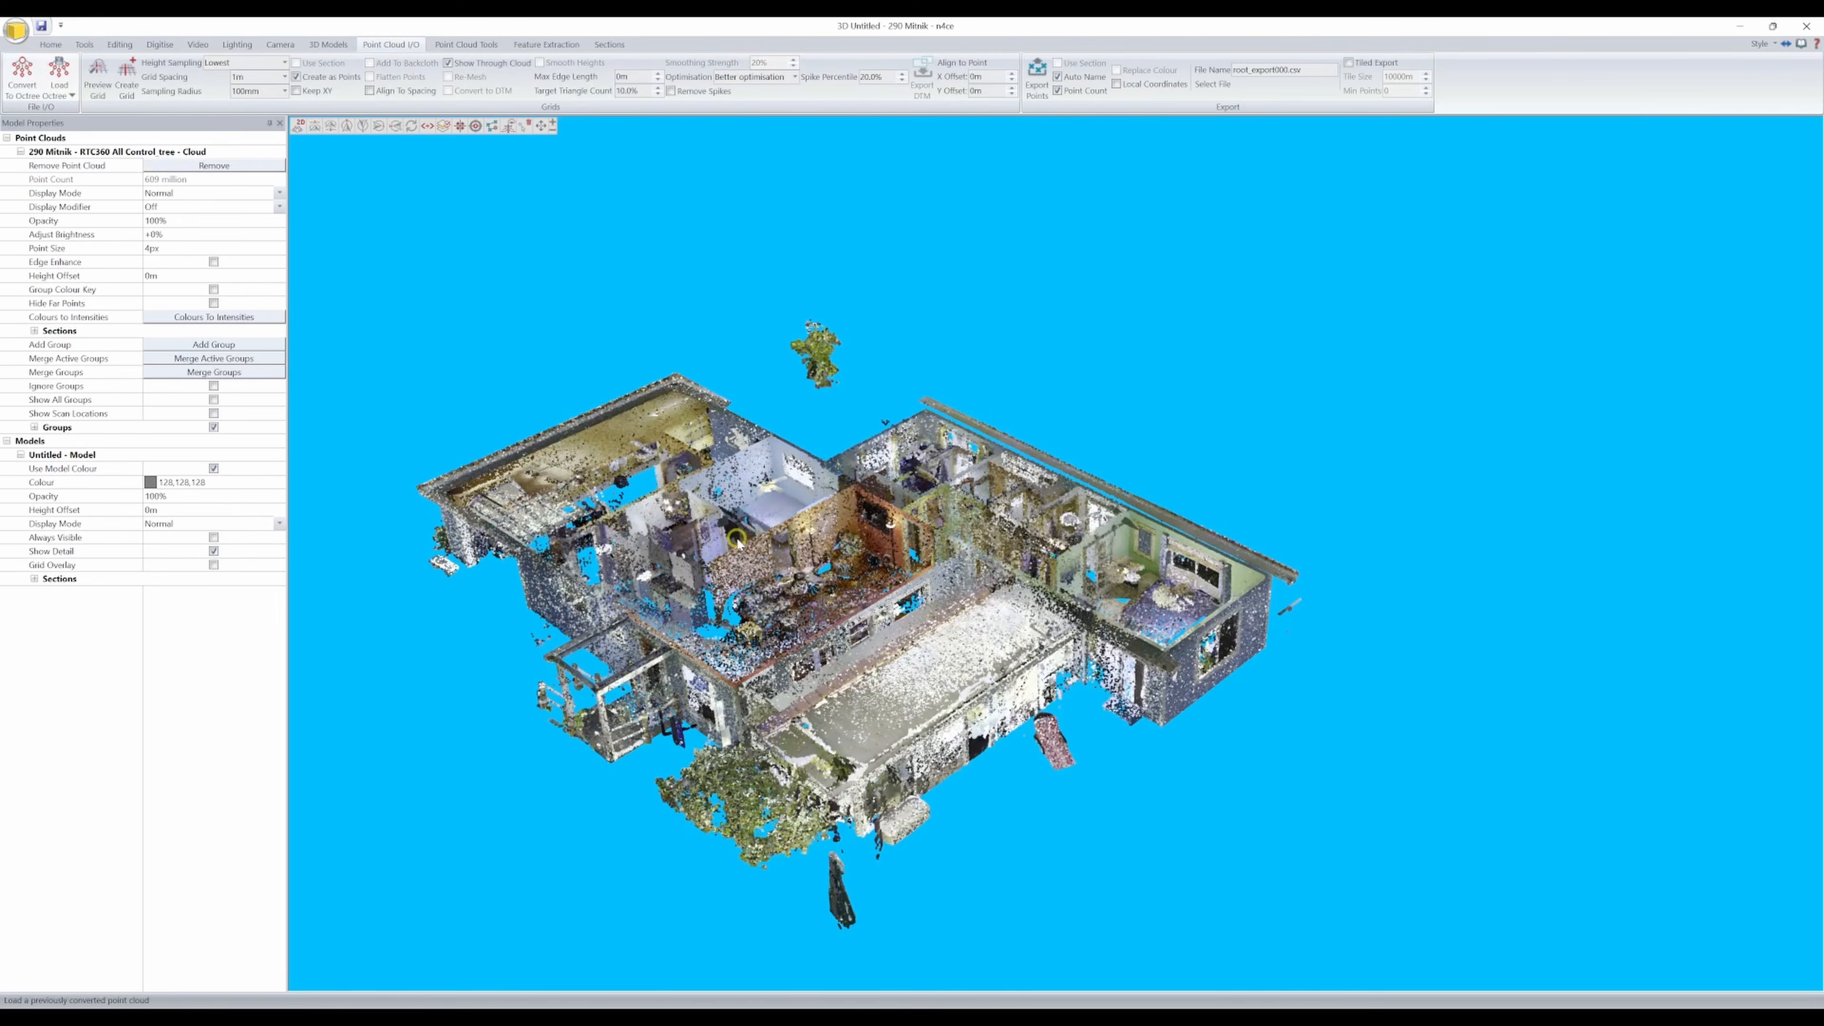
# Step: Expand the reloaded cloud's groups and toggle the Noise group's visibility to check the saved grouping
pyautogui.click(34, 427)
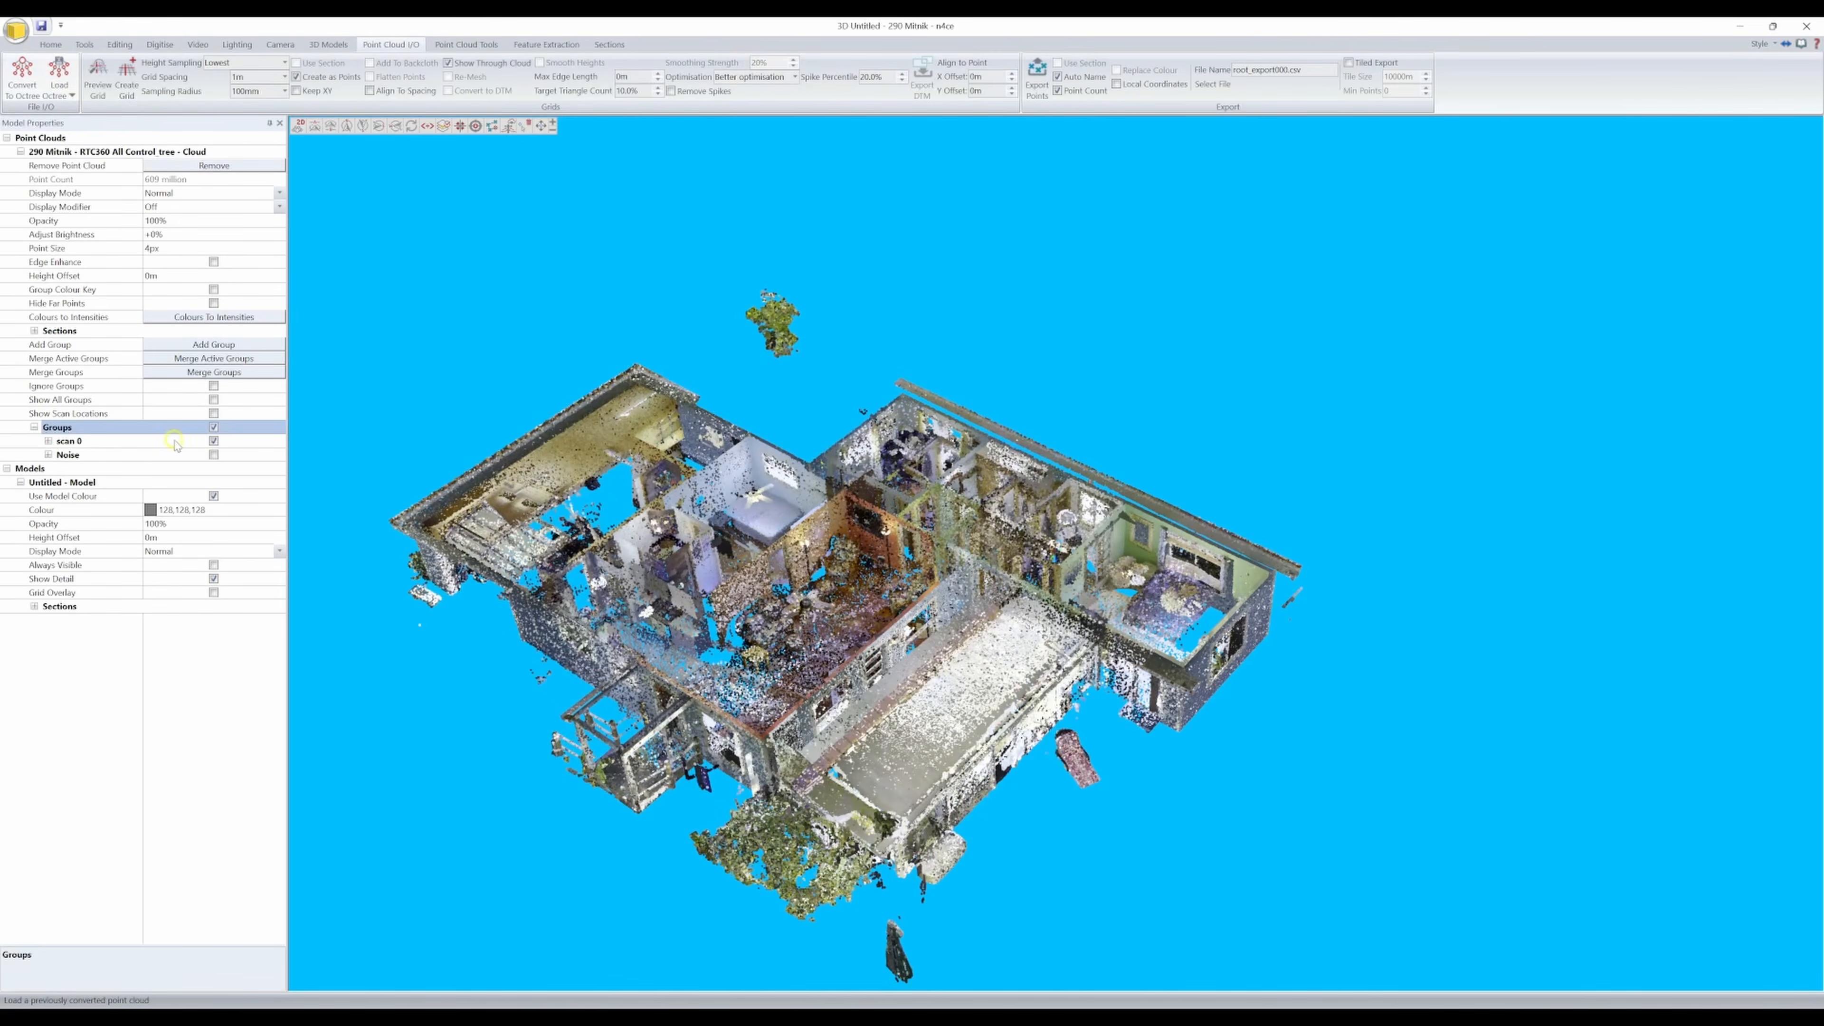
pyautogui.click(213, 455)
pyautogui.click(213, 454)
pyautogui.click(214, 455)
pyautogui.click(213, 455)
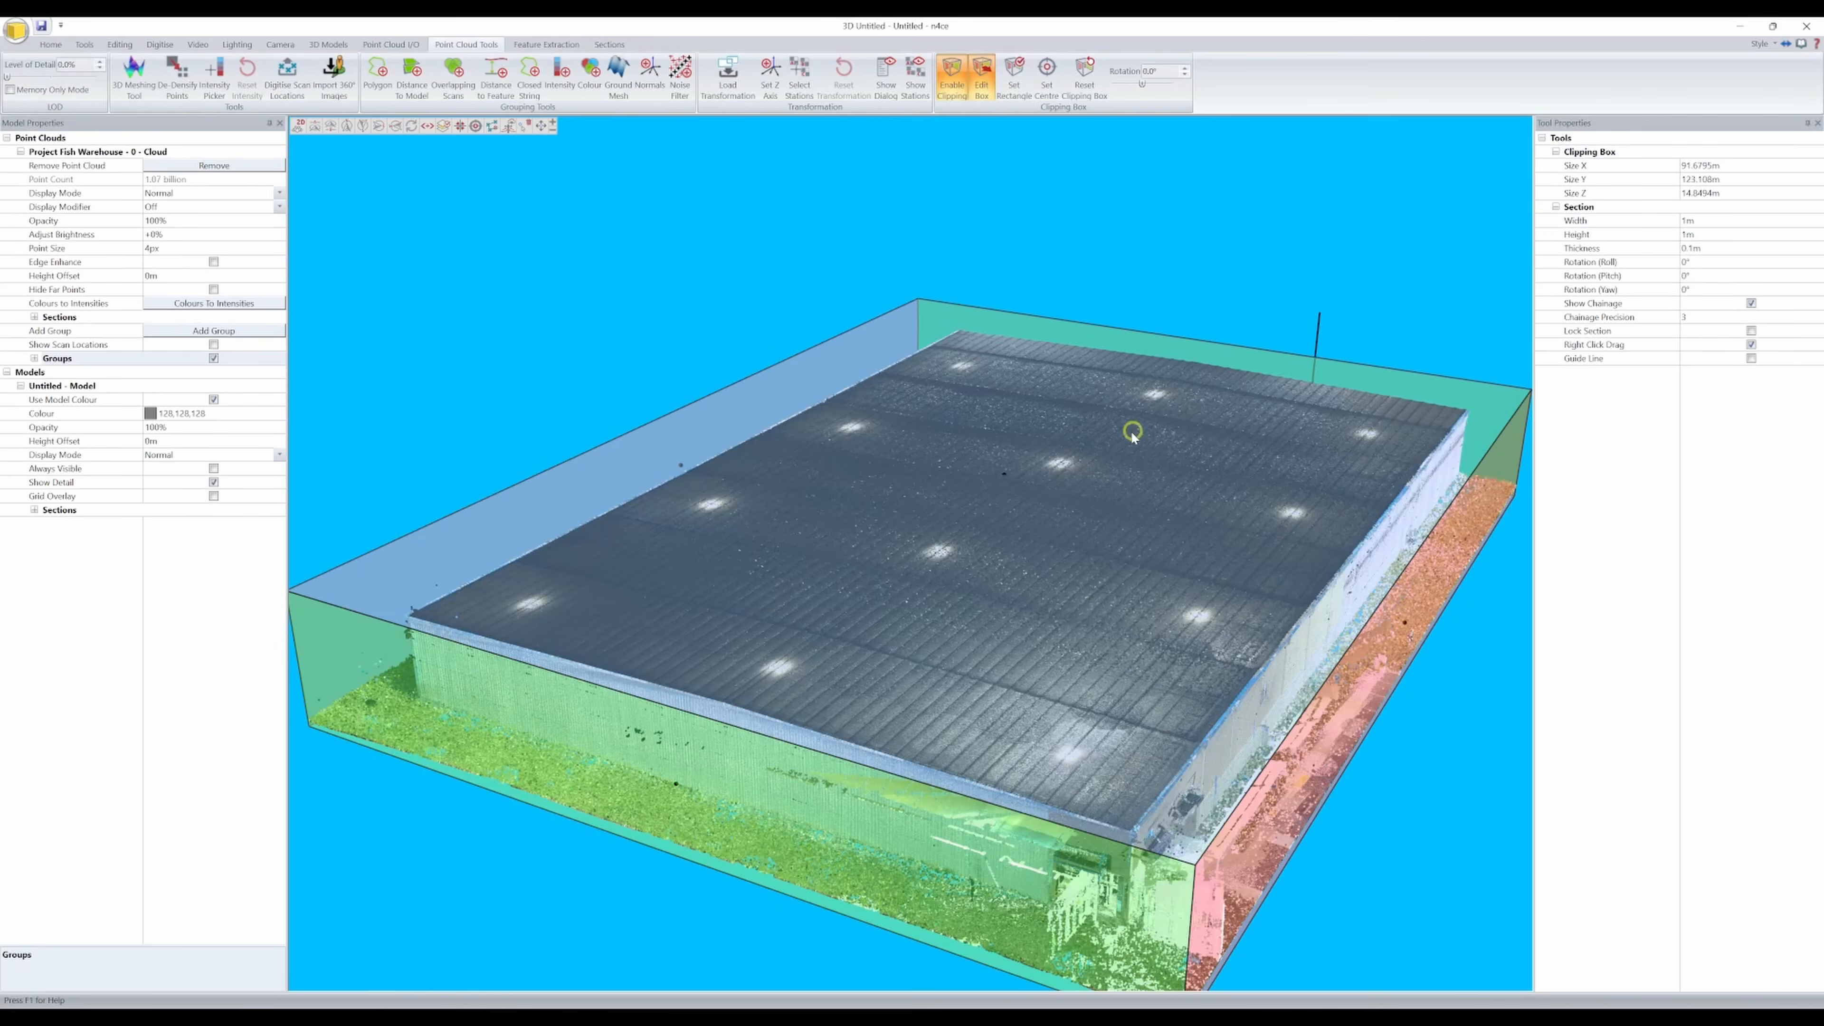
# Step: Shrink the clipping box around the Project Fish Warehouse cloud to isolate one column with its floor and roof, and finish editing the box
pyautogui.moveTo(1132, 432); pyautogui.dragTo(784, 614)
pyautogui.moveTo(675, 784); pyautogui.dragTo(1641, 289)
pyautogui.moveTo(1416, 605); pyautogui.dragTo(923, 496)
pyautogui.moveTo(734, 445); pyautogui.dragTo(749, 620)
pyautogui.click(982, 78)
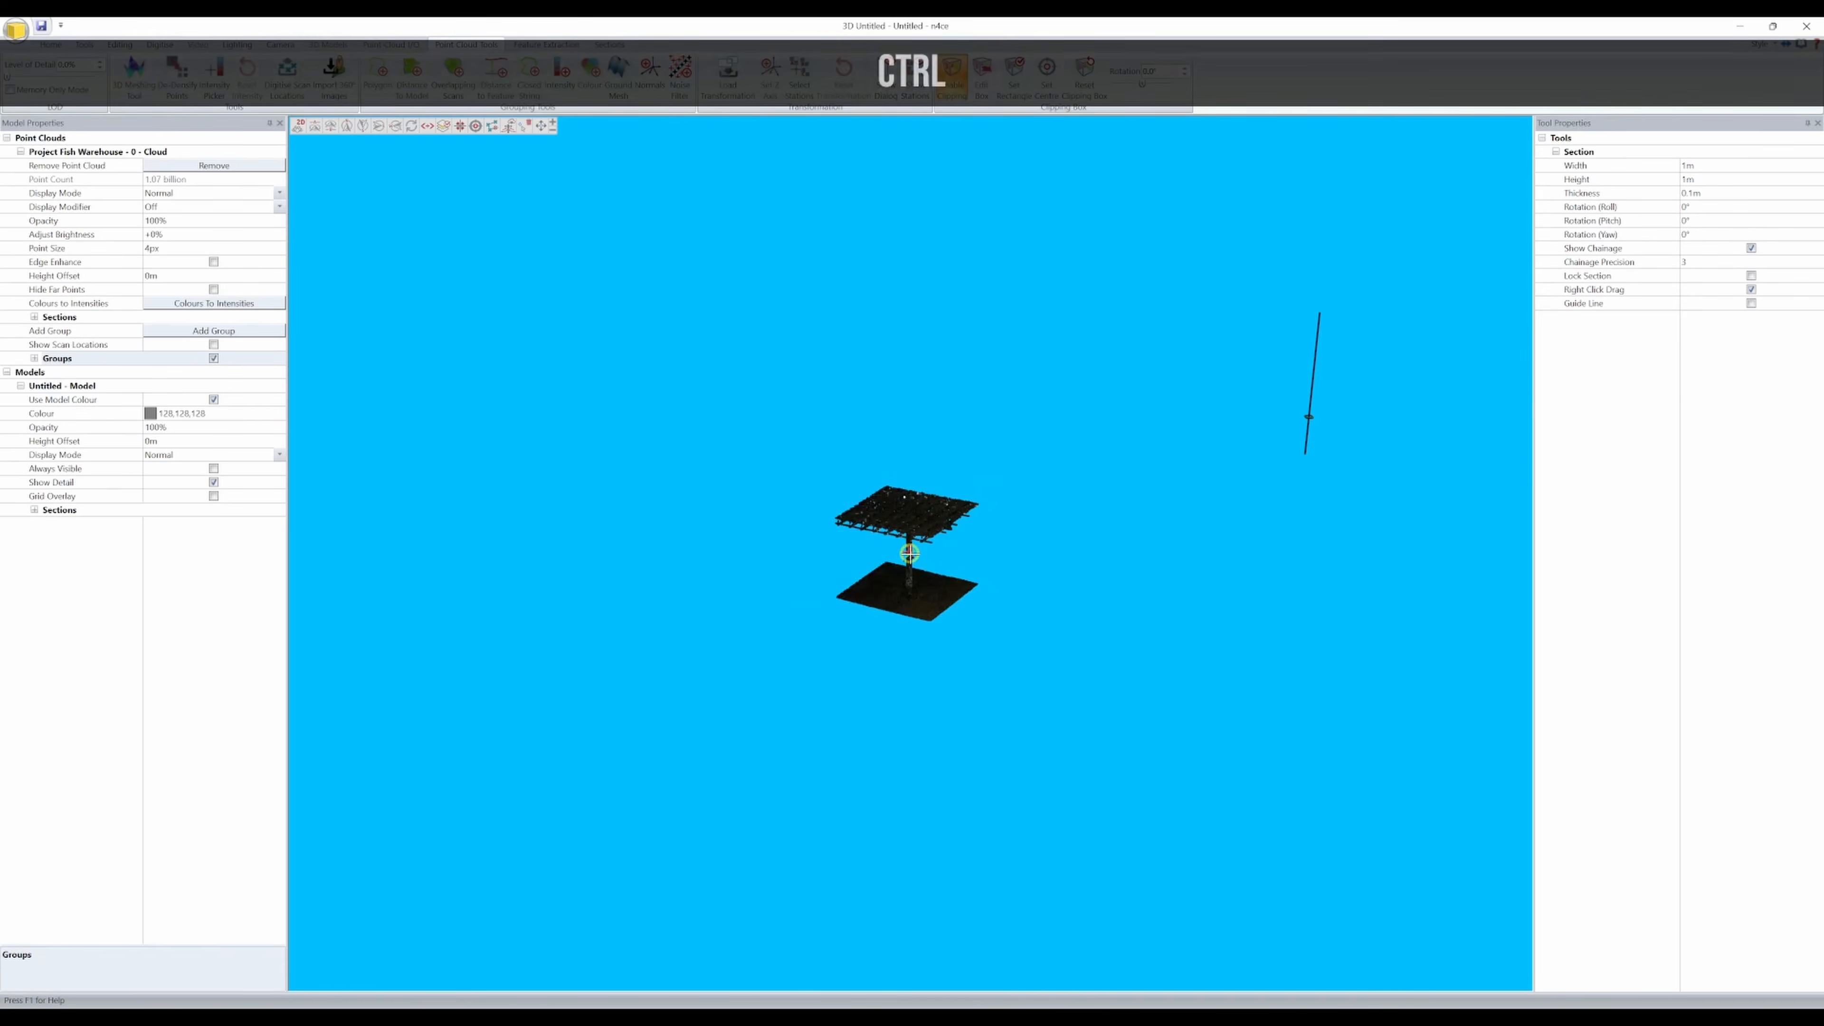
pyautogui.keyDown('ctrl'); pyautogui.scroll(10, 906, 557); pyautogui.keyUp('ctrl')
pyautogui.keyDown('ctrl'); pyautogui.scroll(-10, 906, 558); pyautogui.keyUp('ctrl')
pyautogui.moveTo(957, 583); pyautogui.dragTo(835, 570, button='middle')
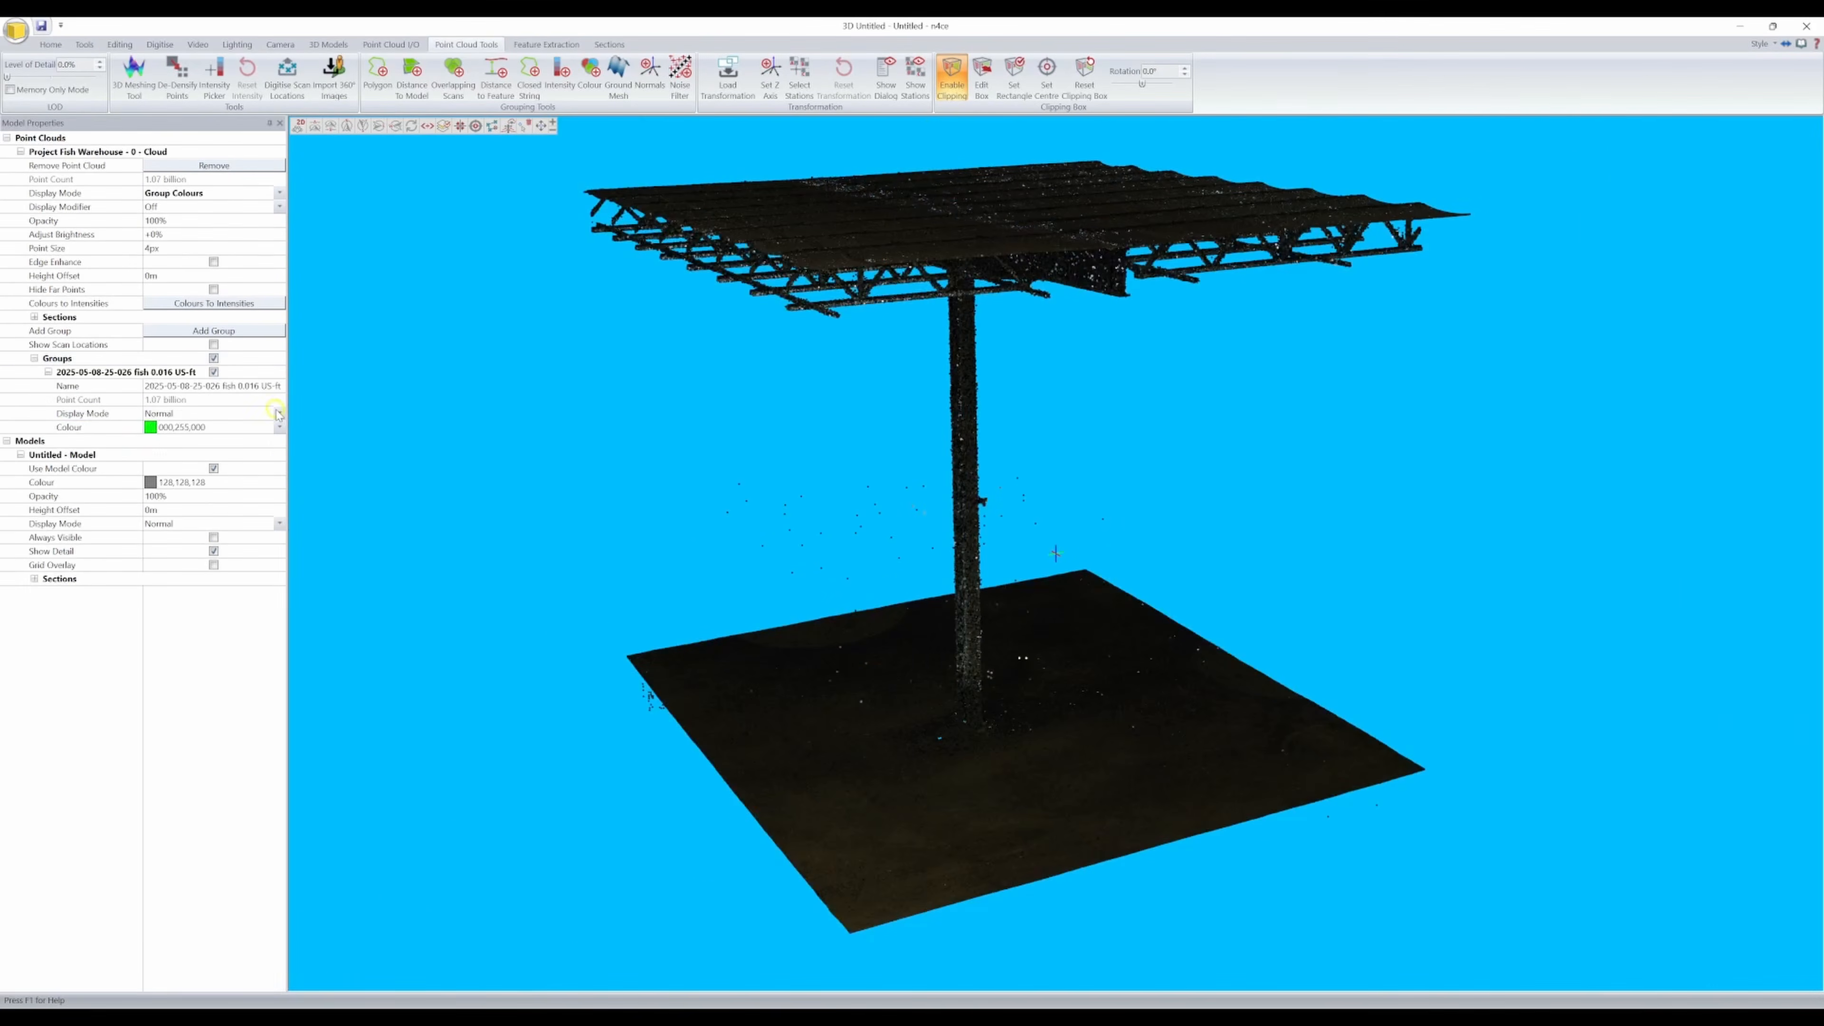
pyautogui.click(278, 414)
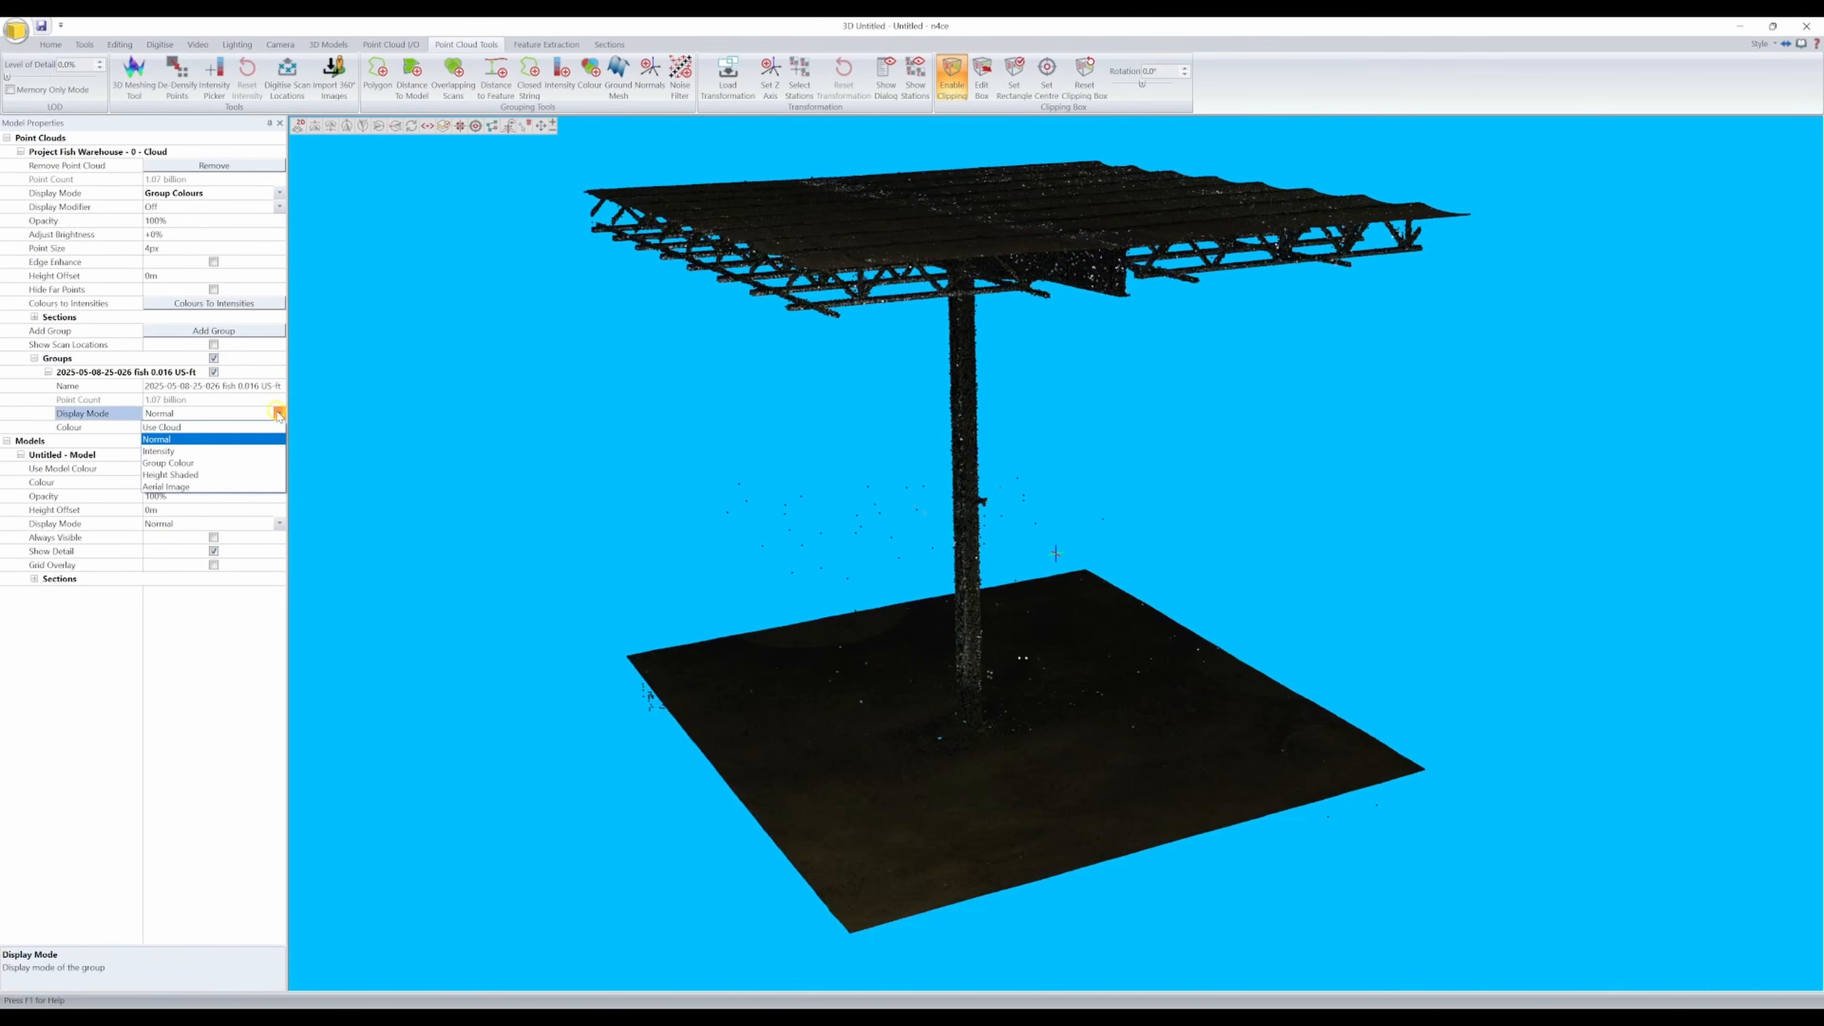
pyautogui.click(221, 452)
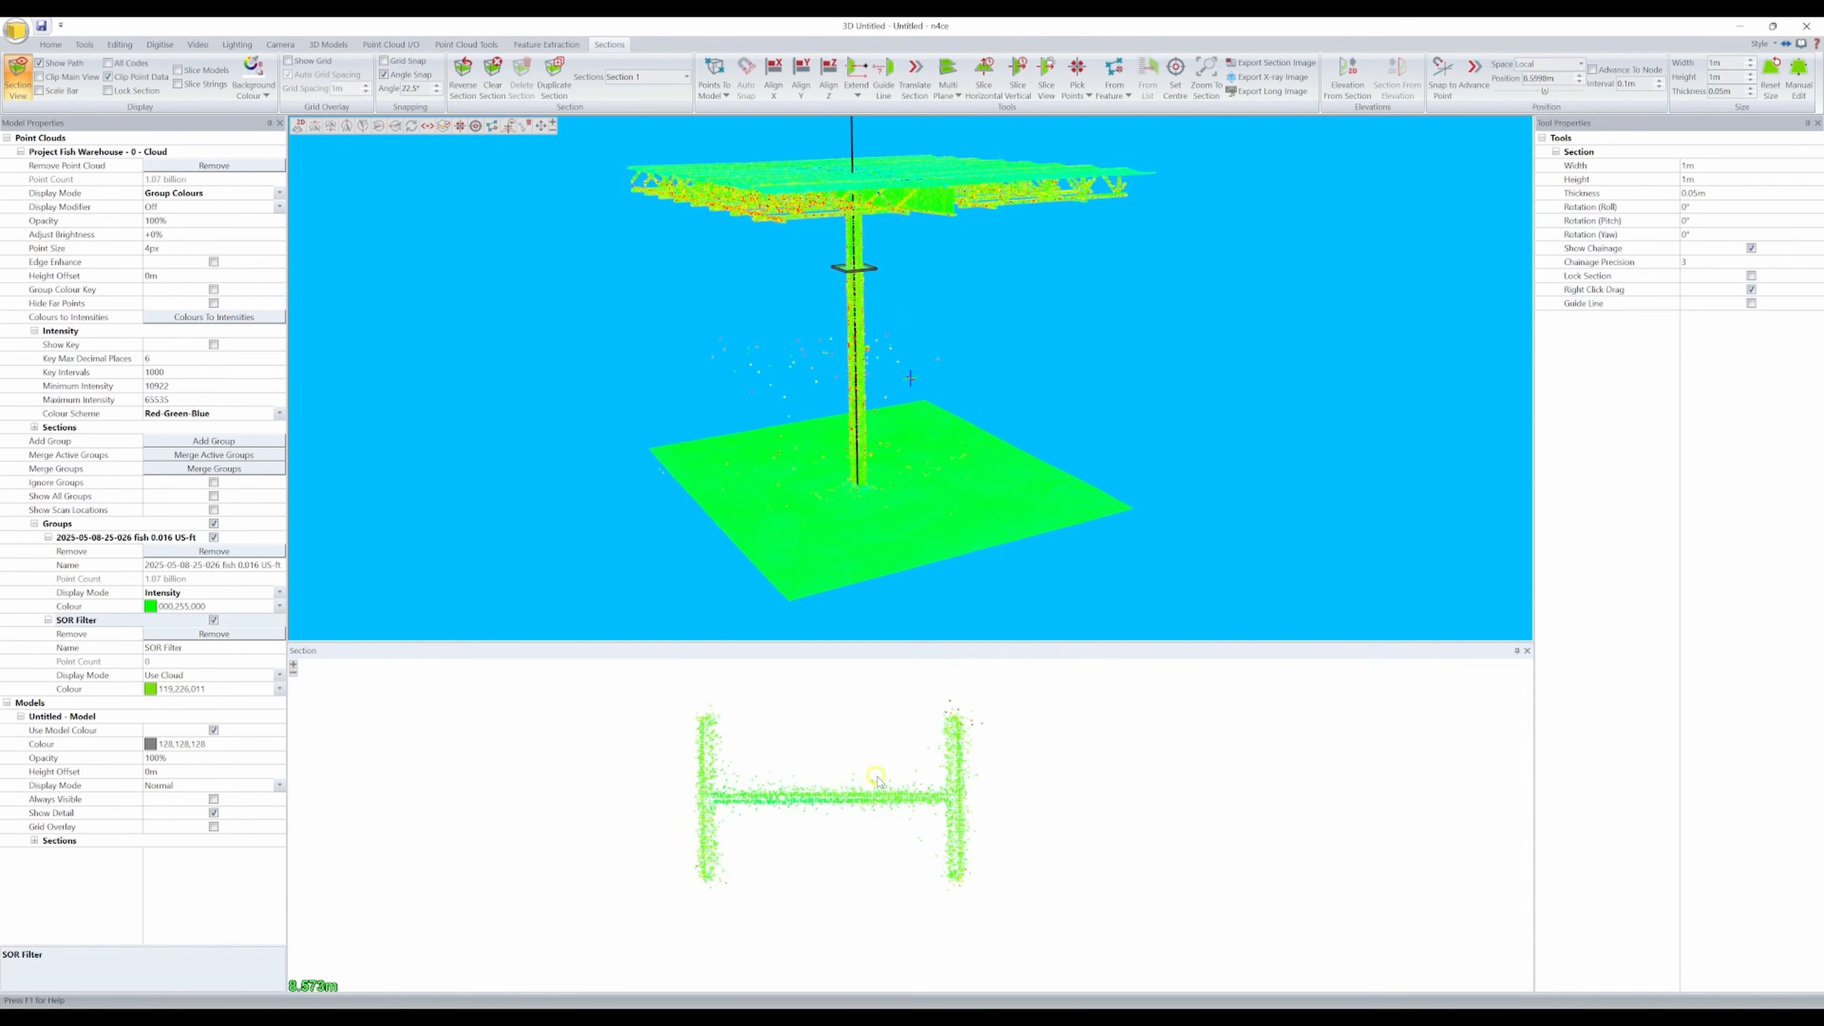
# Step: Run the Noise Filter into the SOR Filter group using clusters with 500 minimum points and a 0.010 m grow radius
pyautogui.moveTo(1075, 789); pyautogui.dragTo(931, 792, button='right')
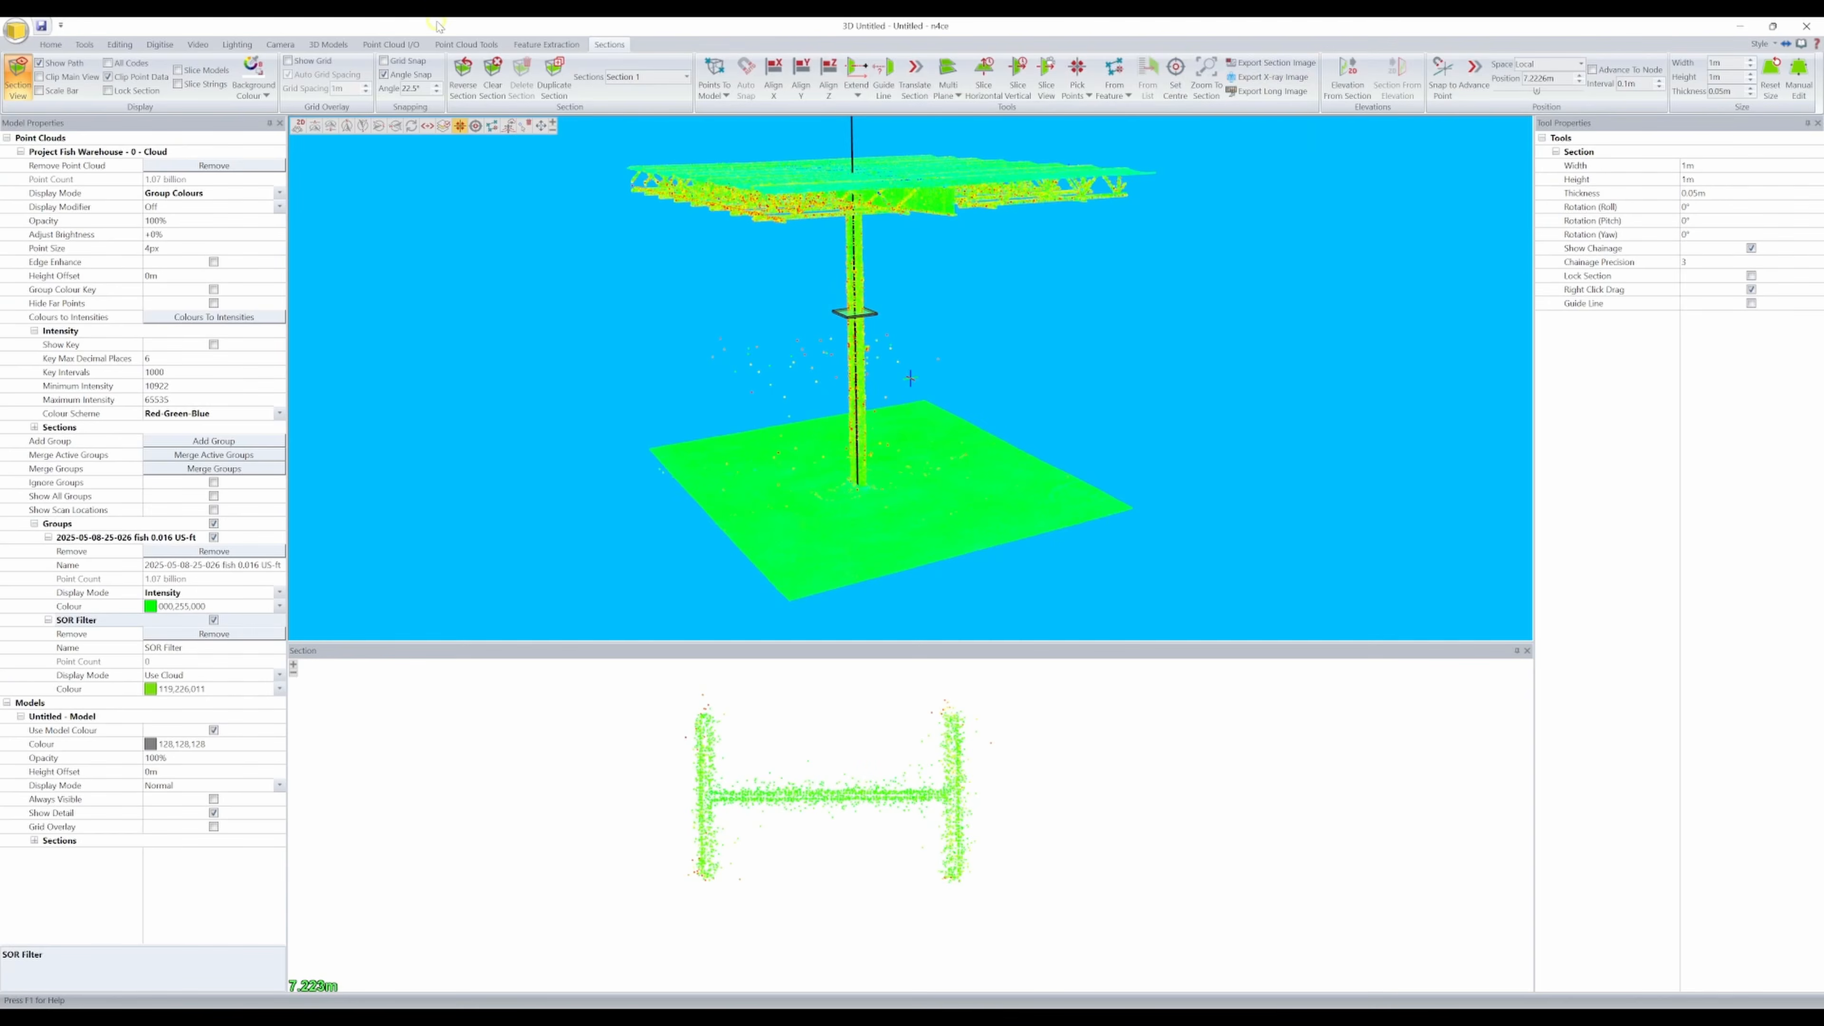
pyautogui.click(433, 45)
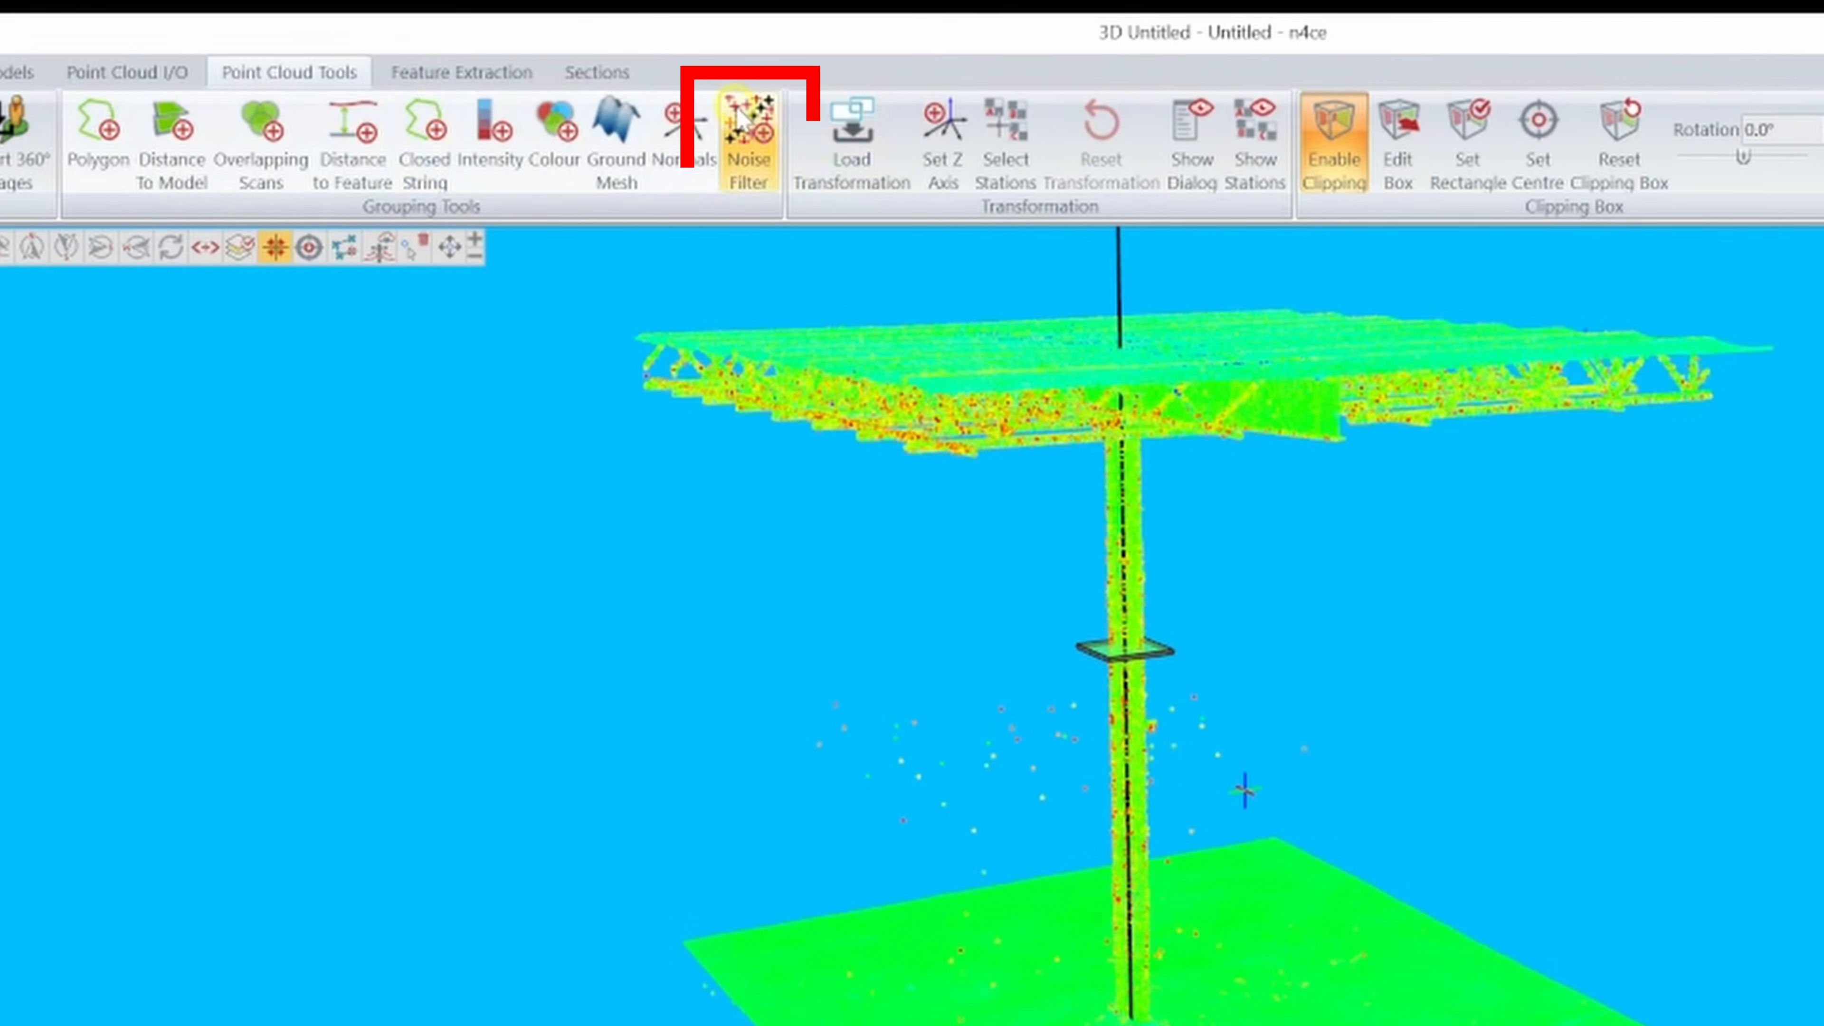
pyautogui.click(740, 118)
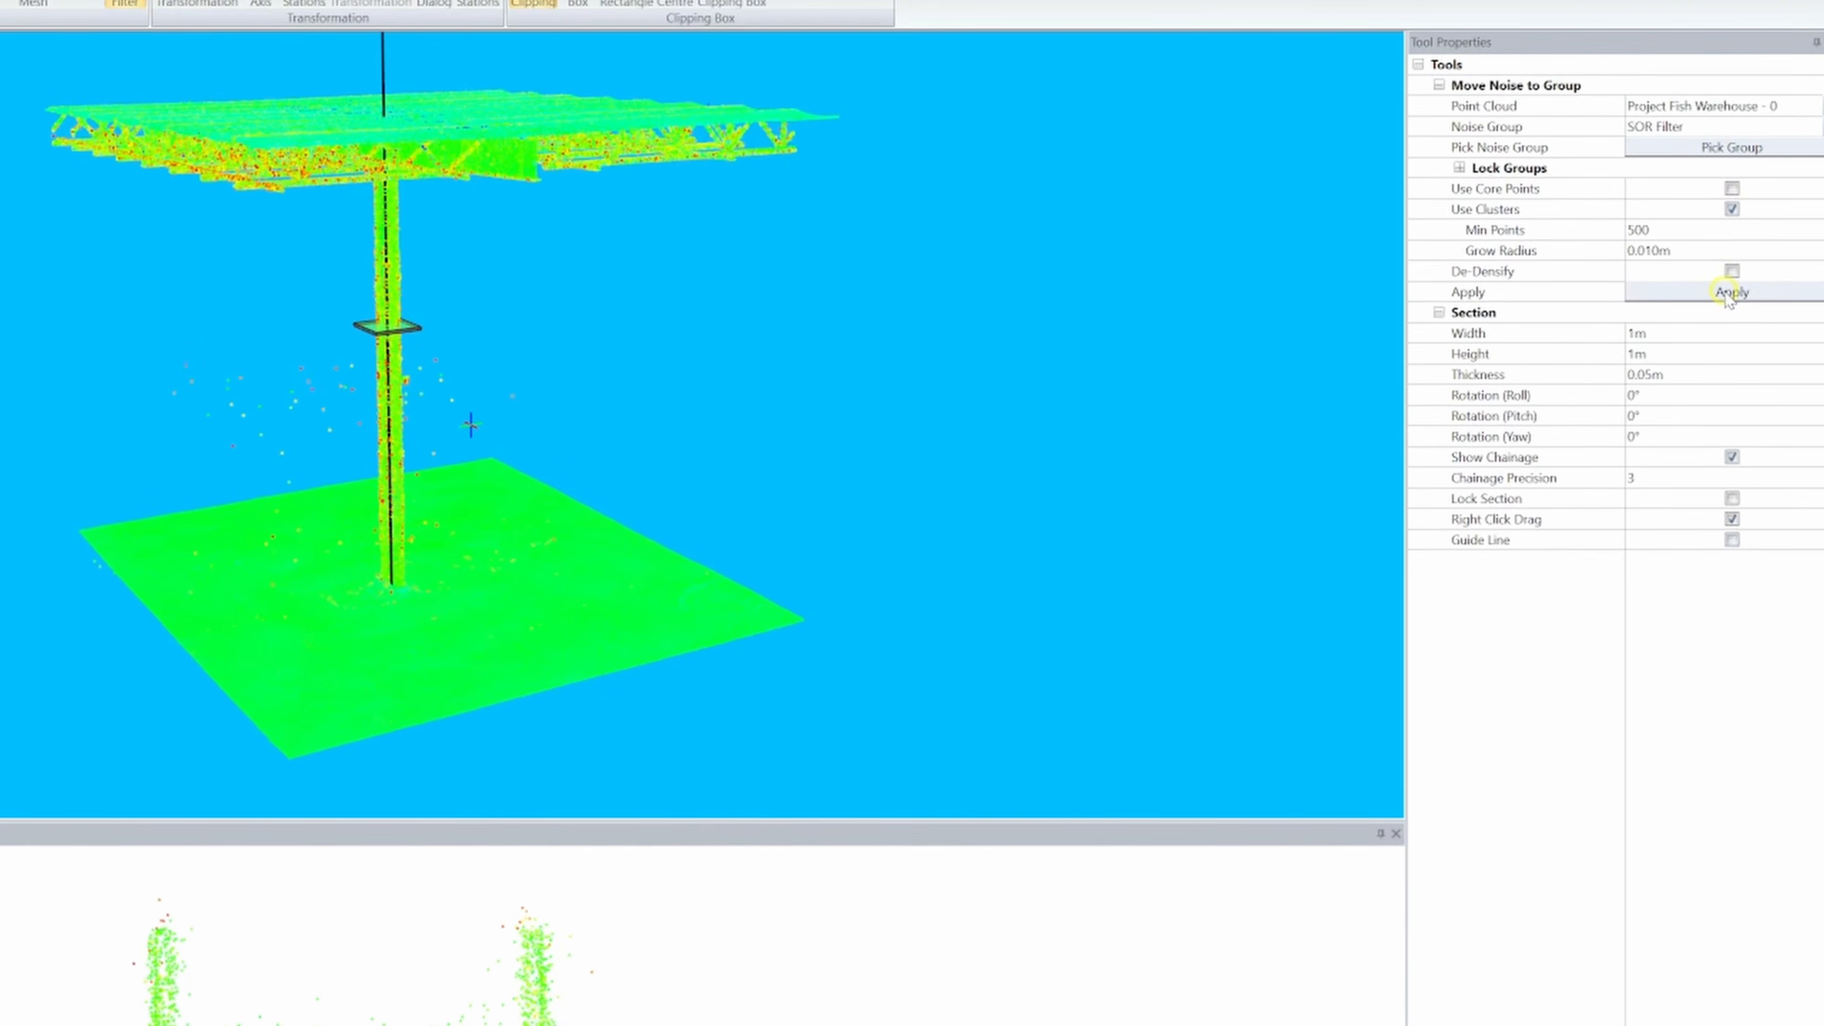
pyautogui.click(1726, 293)
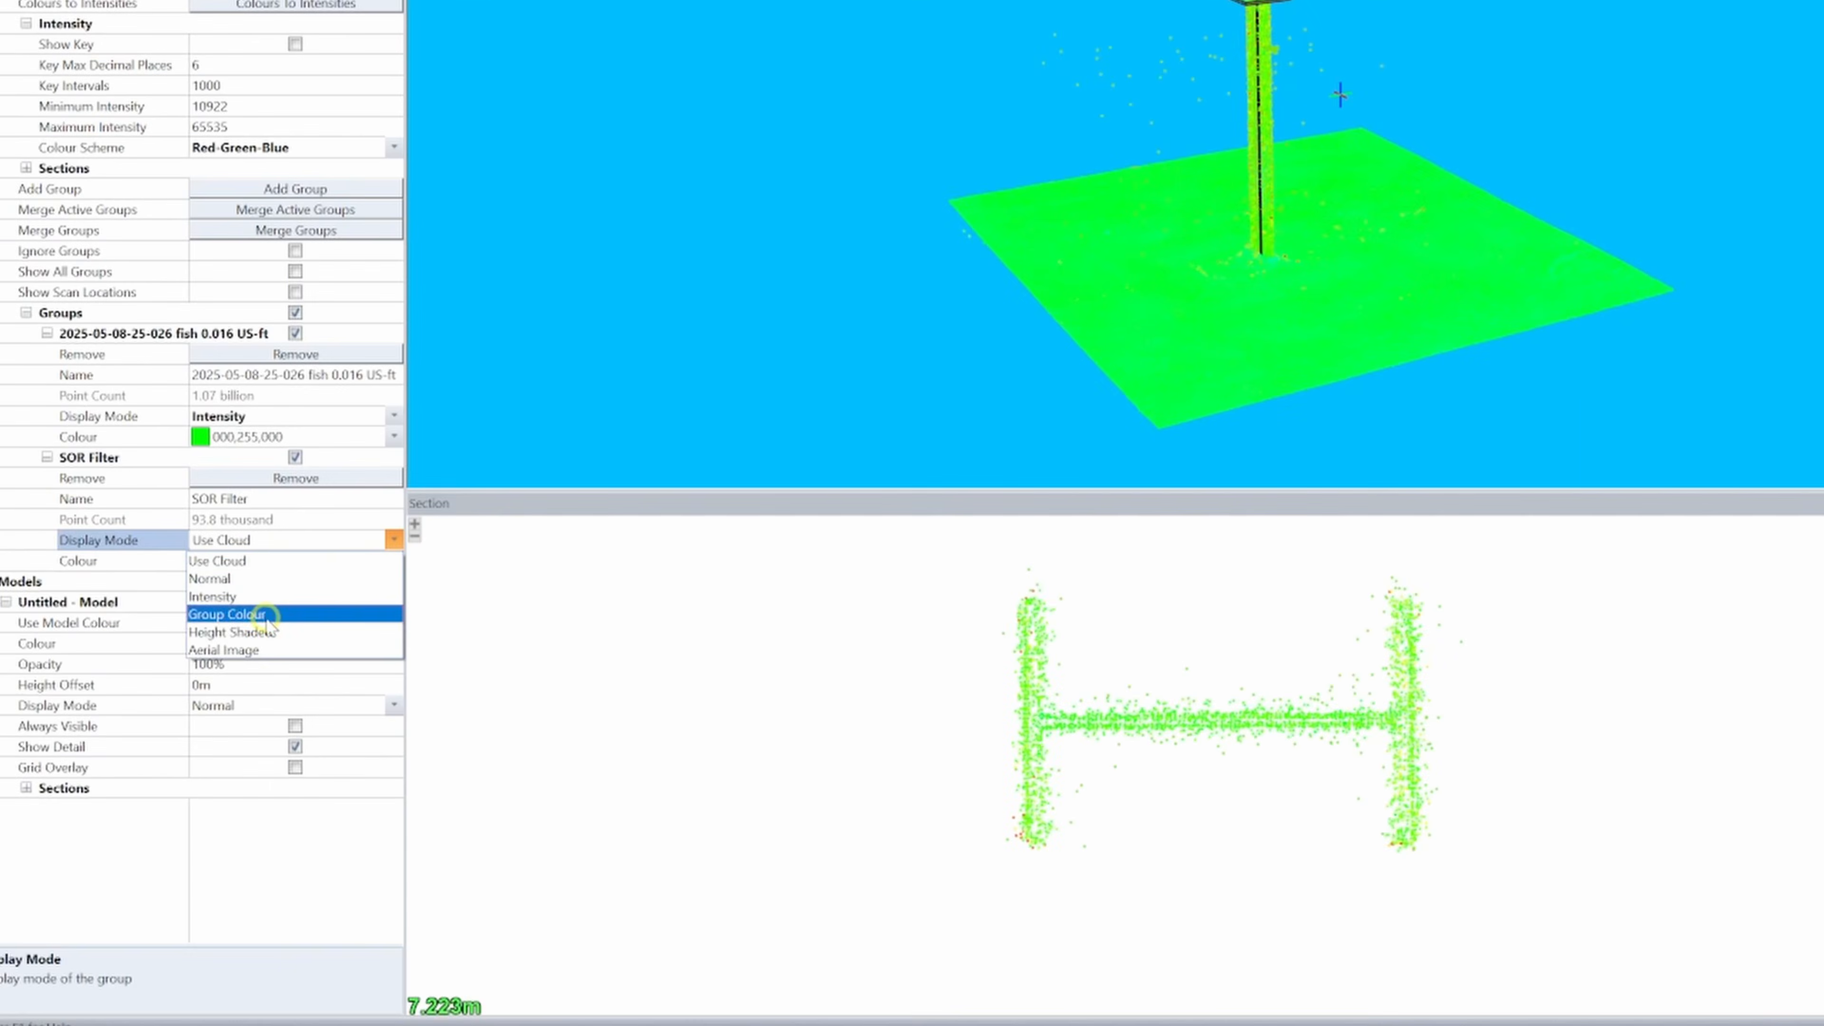
# Step: Display the SOR Filter group by group colour and set that colour to red
pyautogui.click(267, 615)
pyautogui.click(393, 561)
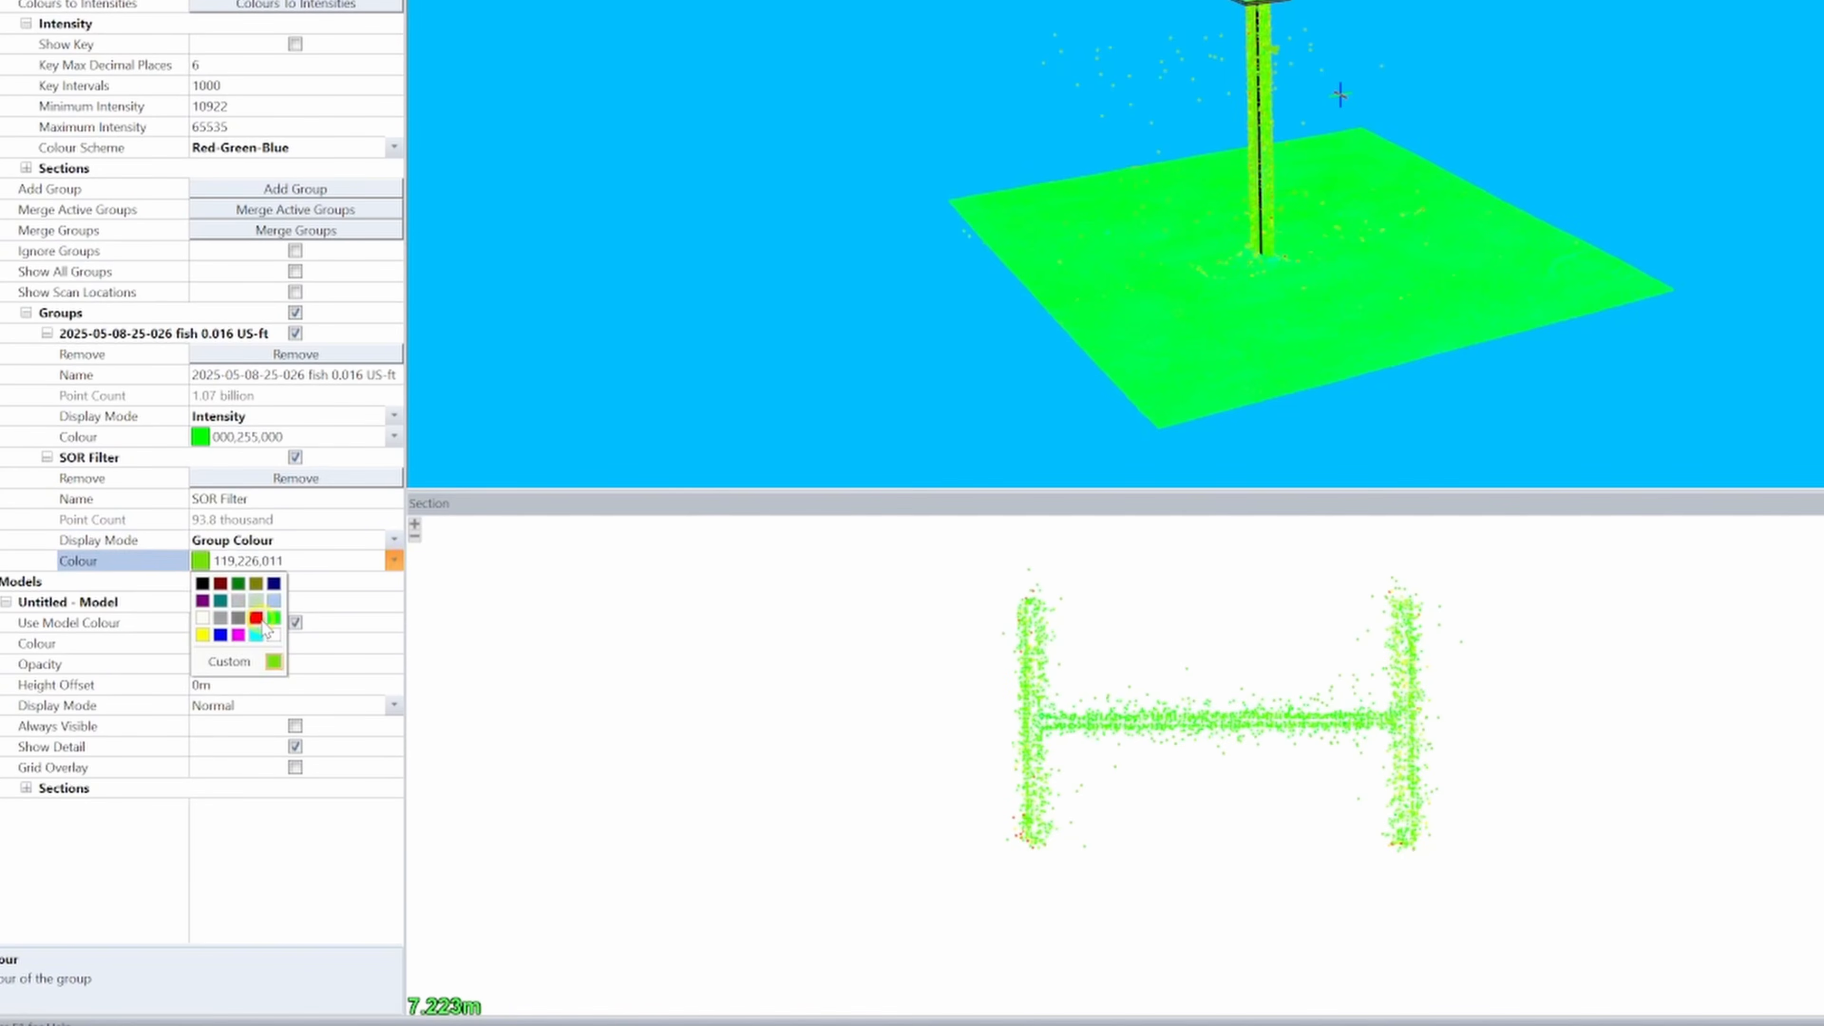
pyautogui.click(219, 596)
# Step: Step the section along the column and toggle the SOR Filter group to inspect the noise filtered with the 10 mm grow radius
pyautogui.click(1373, 730)
pyautogui.moveTo(1374, 731); pyautogui.dragTo(1077, 729)
pyautogui.moveTo(1482, 733); pyautogui.dragTo(772, 650)
pyautogui.click(295, 457)
pyautogui.scroll(2, 1178, 772)
pyautogui.scroll(-2, 1177, 782)
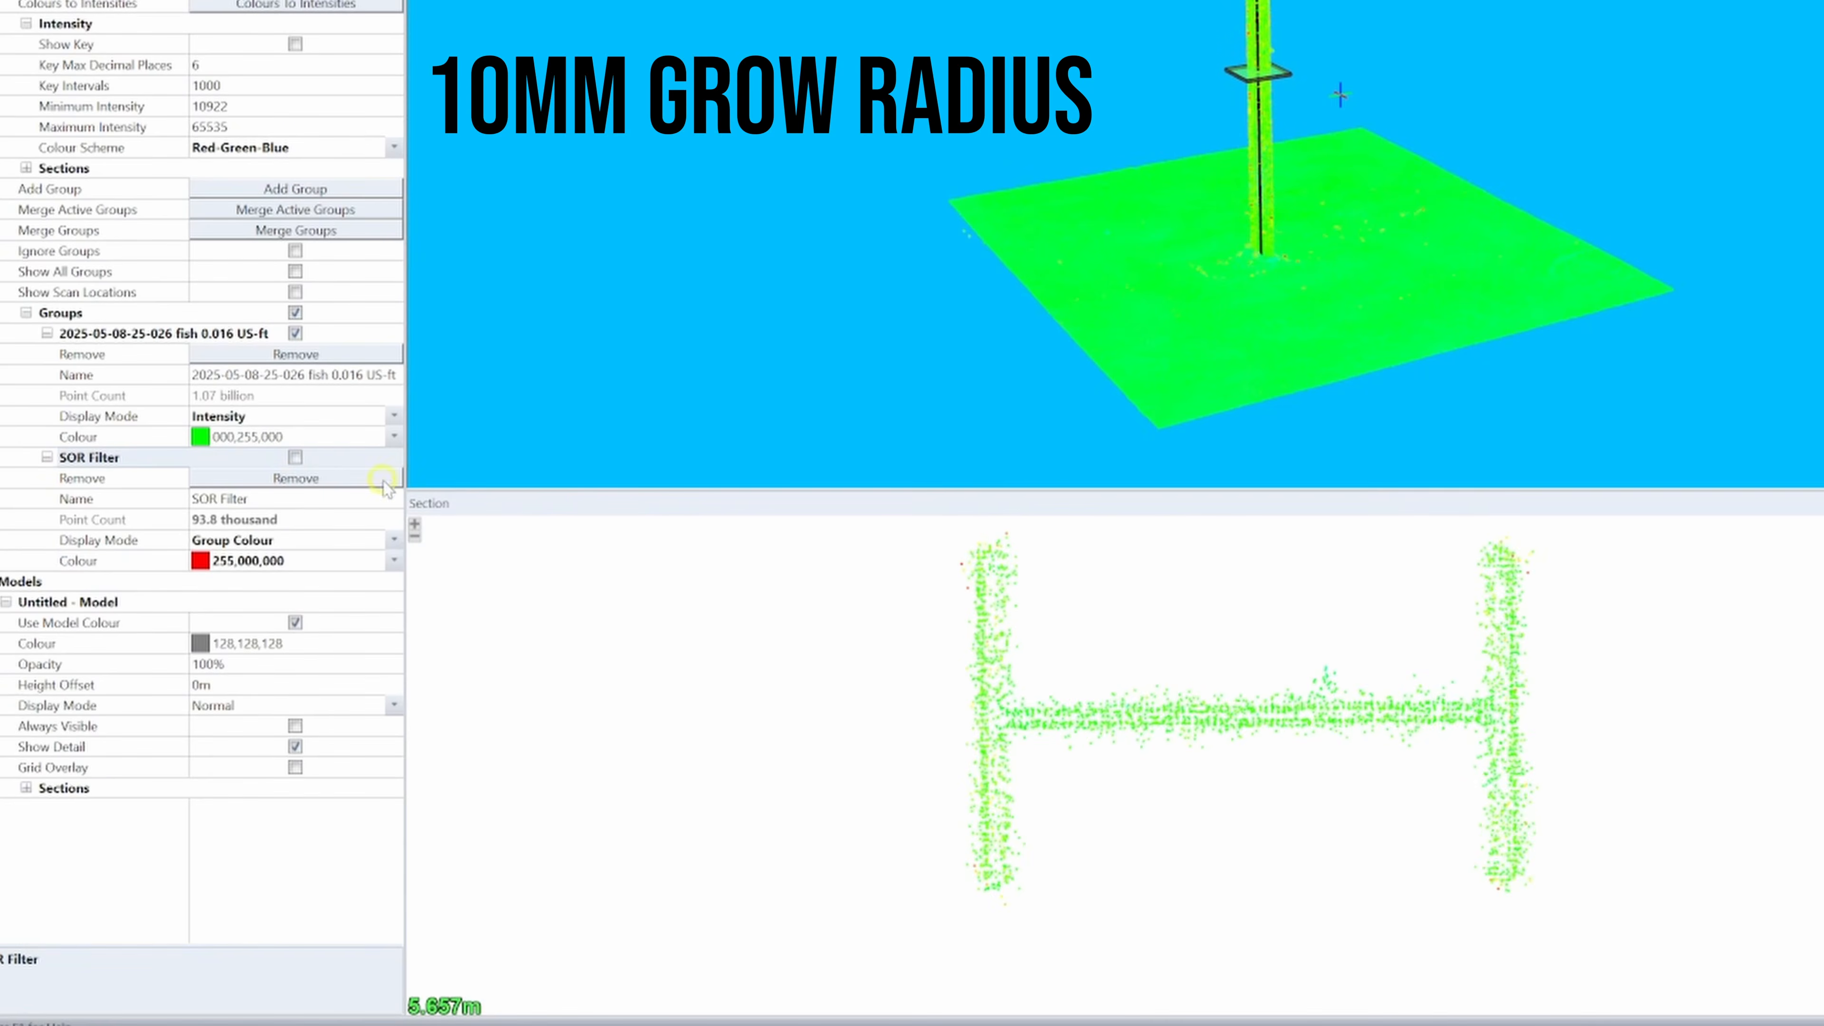
pyautogui.click(296, 458)
pyautogui.scroll(-3, 1315, 779)
pyautogui.scroll(-4, 1315, 782)
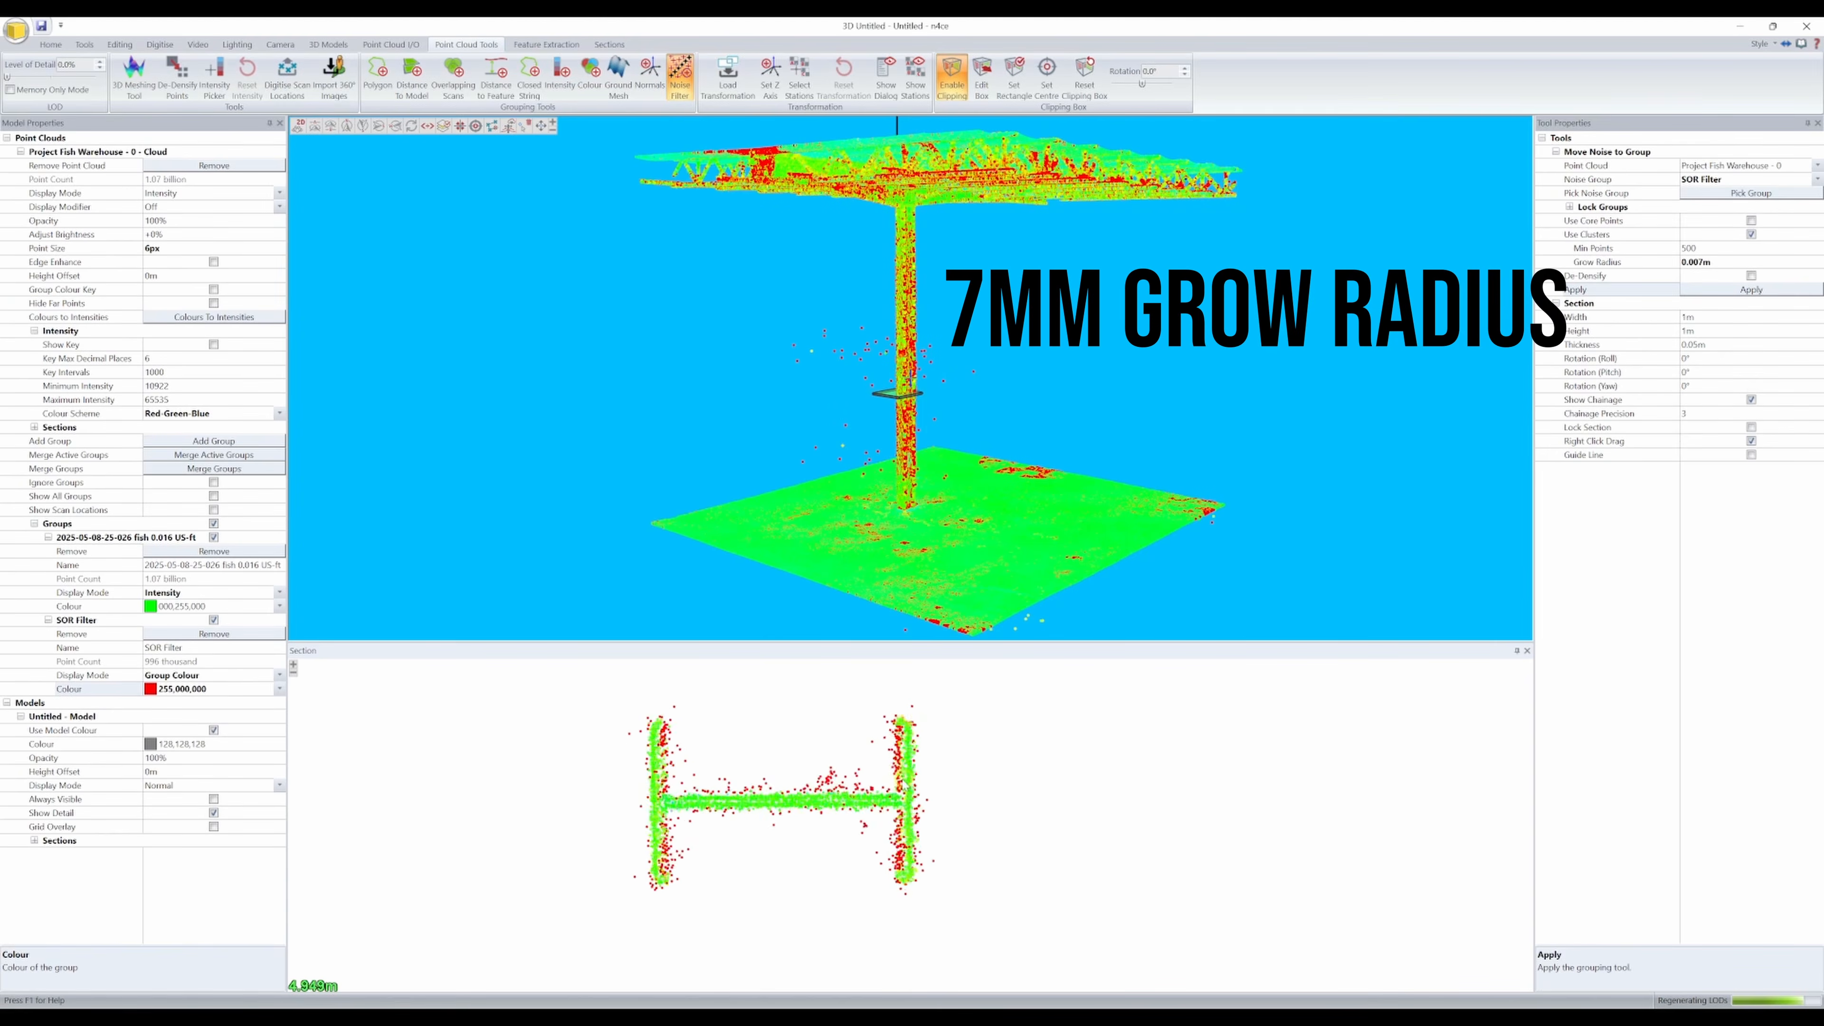
# Step: Inspect the column sections with the SOR Filter group shown and hidden for the 7 mm grow radius
pyautogui.scroll(-3, 904, 784)
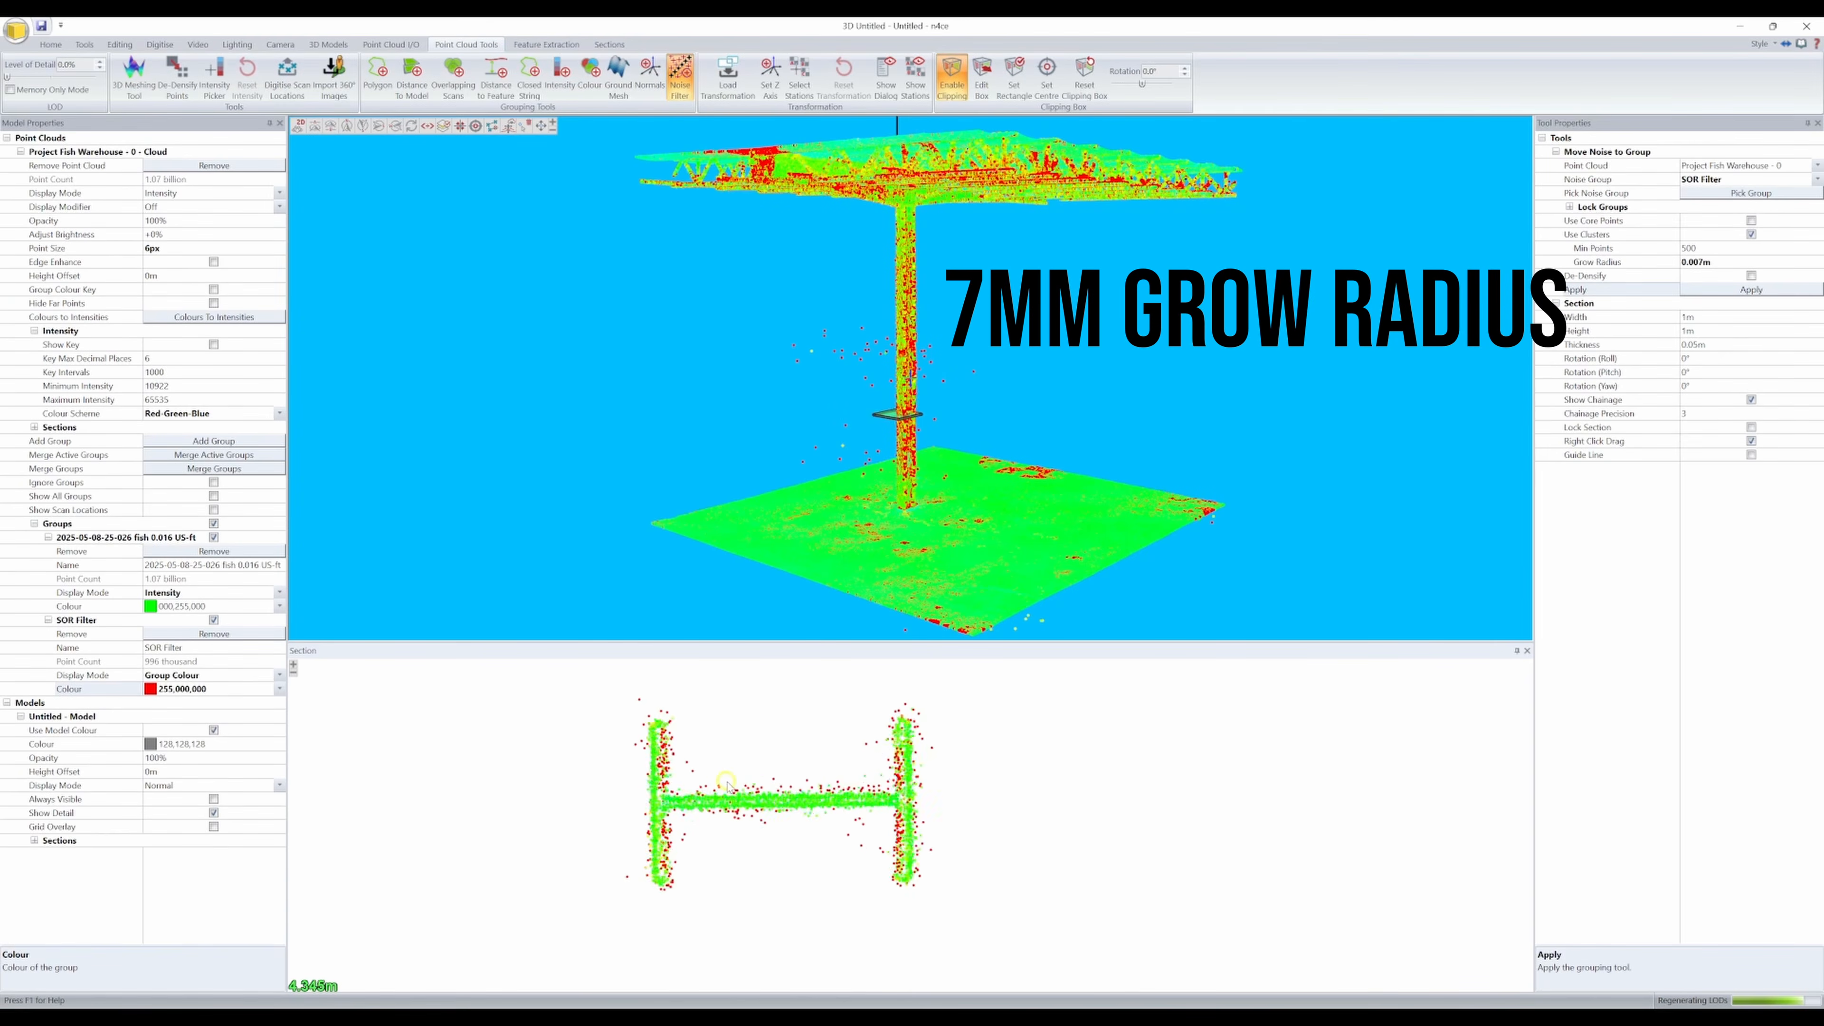
pyautogui.scroll(-1, 634, 786)
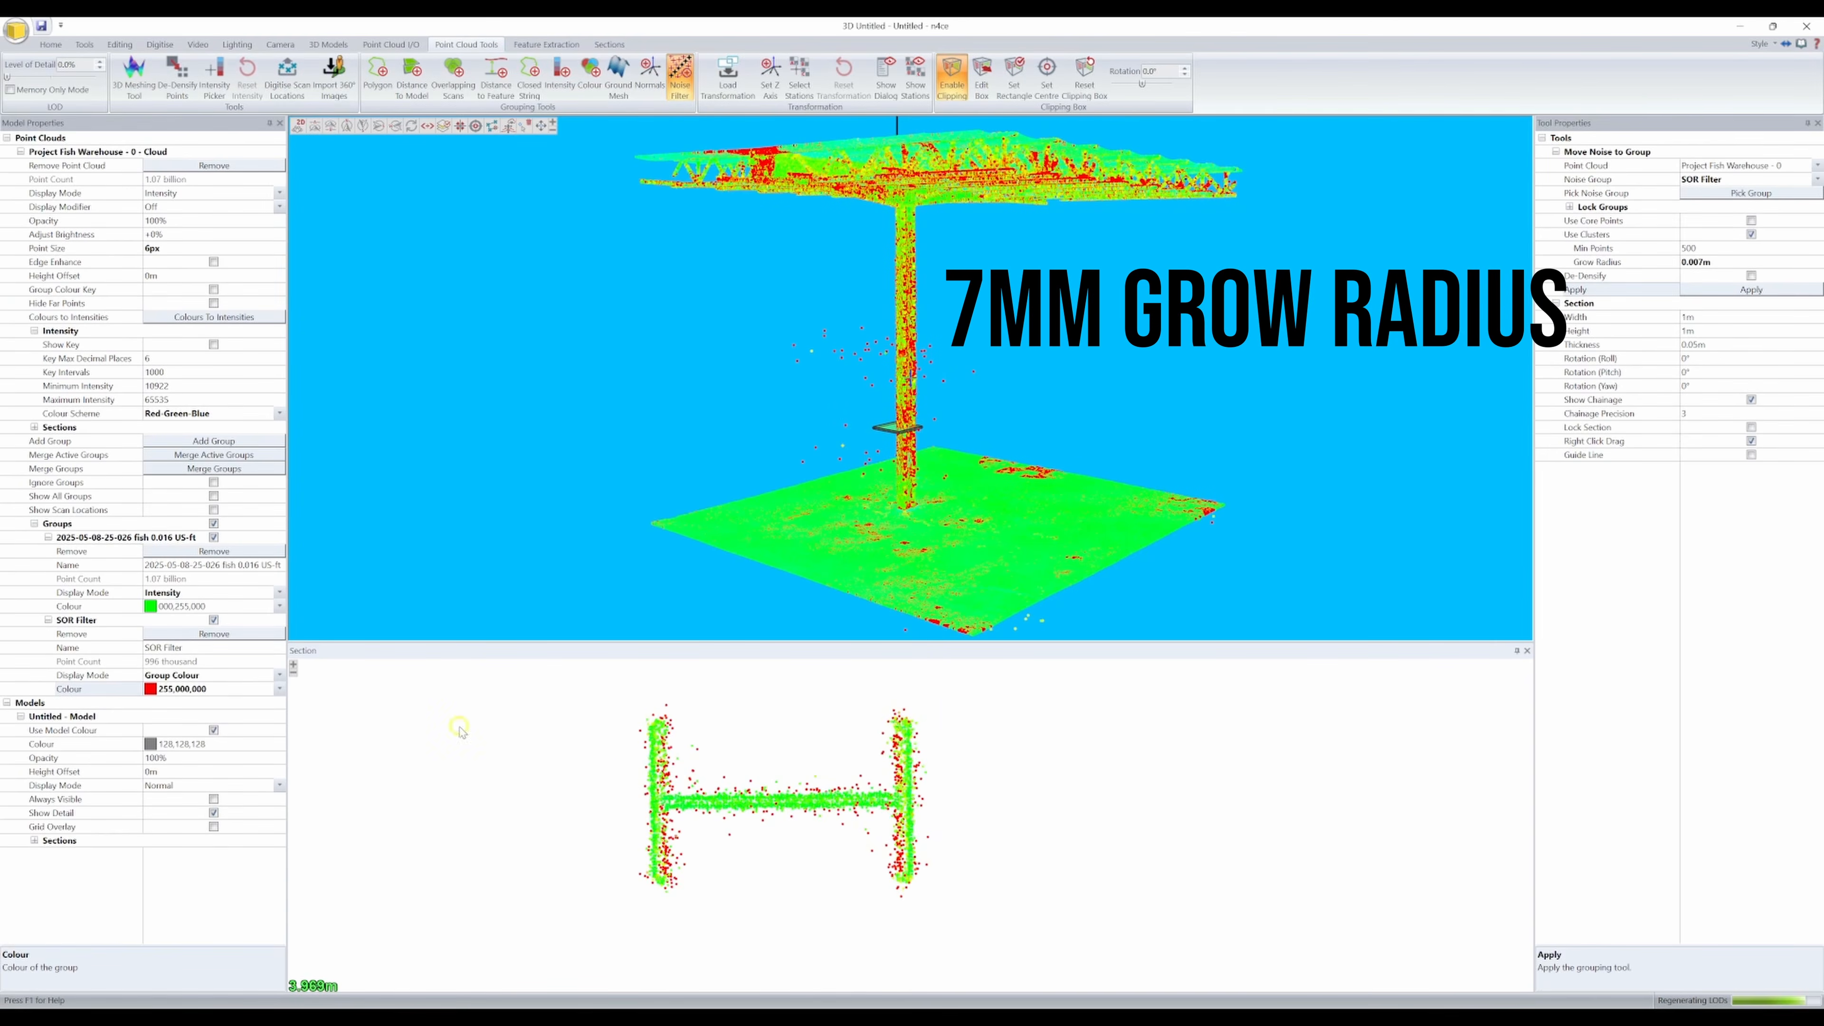
pyautogui.click(213, 620)
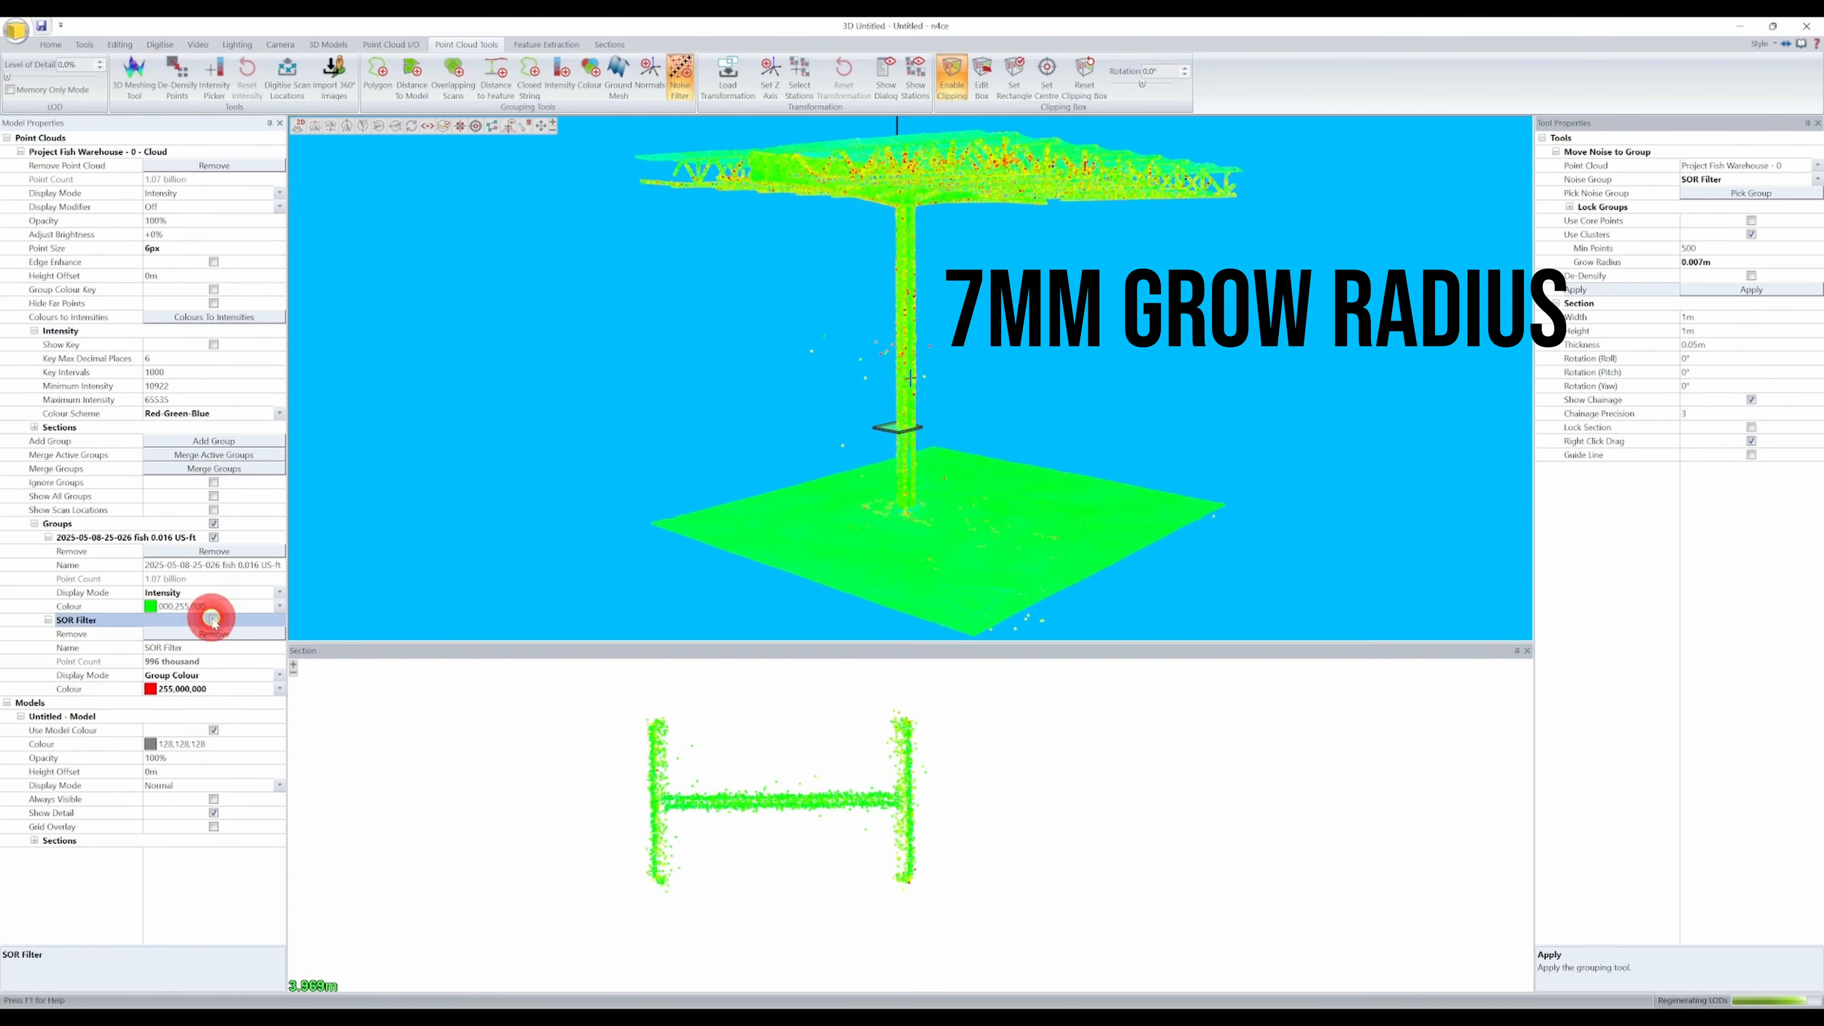
pyautogui.click(213, 619)
pyautogui.click(622, 752)
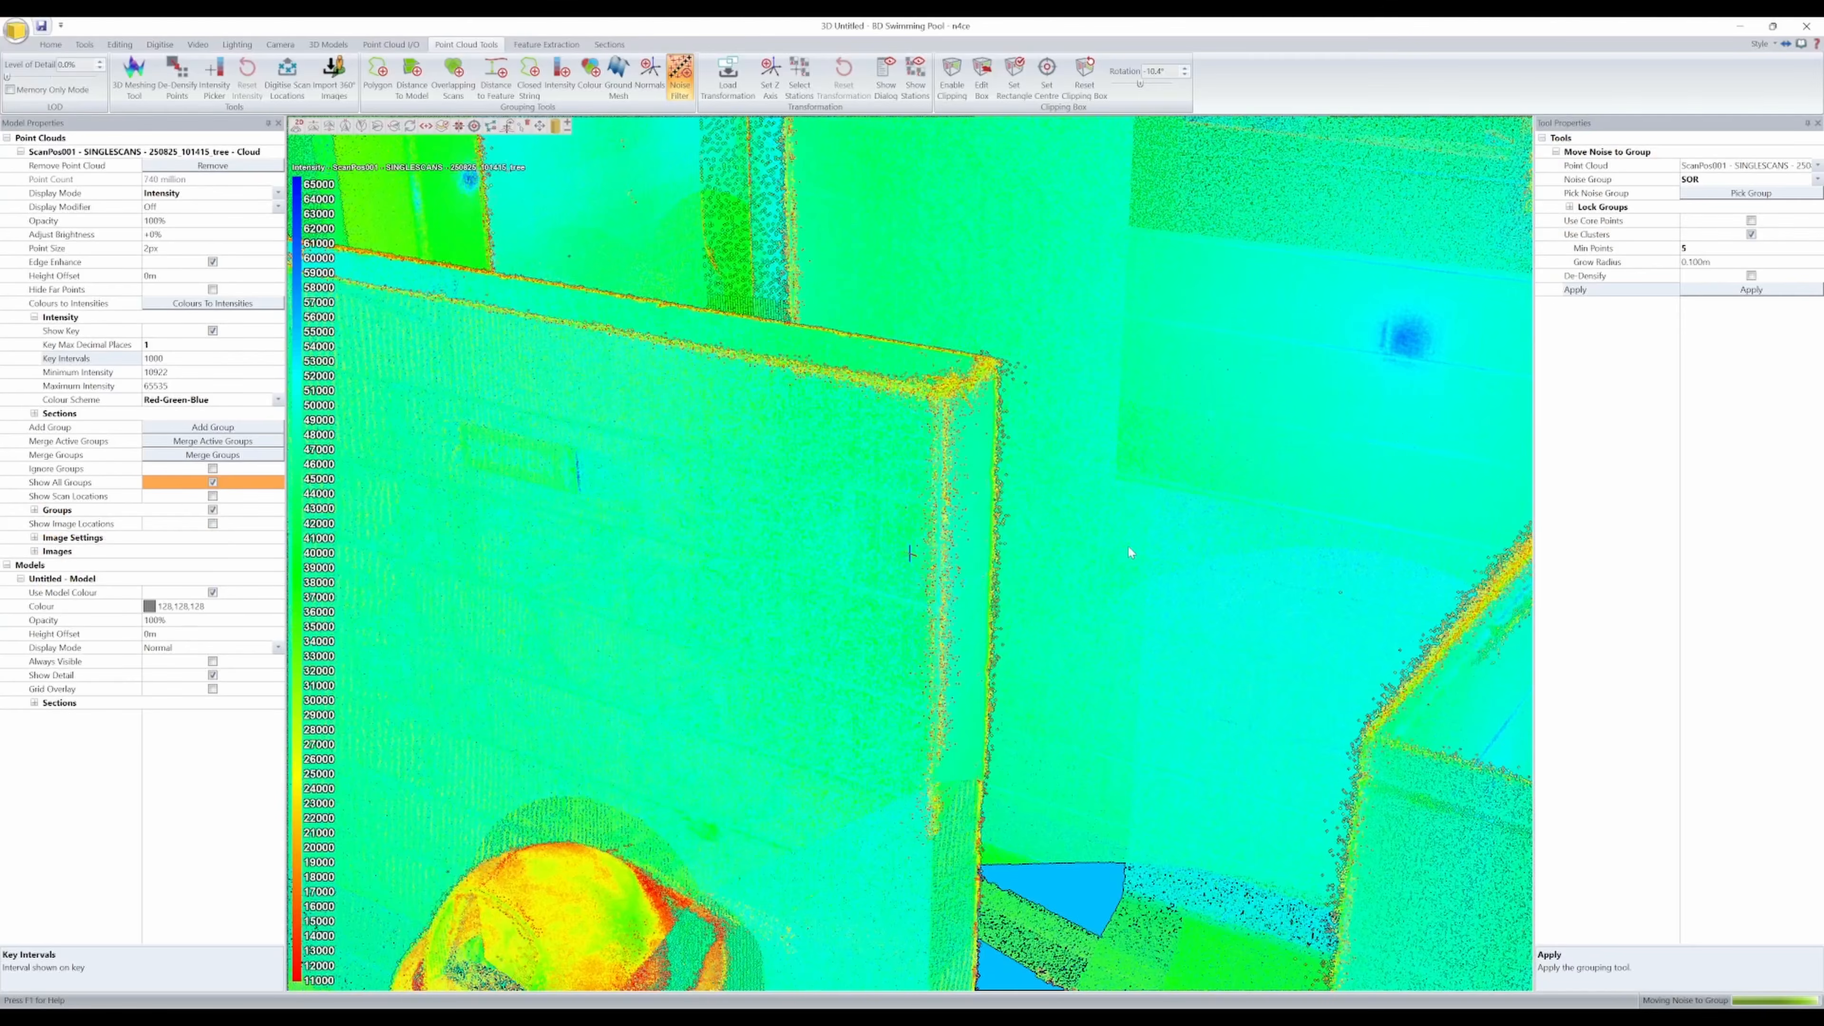
# Step: Examine the intensity-coloured edges in the swimming pool cloud and on the warehouse column and roof trusses
pyautogui.moveTo(1129, 552)
pyautogui.mouseDown(button='middle')
pyautogui.moveTo(850, 581)
pyautogui.moveTo(881, 577)
pyautogui.mouseUp(button='middle')
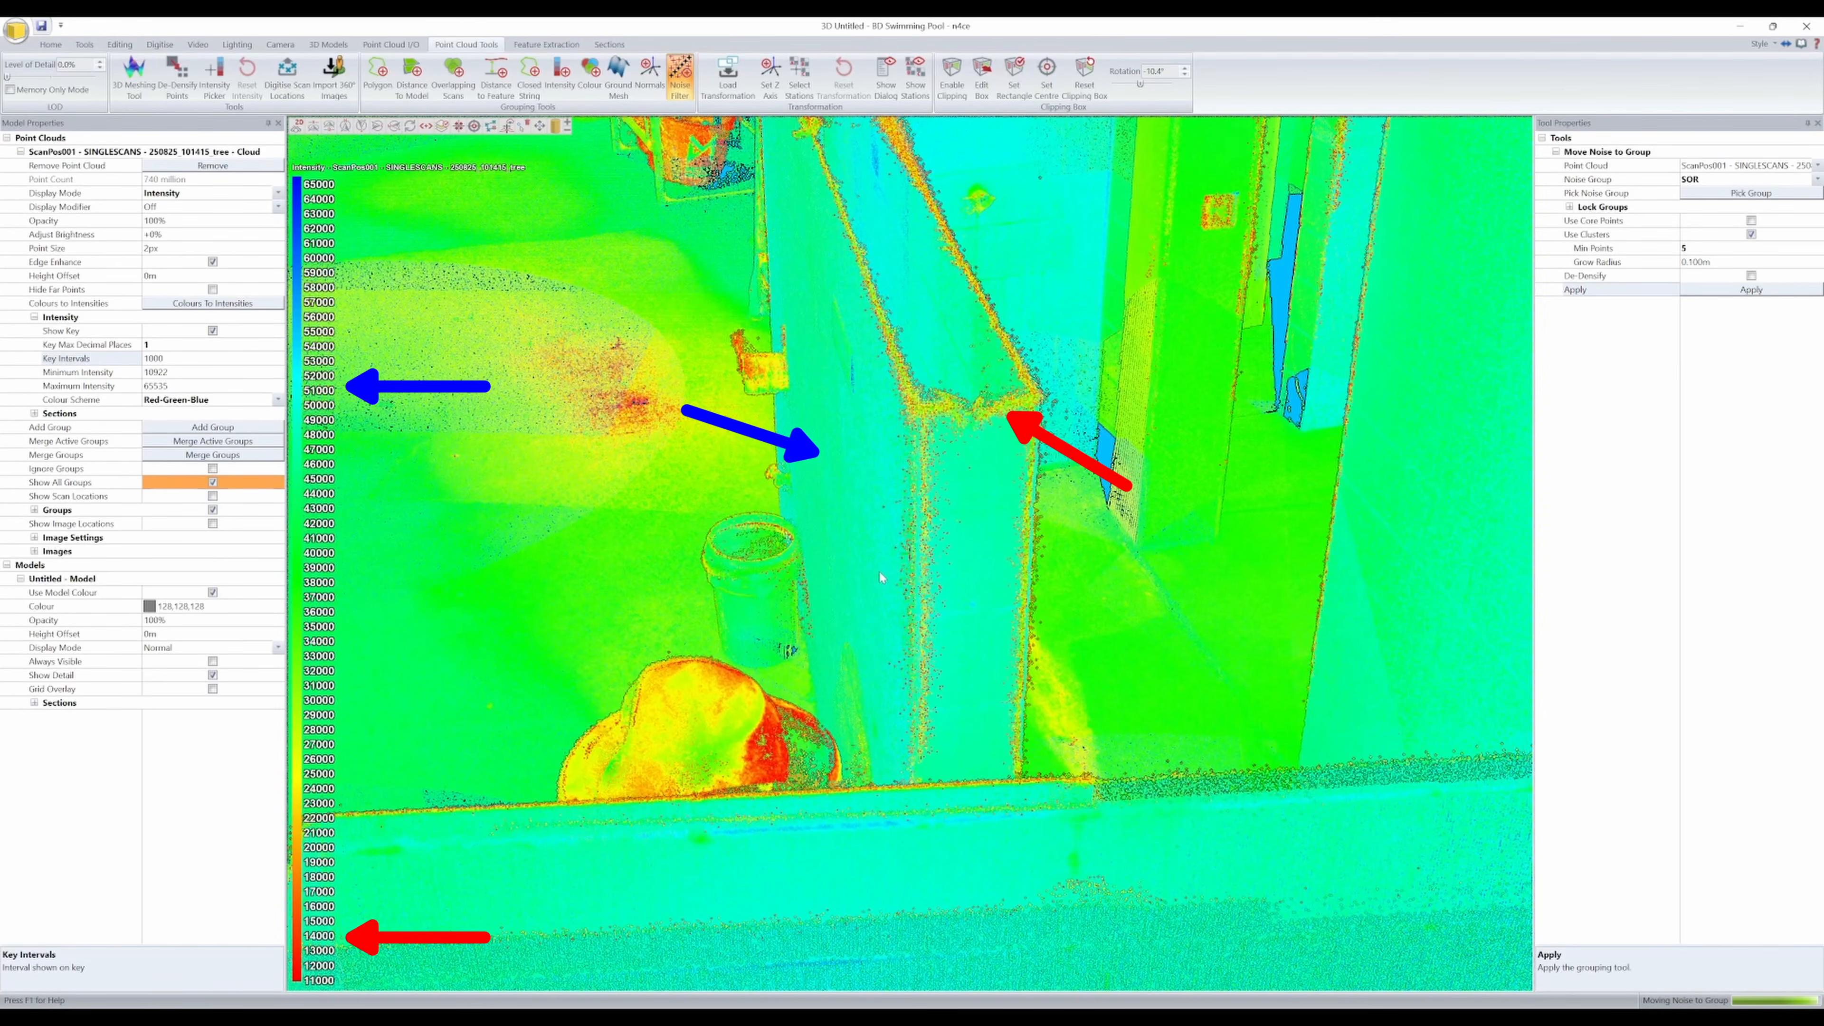
pyautogui.click(213, 290)
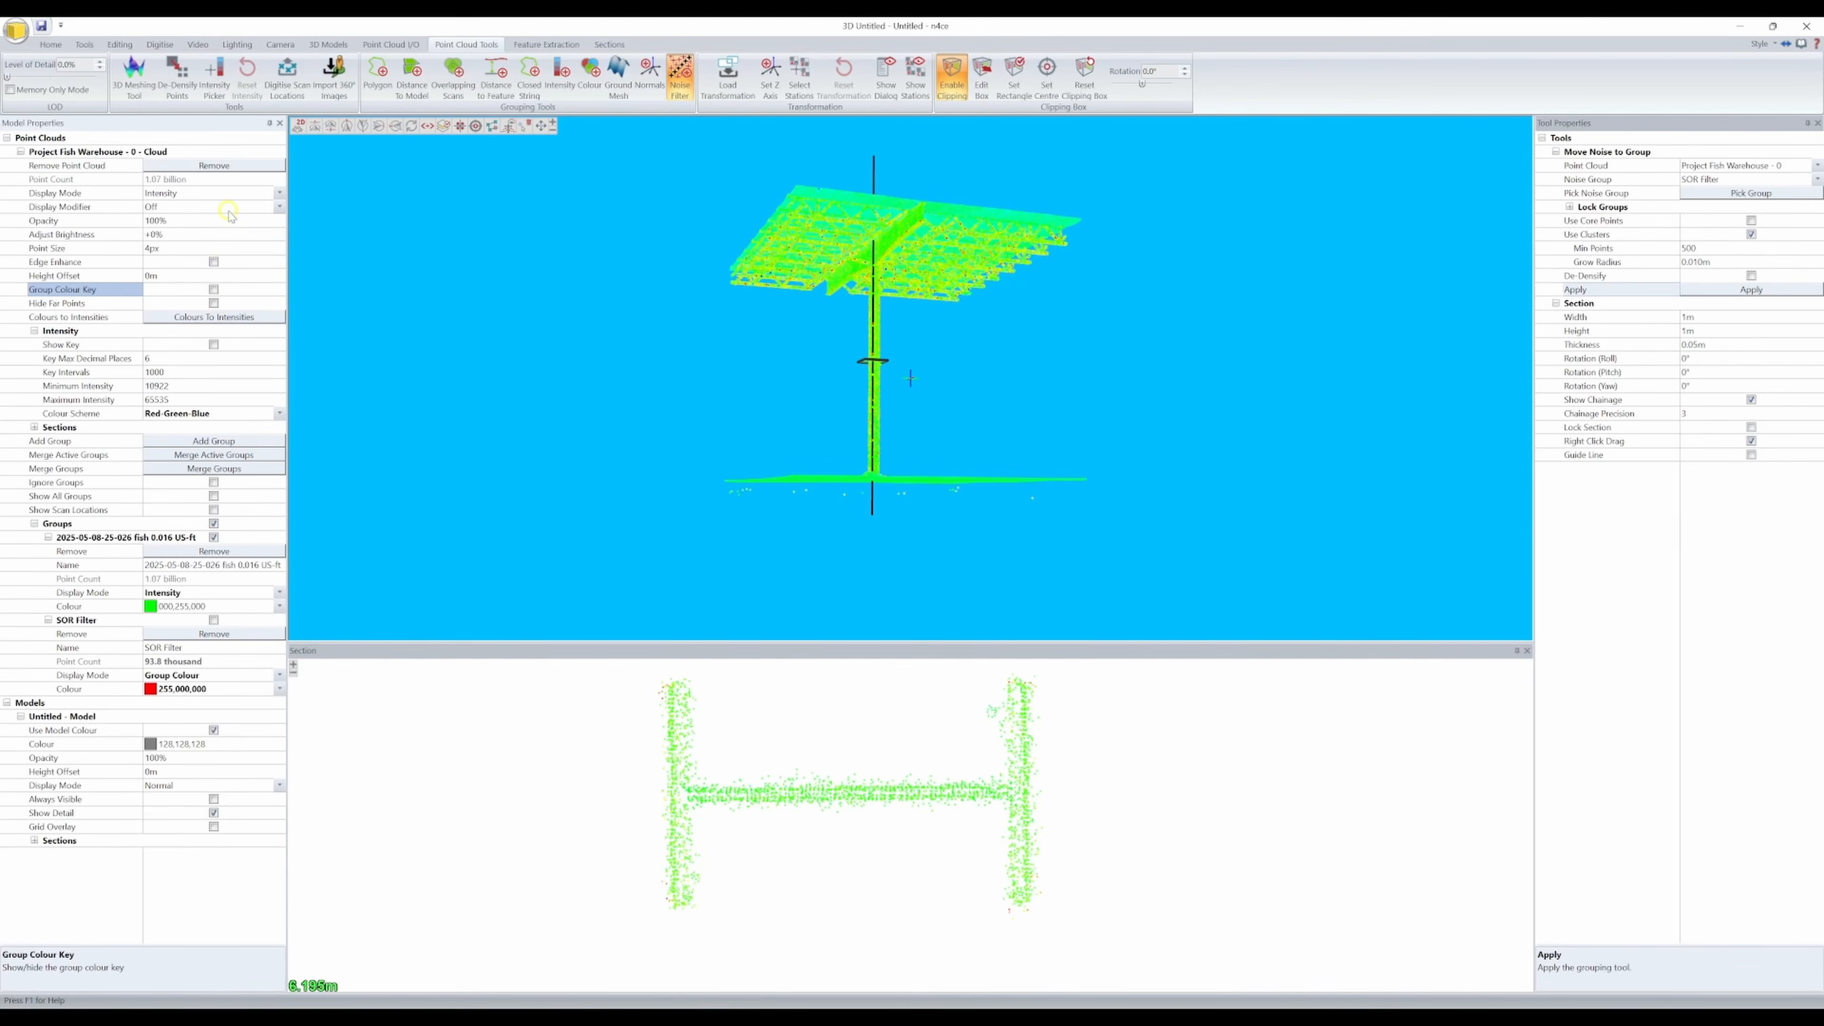
pyautogui.keyDown('ctrl'); pyautogui.click(885, 255); pyautogui.keyUp('ctrl')
pyautogui.scroll(6, 932, 384)
pyautogui.moveTo(925, 403); pyautogui.dragTo(876, 433, button='middle')
pyautogui.moveTo(933, 497); pyautogui.dragTo(849, 395, button='middle')
pyautogui.moveTo(829, 446); pyautogui.dragTo(853, 479, button='right')
pyautogui.moveTo(891, 394); pyautogui.dragTo(818, 419, button='middle')
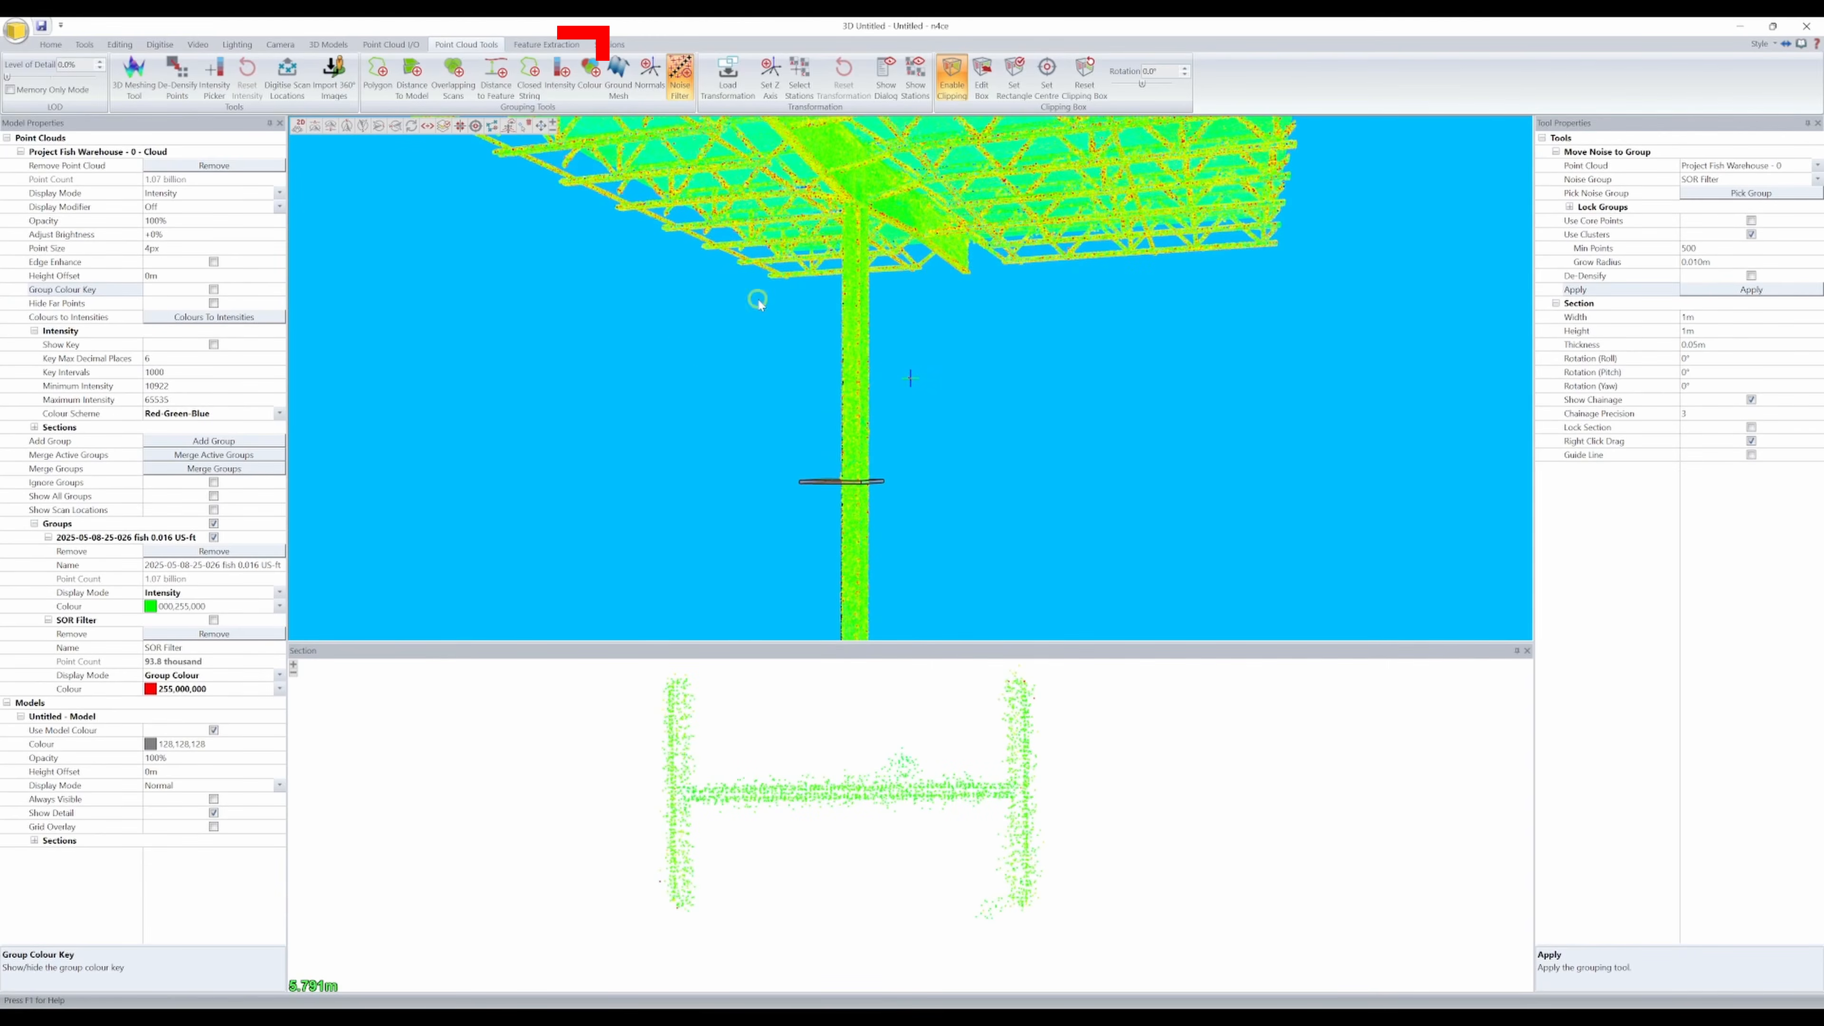
# Step: Start grouping by intensity and add a new group named Intensity Filter to the warehouse cloud
pyautogui.click(564, 95)
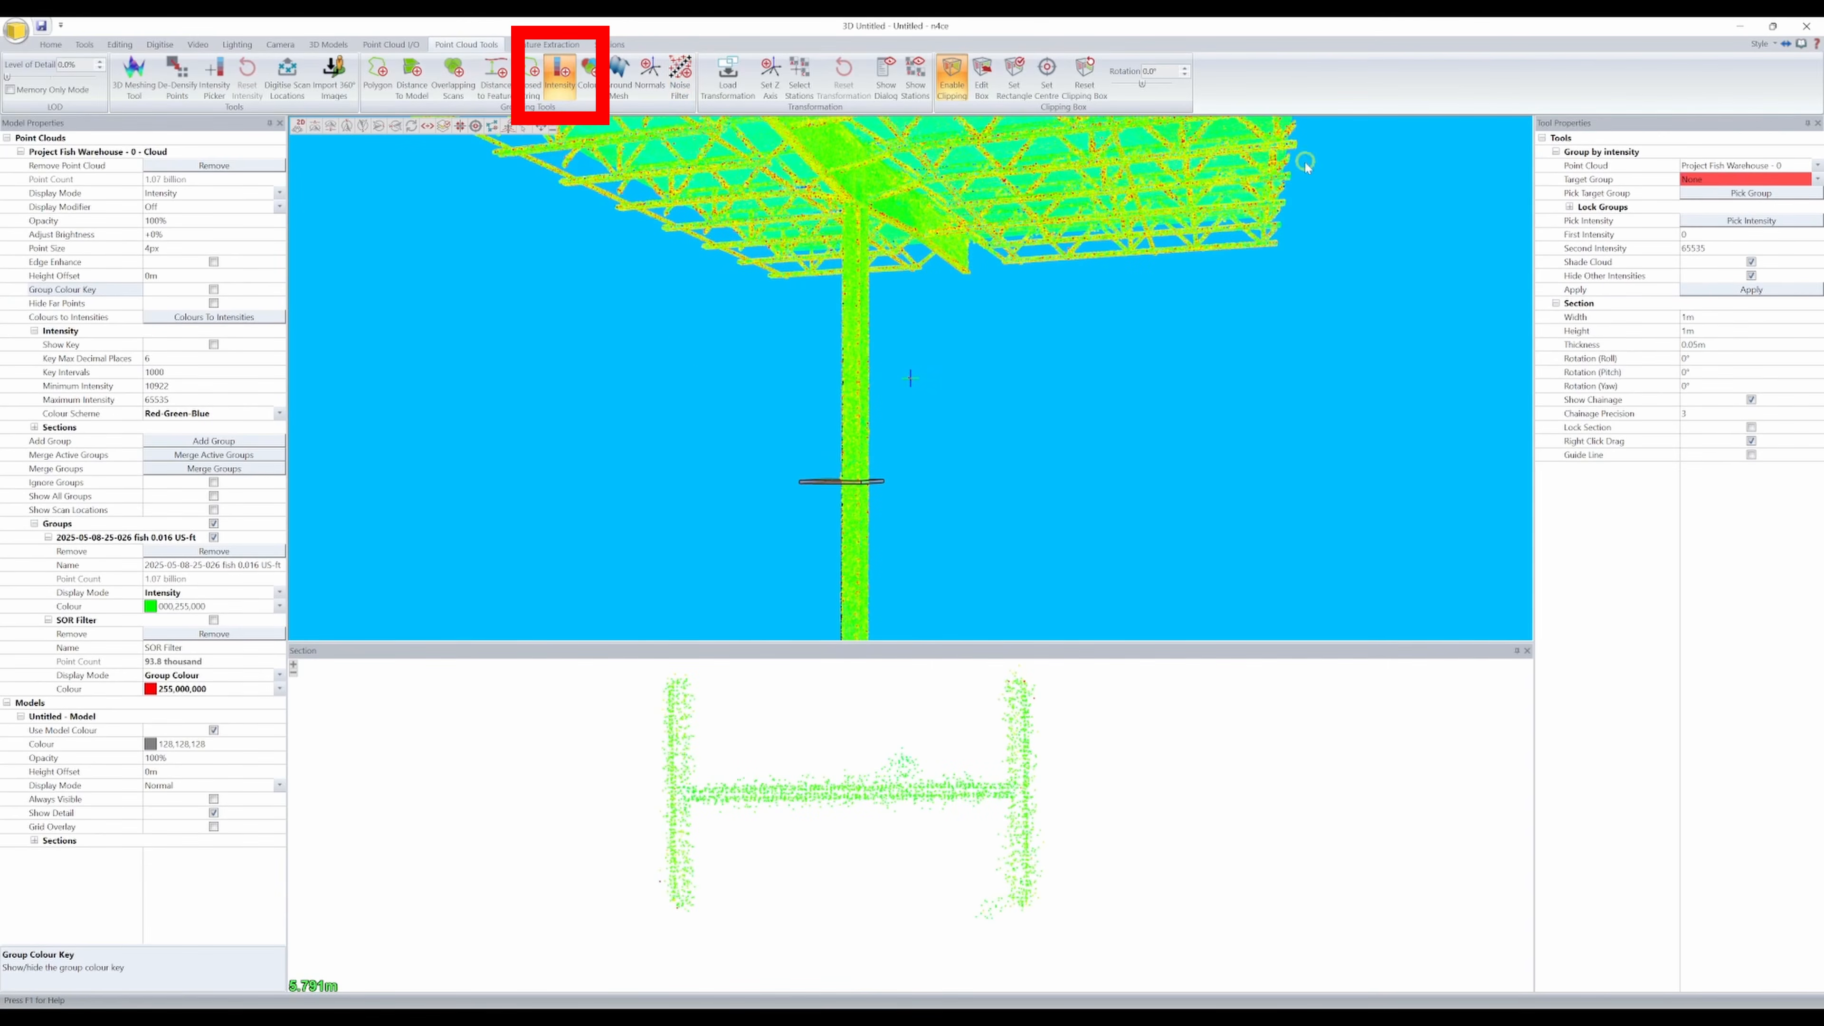
pyautogui.click(235, 442)
pyautogui.write('Intensity Filter')
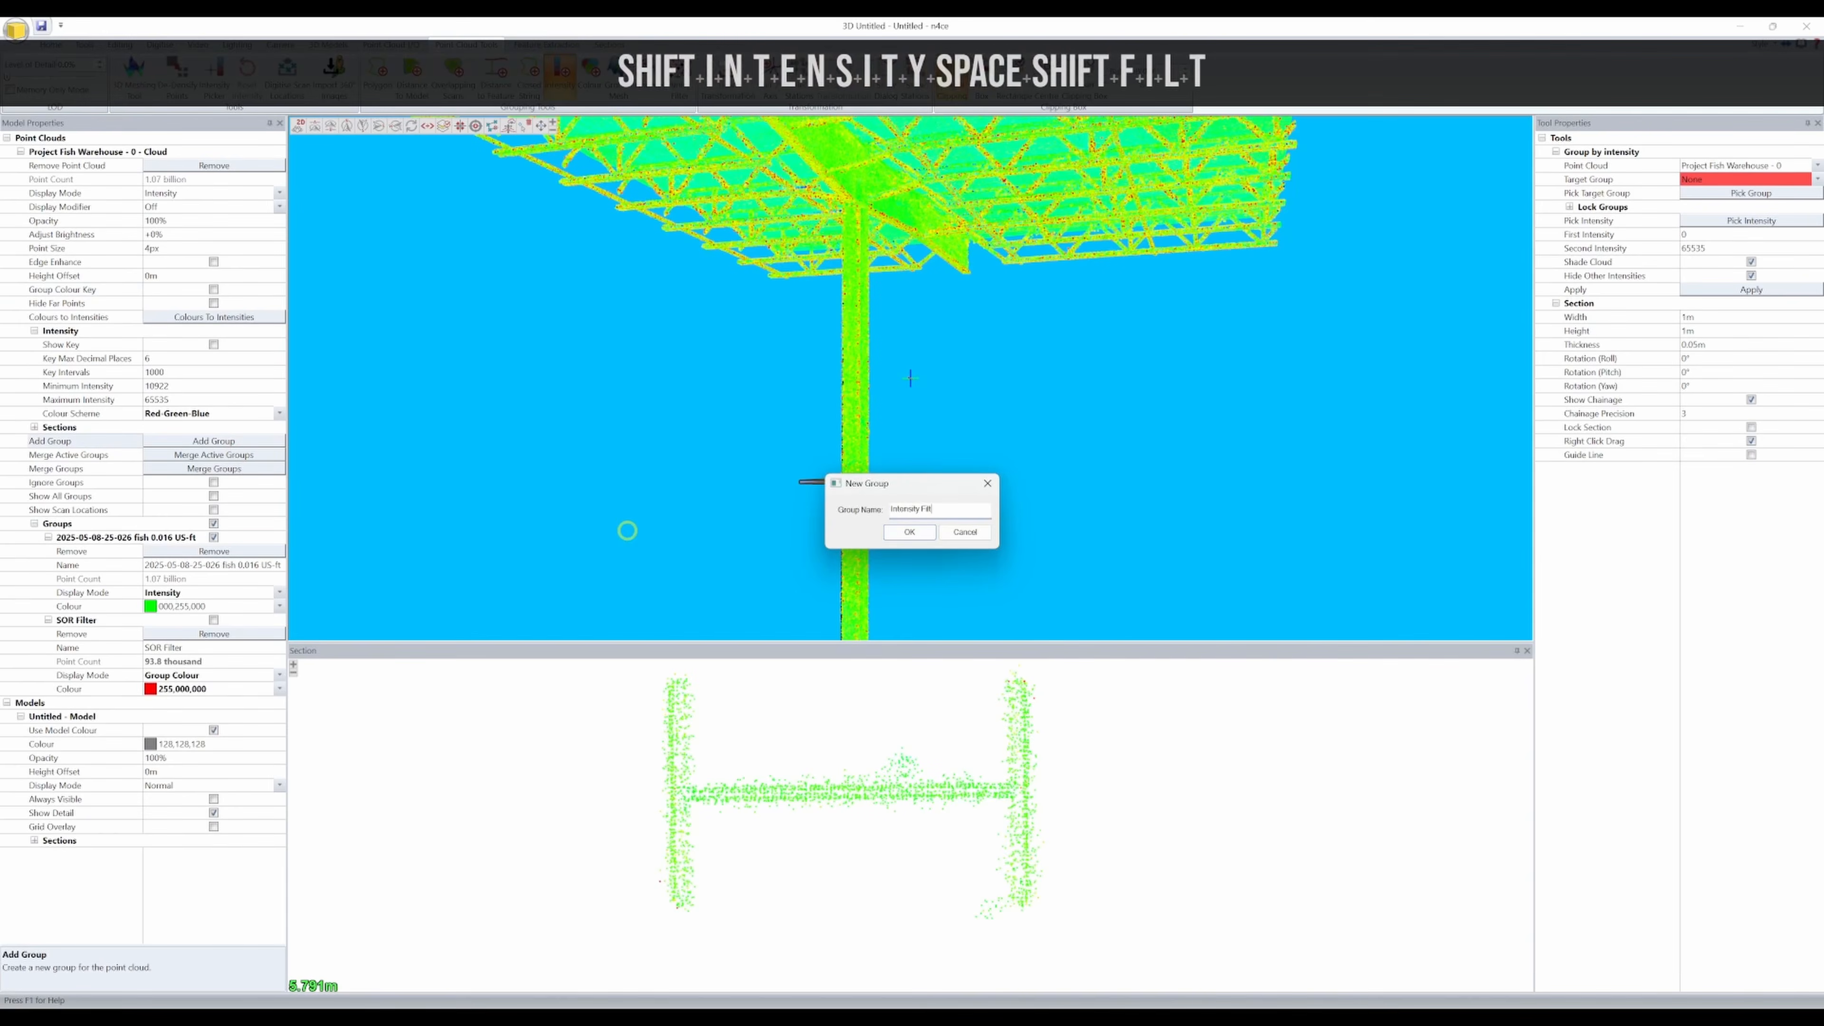
pyautogui.click(909, 532)
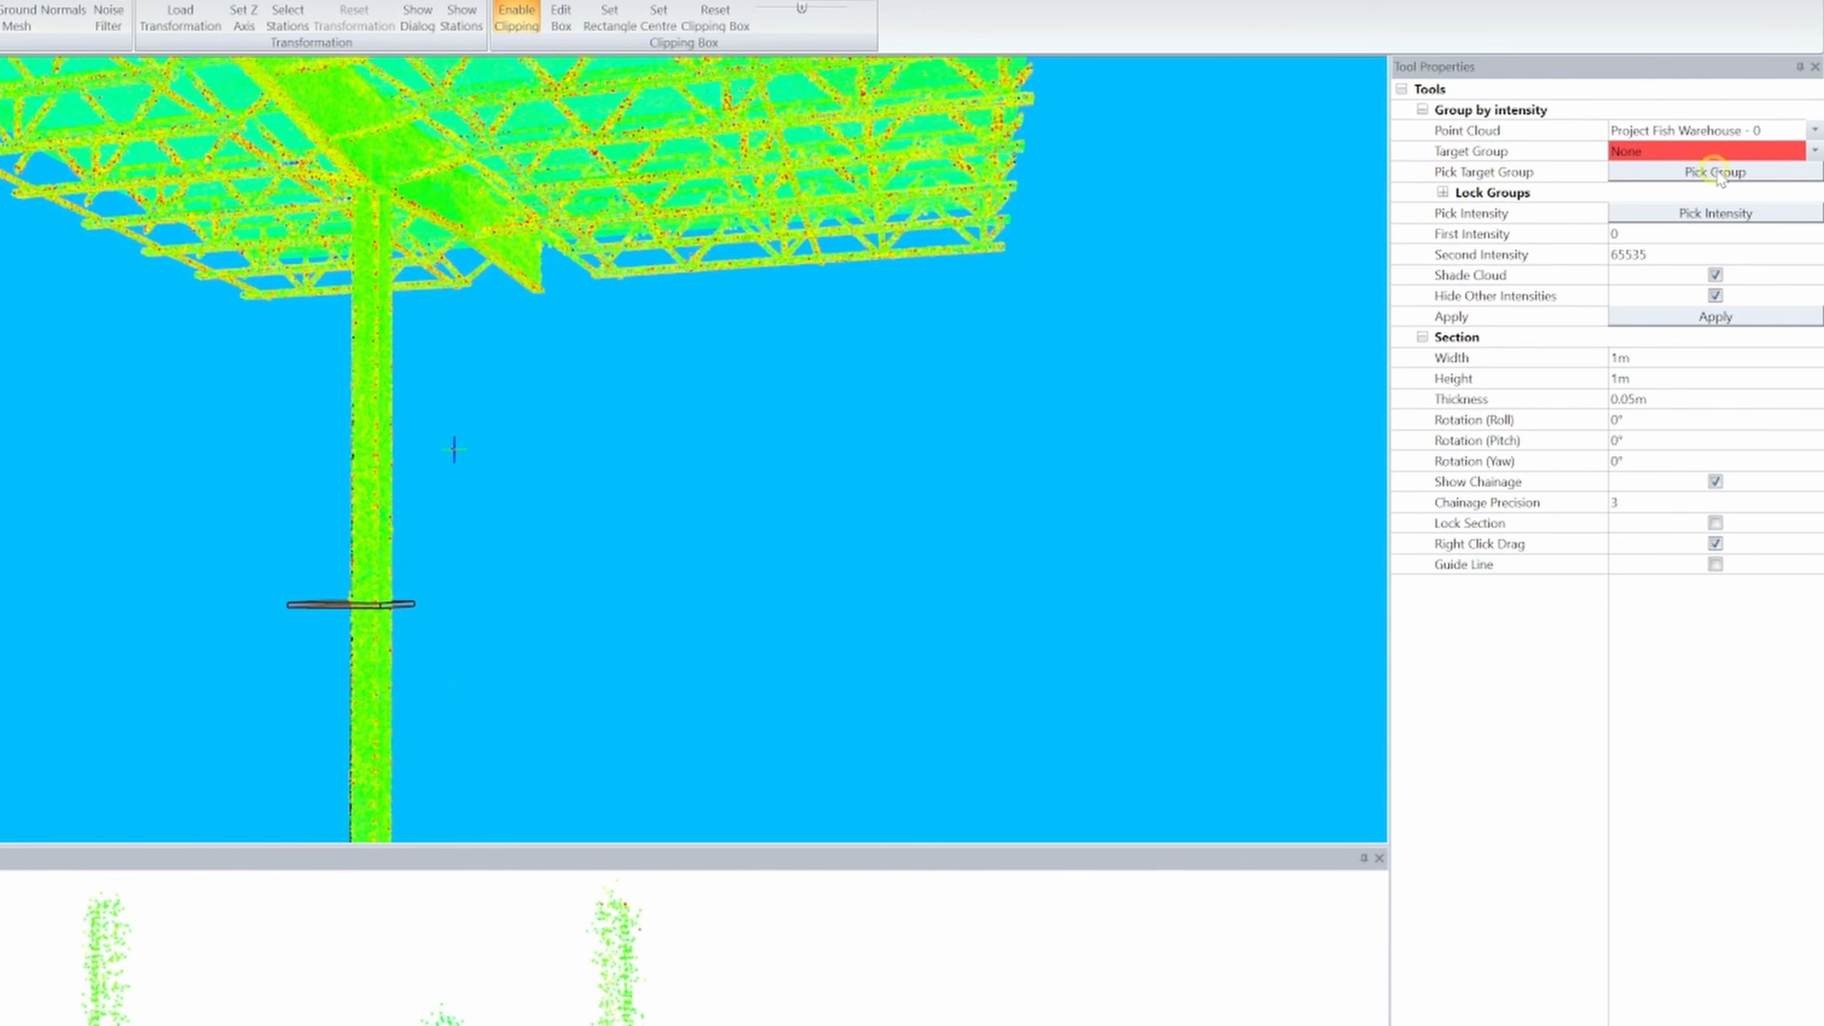
# Step: Make Intensity Filter the target group and pick a sample intensity from the column's points
pyautogui.click(1798, 152)
pyautogui.click(1708, 213)
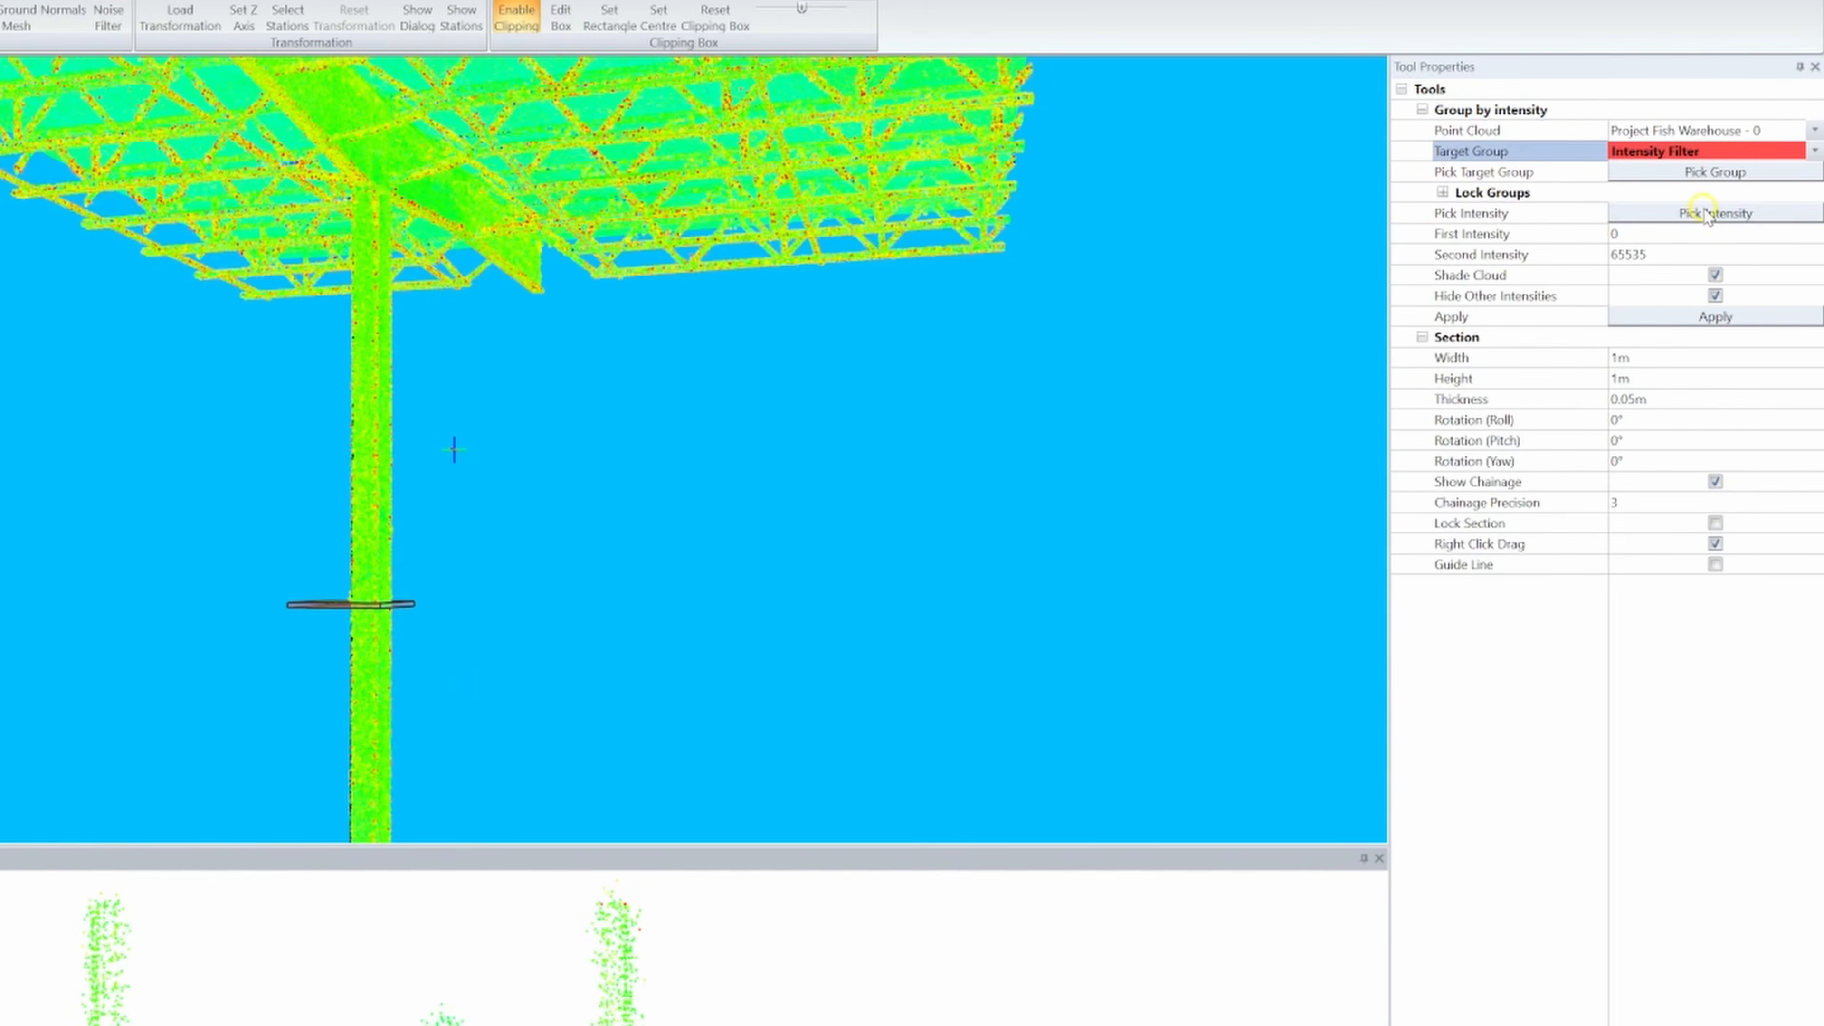
pyautogui.click(1650, 212)
pyautogui.click(370, 462)
pyautogui.scroll(2, 370, 463)
pyautogui.scroll(3, 370, 462)
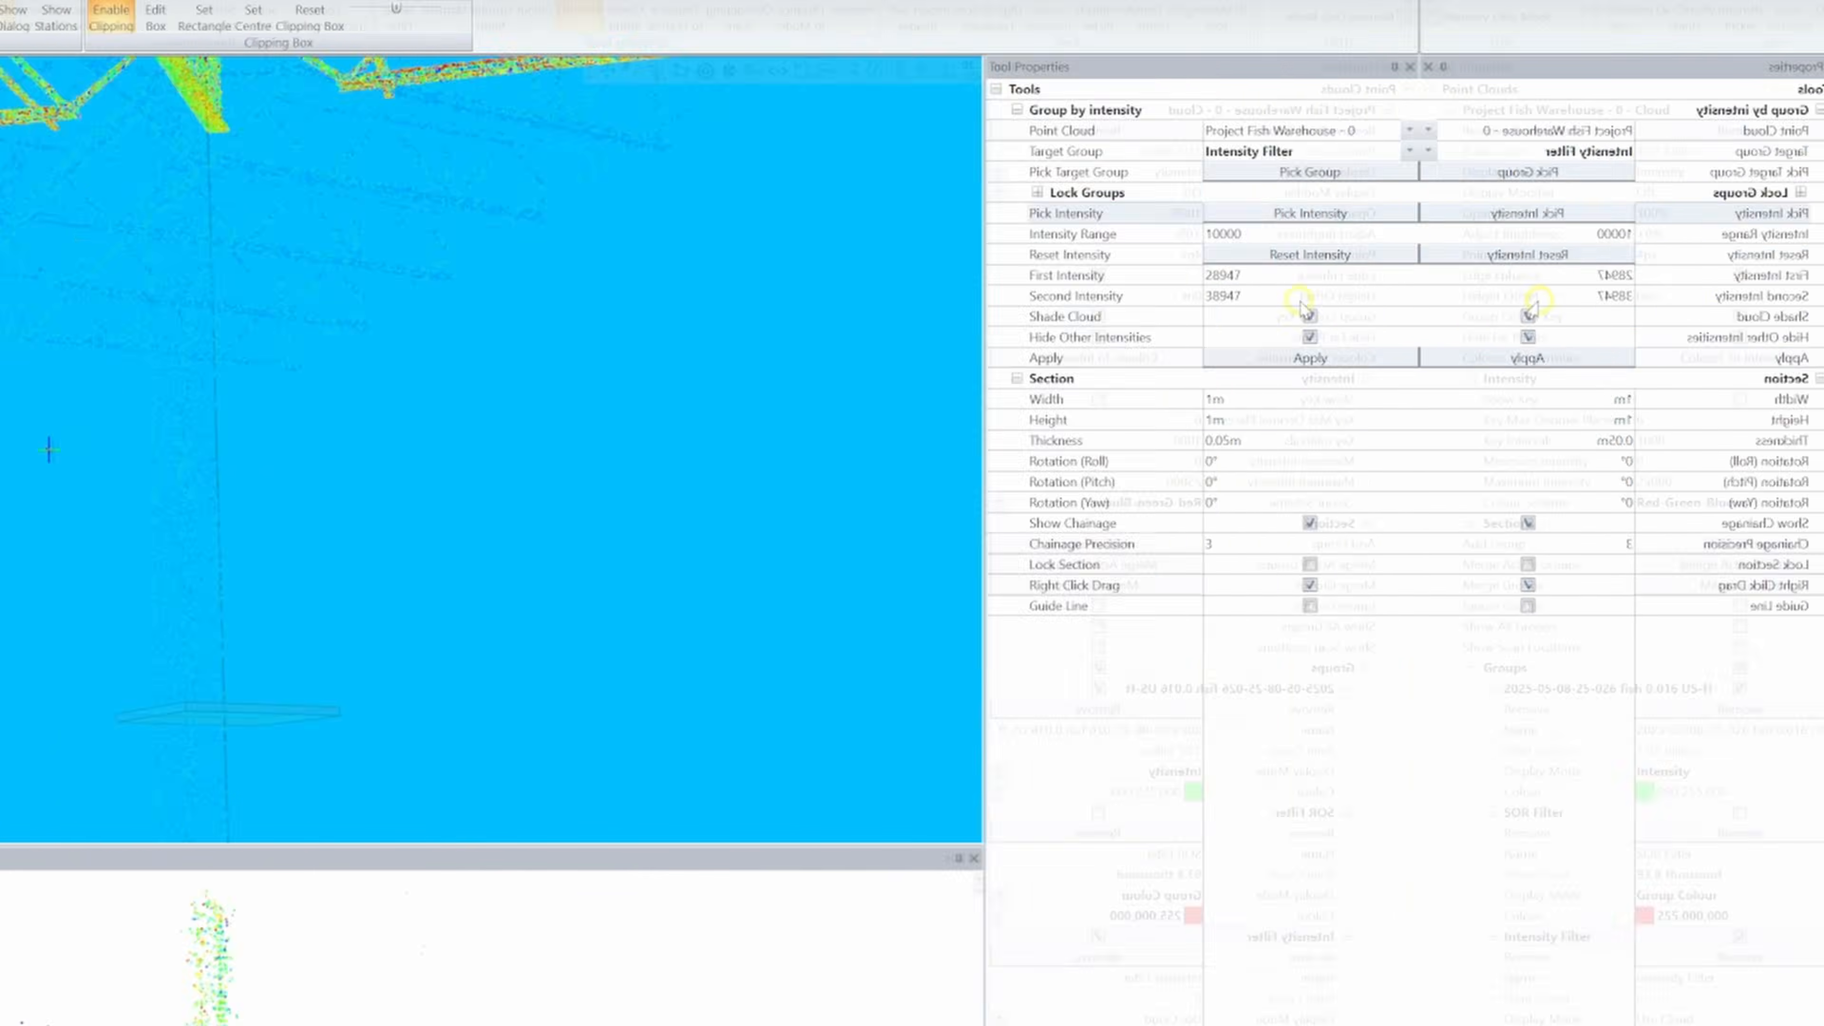
# Step: Toggle the hiding of other intensities to compare the selected intensity range with the full cloud
pyautogui.click(1716, 337)
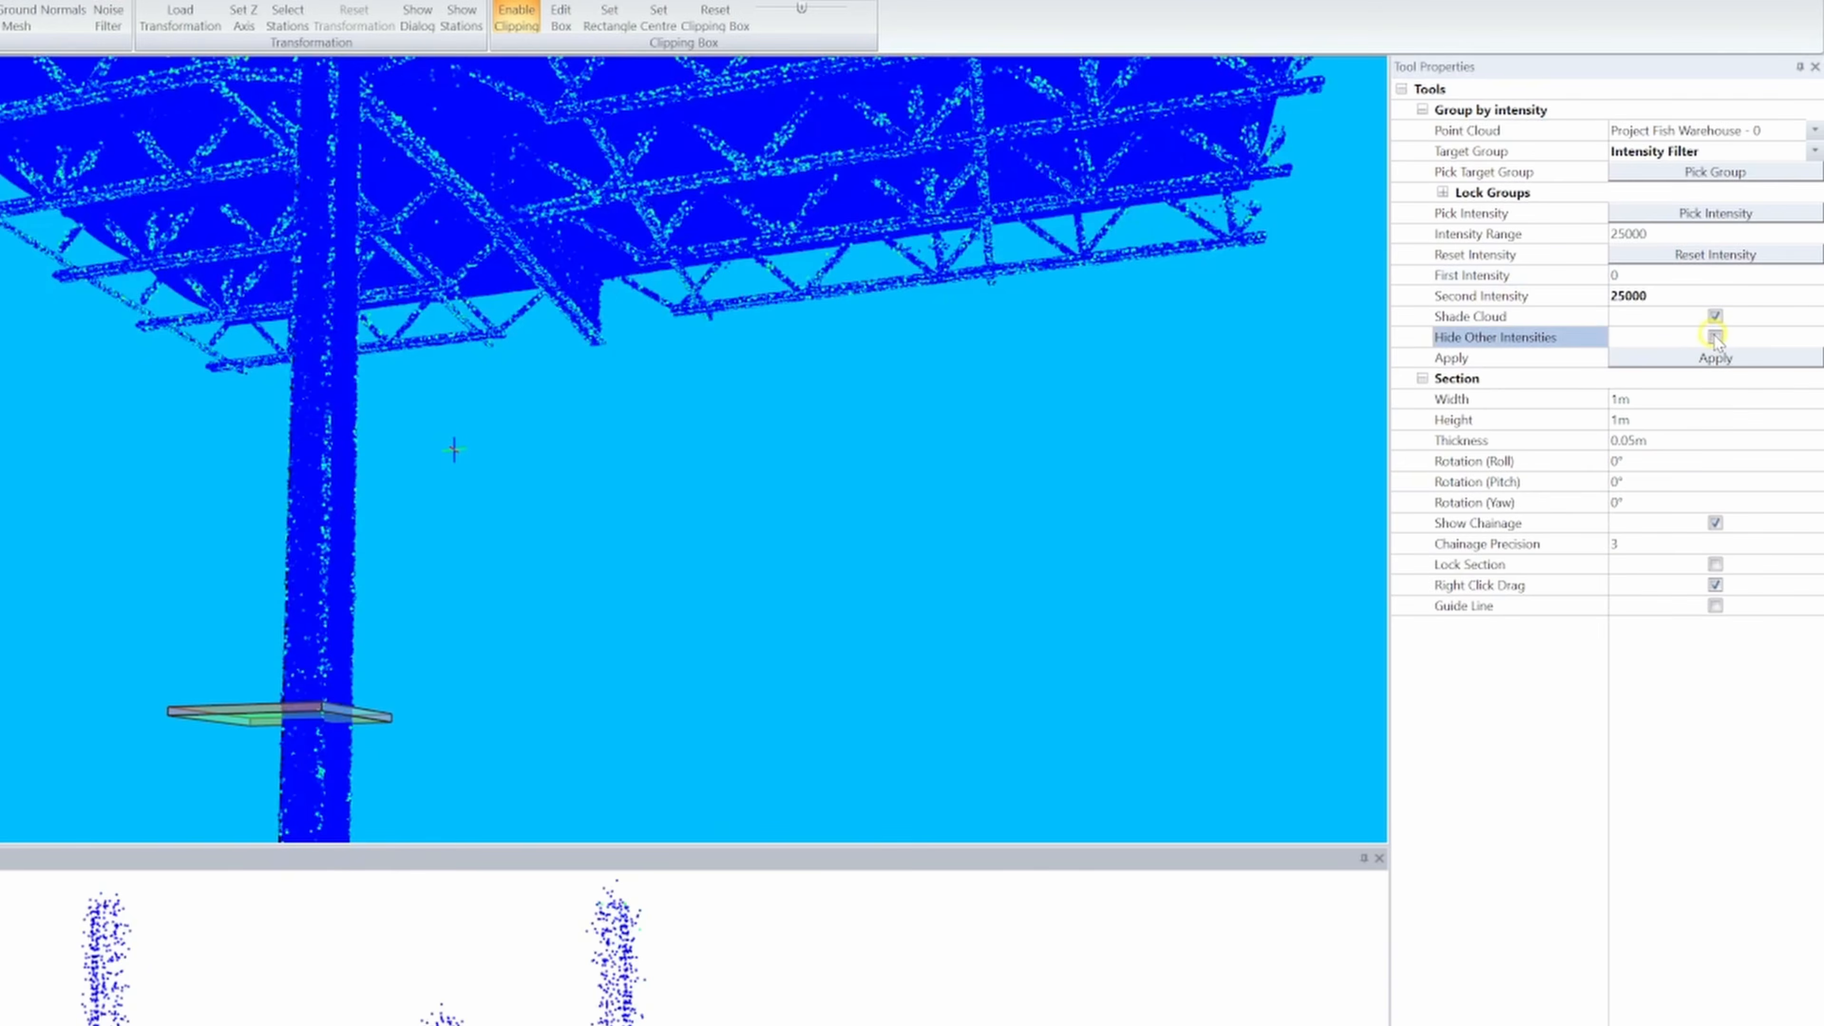
pyautogui.click(1716, 337)
pyautogui.click(1715, 337)
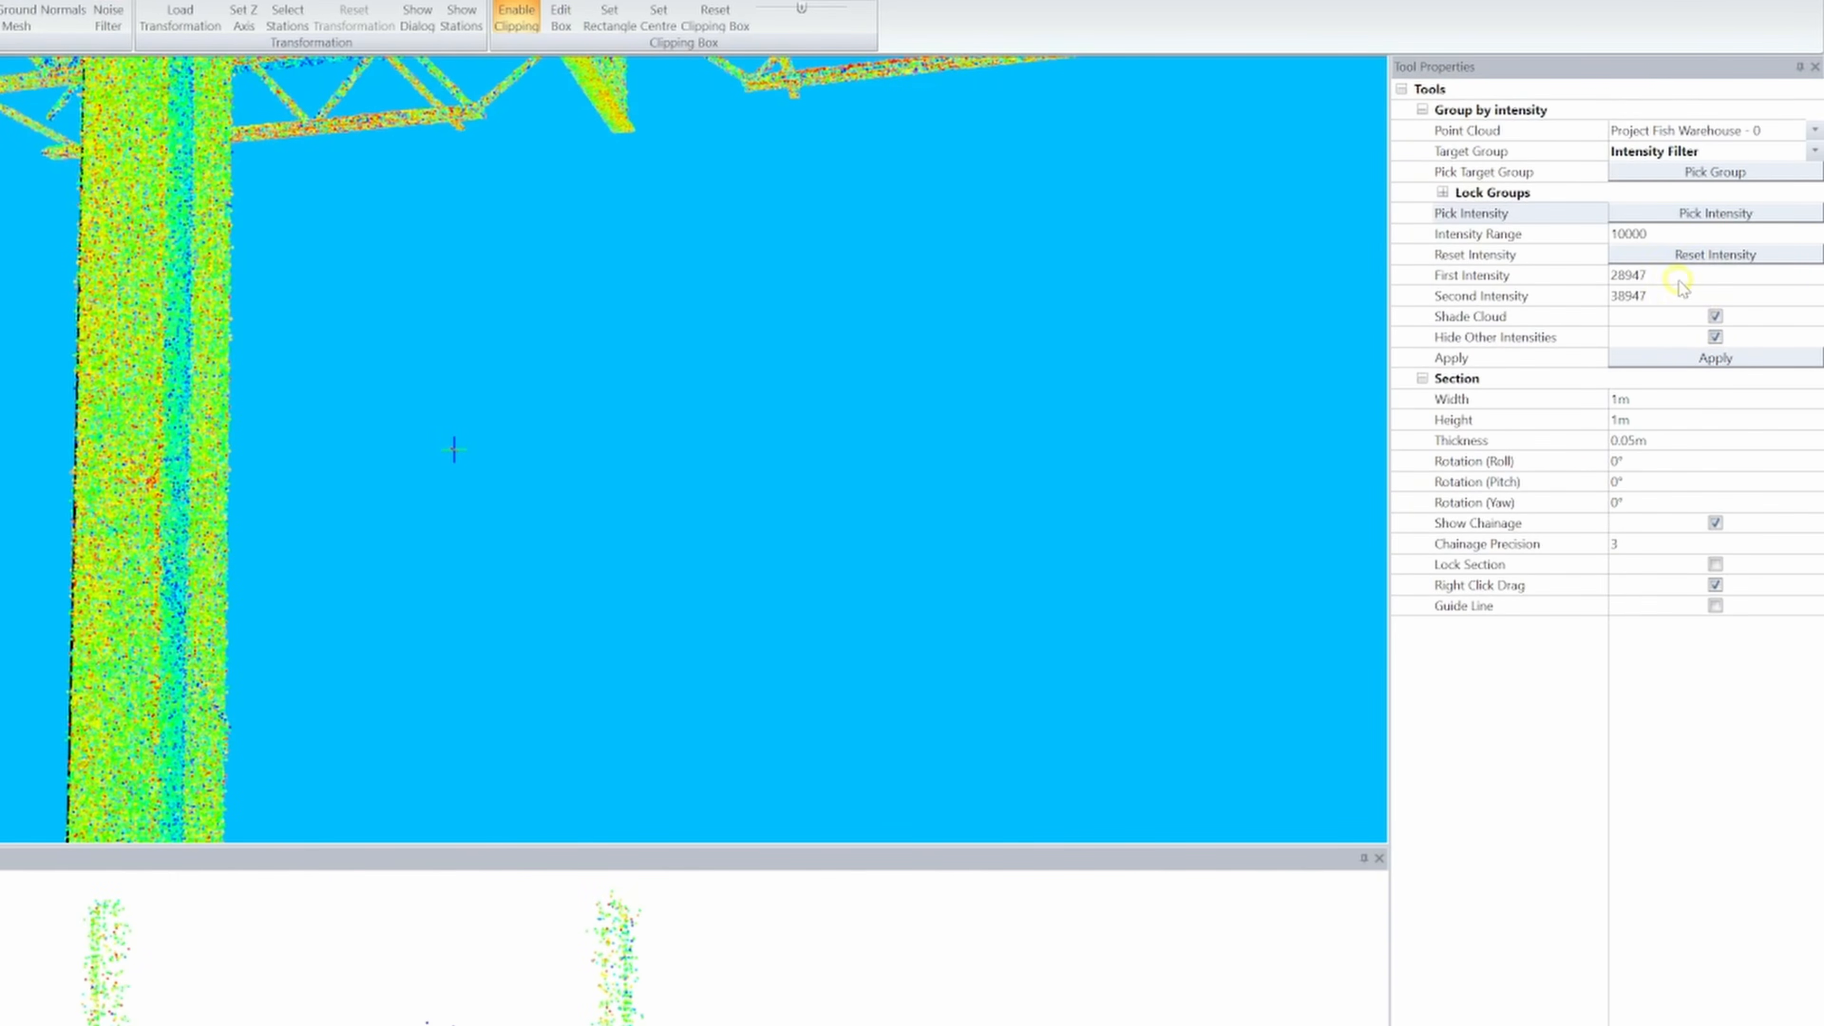
# Step: Group the points with intensities from 0 to 25000 into the Intensity Filter group, with other intensities hidden
pyautogui.click(1544, 275)
pyautogui.write('0')
pyautogui.click(1652, 295)
pyautogui.write('25')
pyautogui.click(1653, 276)
pyautogui.scroll(-4, 397, 289)
pyautogui.moveTo(397, 289); pyautogui.dragTo(460, 280, button='middle')
pyautogui.click(1692, 334)
pyautogui.moveTo(1104, 327)
pyautogui.mouseDown(button='middle')
pyautogui.moveTo(1090, 361)
pyautogui.moveTo(1102, 325)
pyautogui.mouseUp(button='middle')
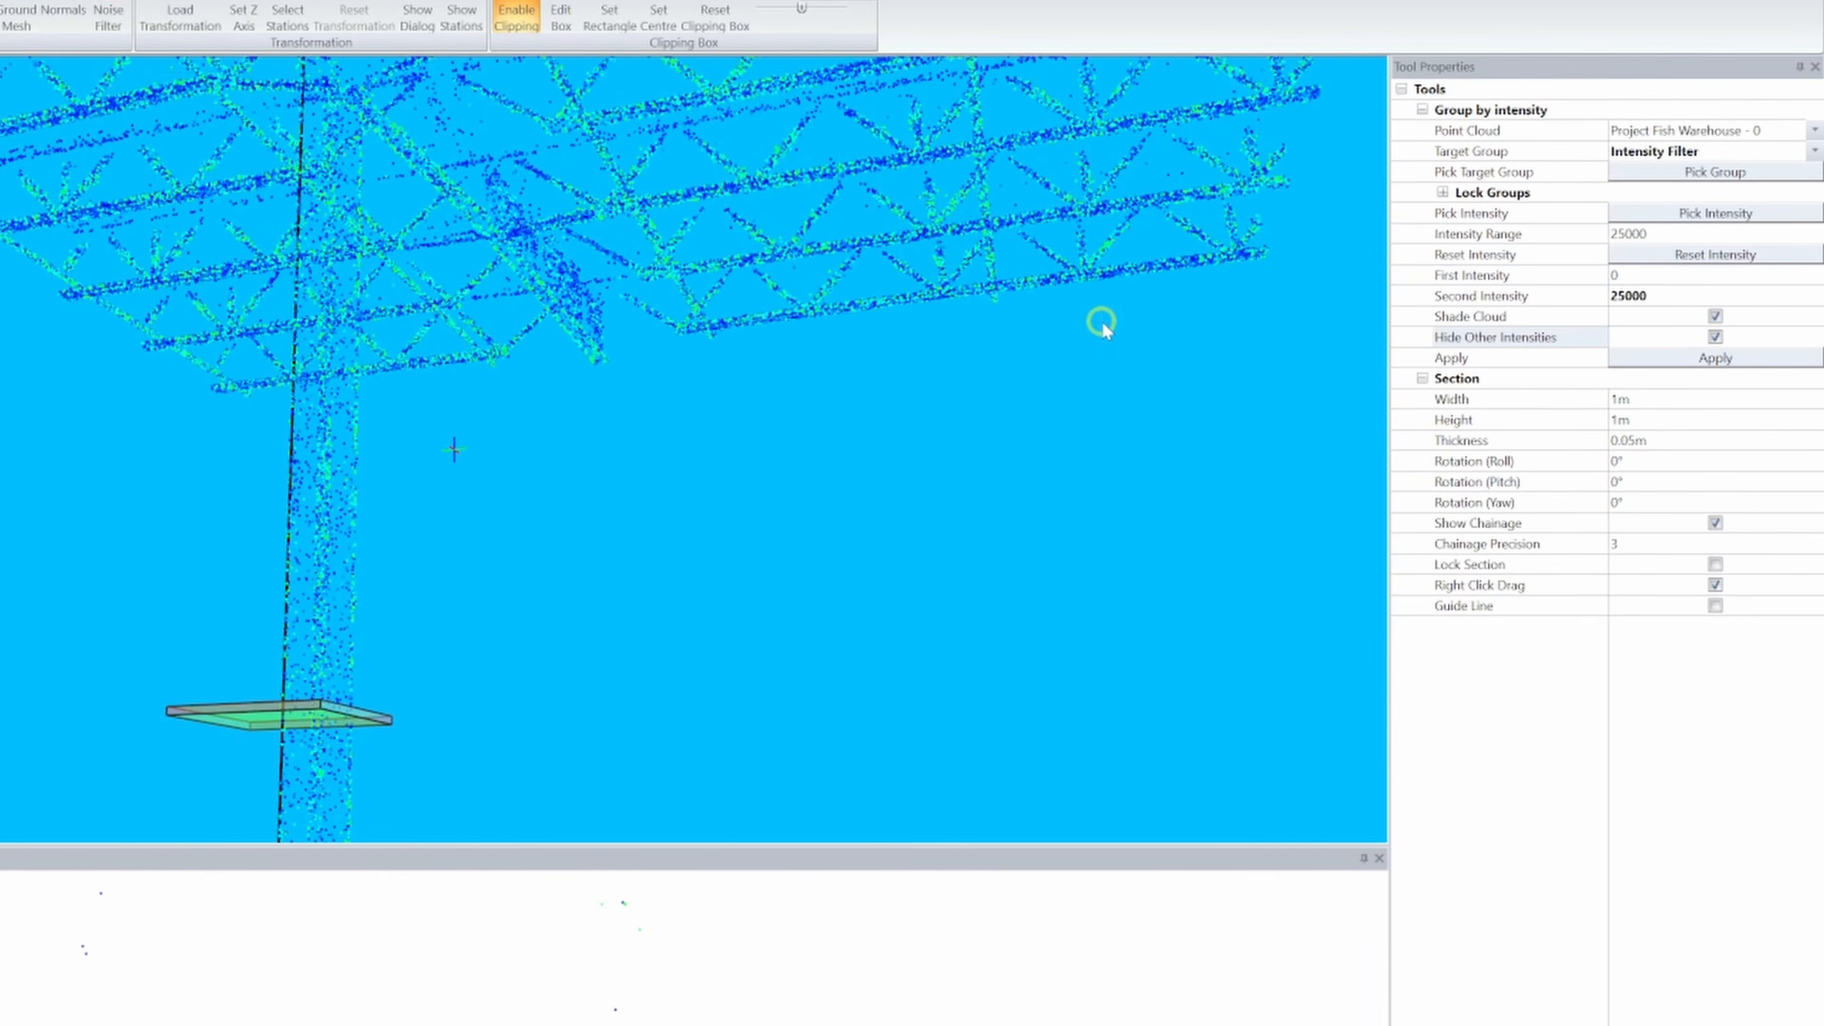
pyautogui.click(1713, 360)
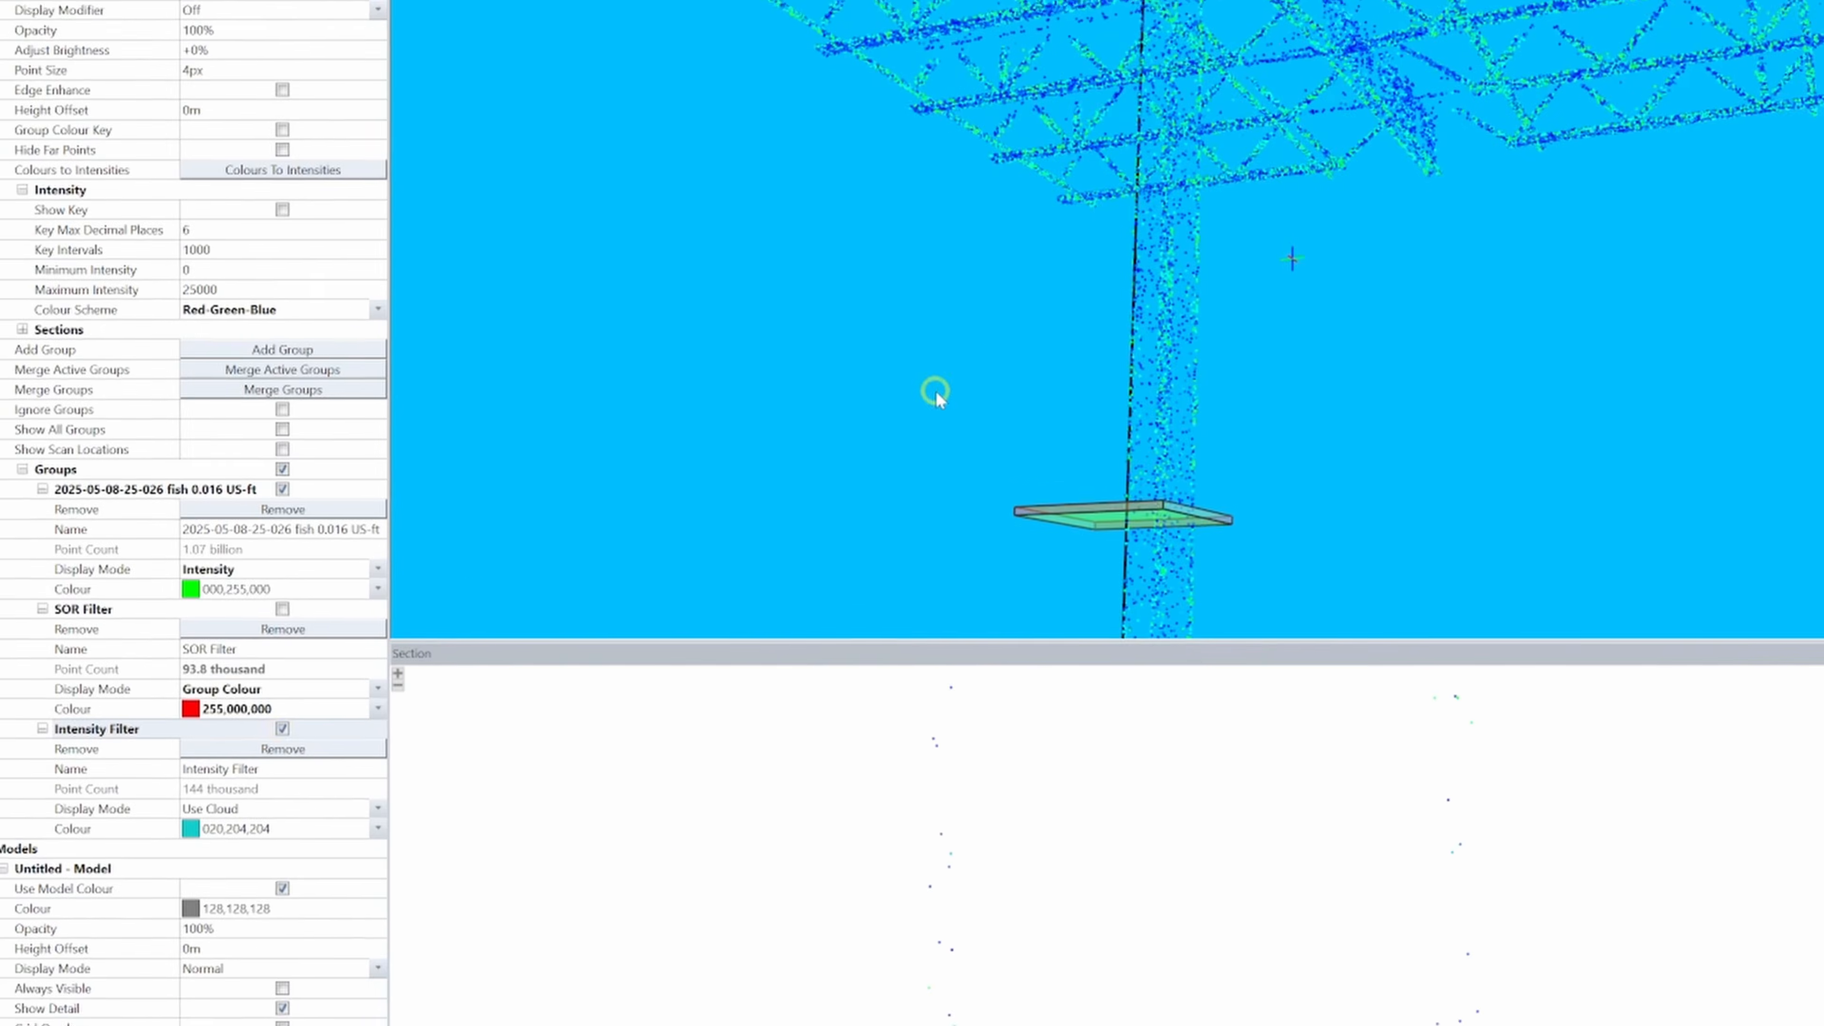
# Step: Display the Intensity Filter group by group colour and choose a different colour for it
pyautogui.click(389, 814)
pyautogui.click(230, 881)
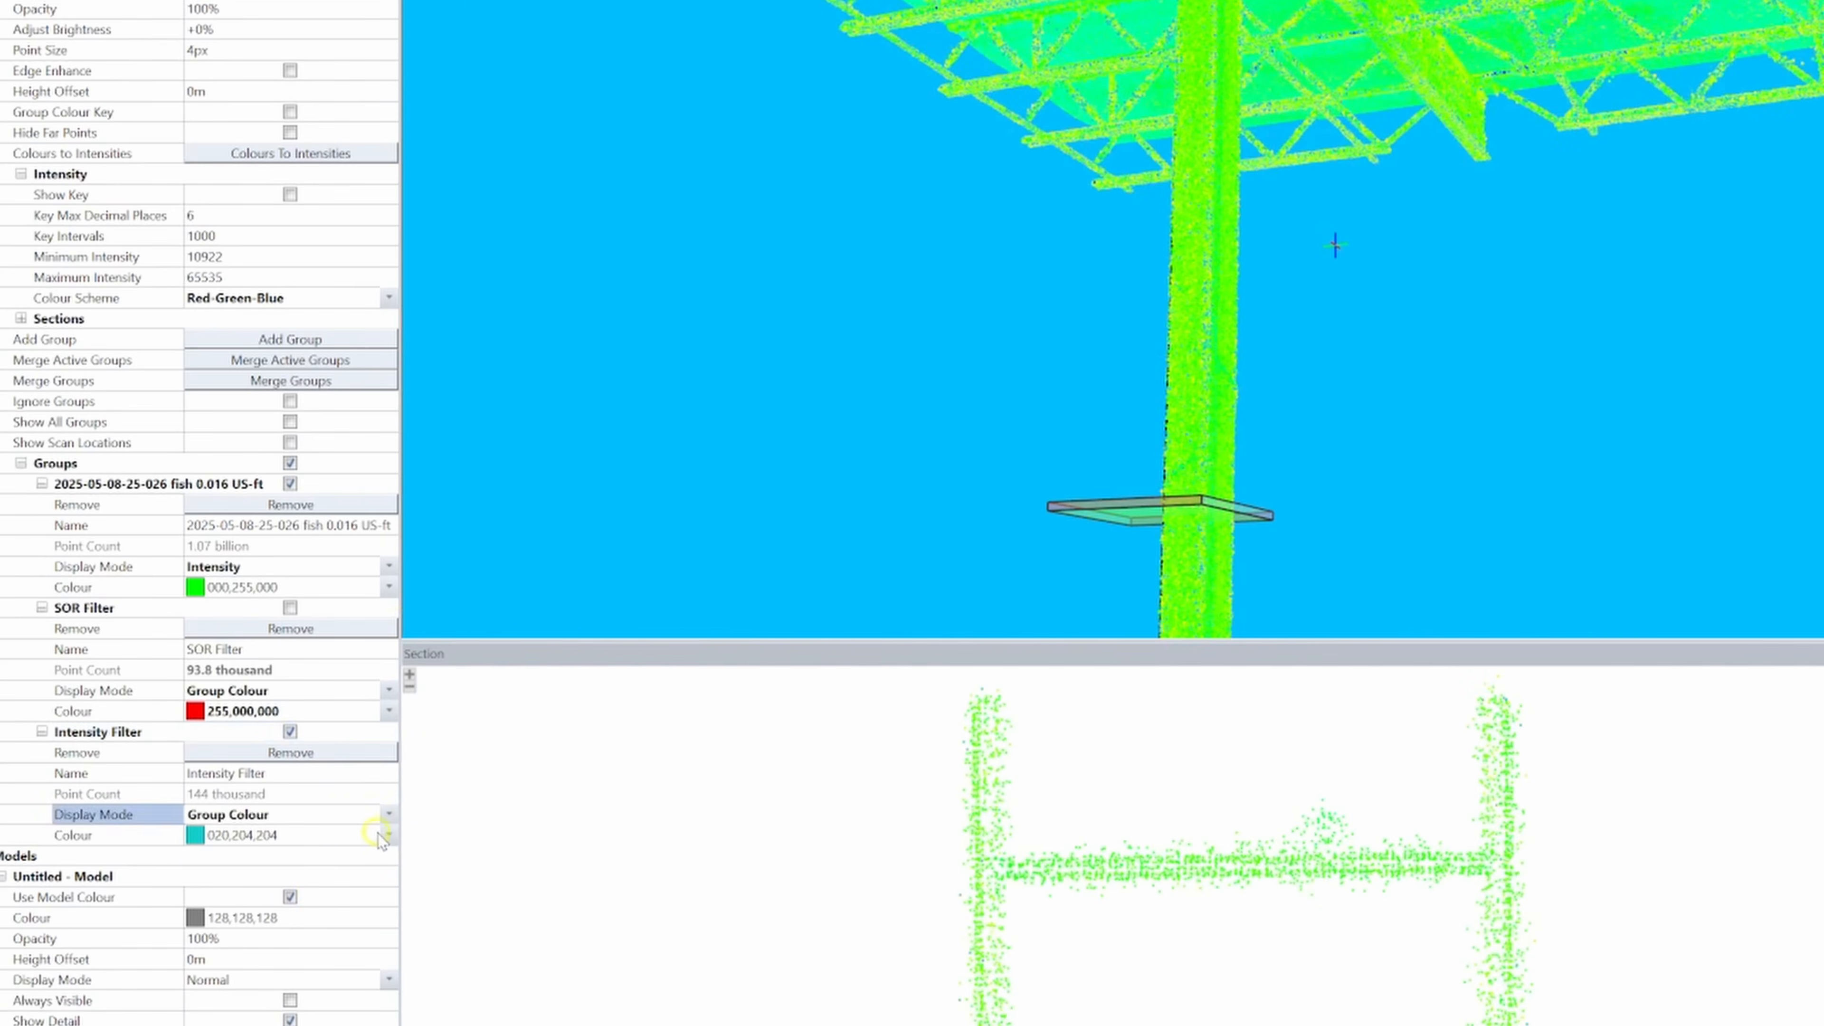
pyautogui.click(388, 835)
pyautogui.click(256, 901)
# Step: Set the warehouse cloud's point size to 6 px and switch off the Intensity Filter group
pyautogui.moveTo(1285, 323); pyautogui.dragTo(1083, 66)
pyautogui.scroll(5, 1271, 262)
pyautogui.scroll(3, 1271, 259)
pyautogui.click(168, 51)
pyautogui.write('6')
pyautogui.press('Return')
pyautogui.moveTo(1285, 338); pyautogui.dragTo(1328, 238)
pyautogui.click(290, 732)
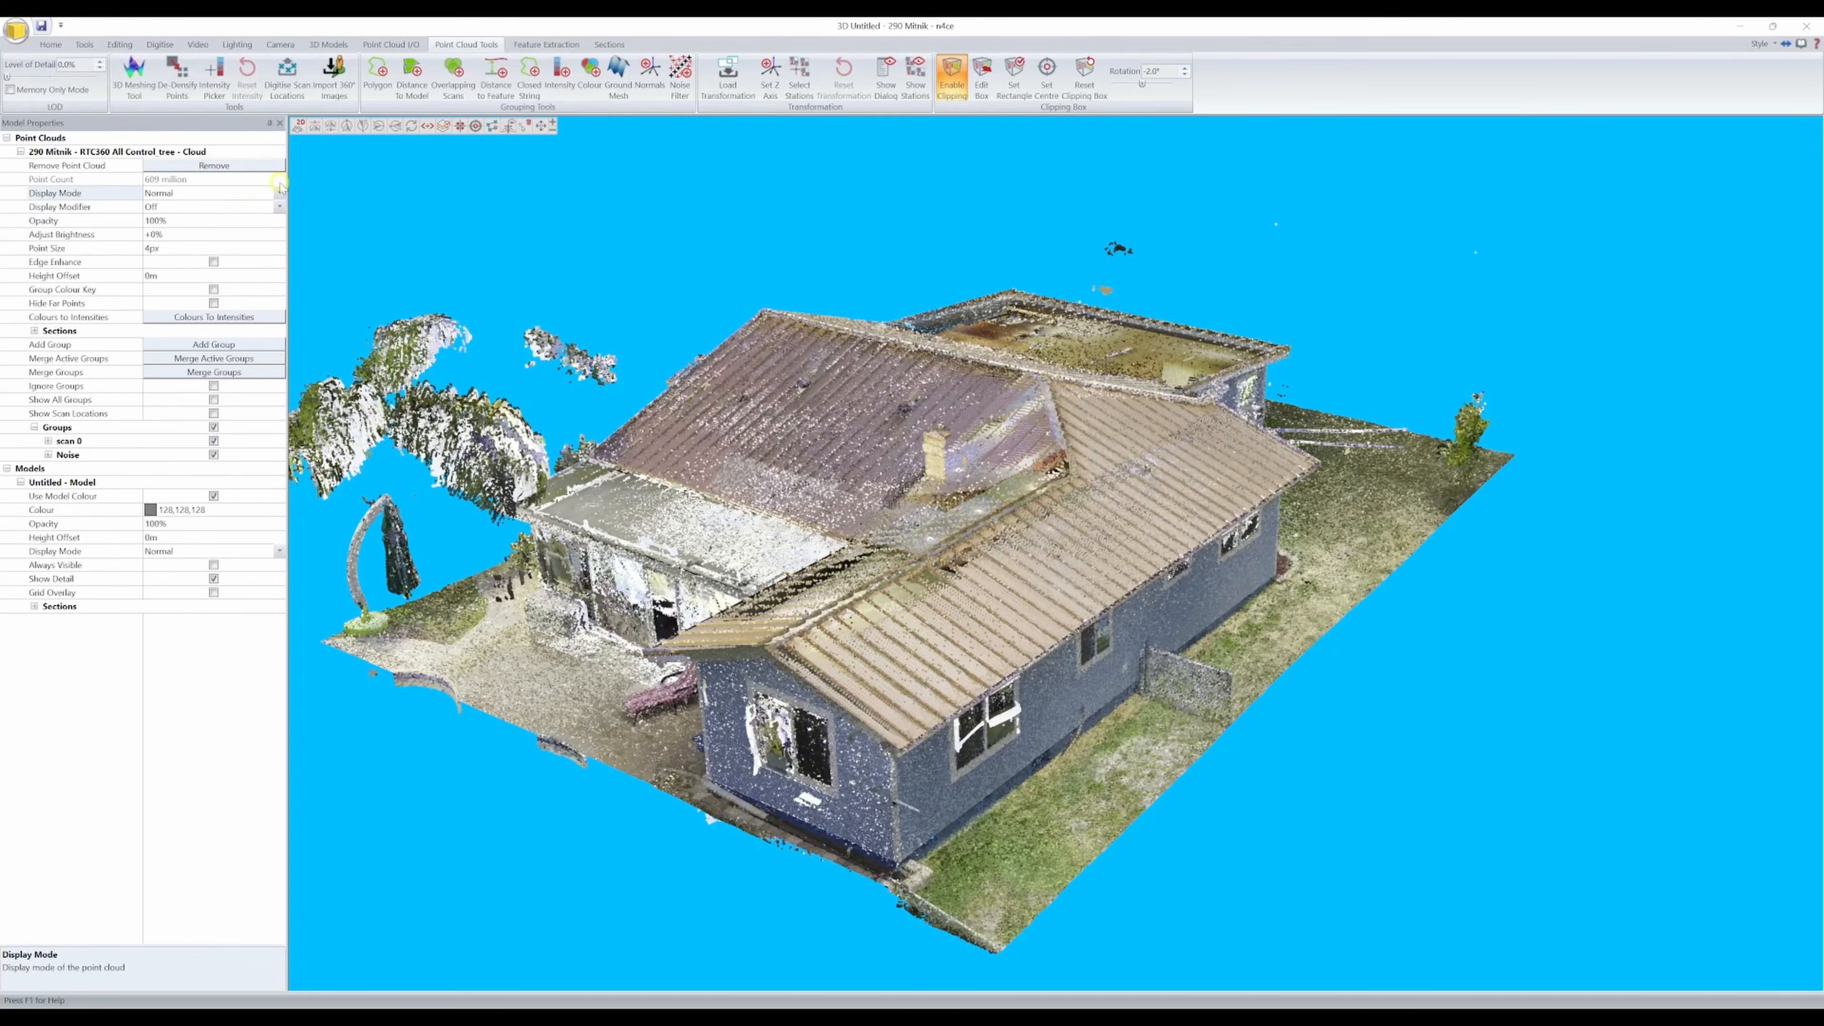
pyautogui.click(280, 191)
pyautogui.click(244, 231)
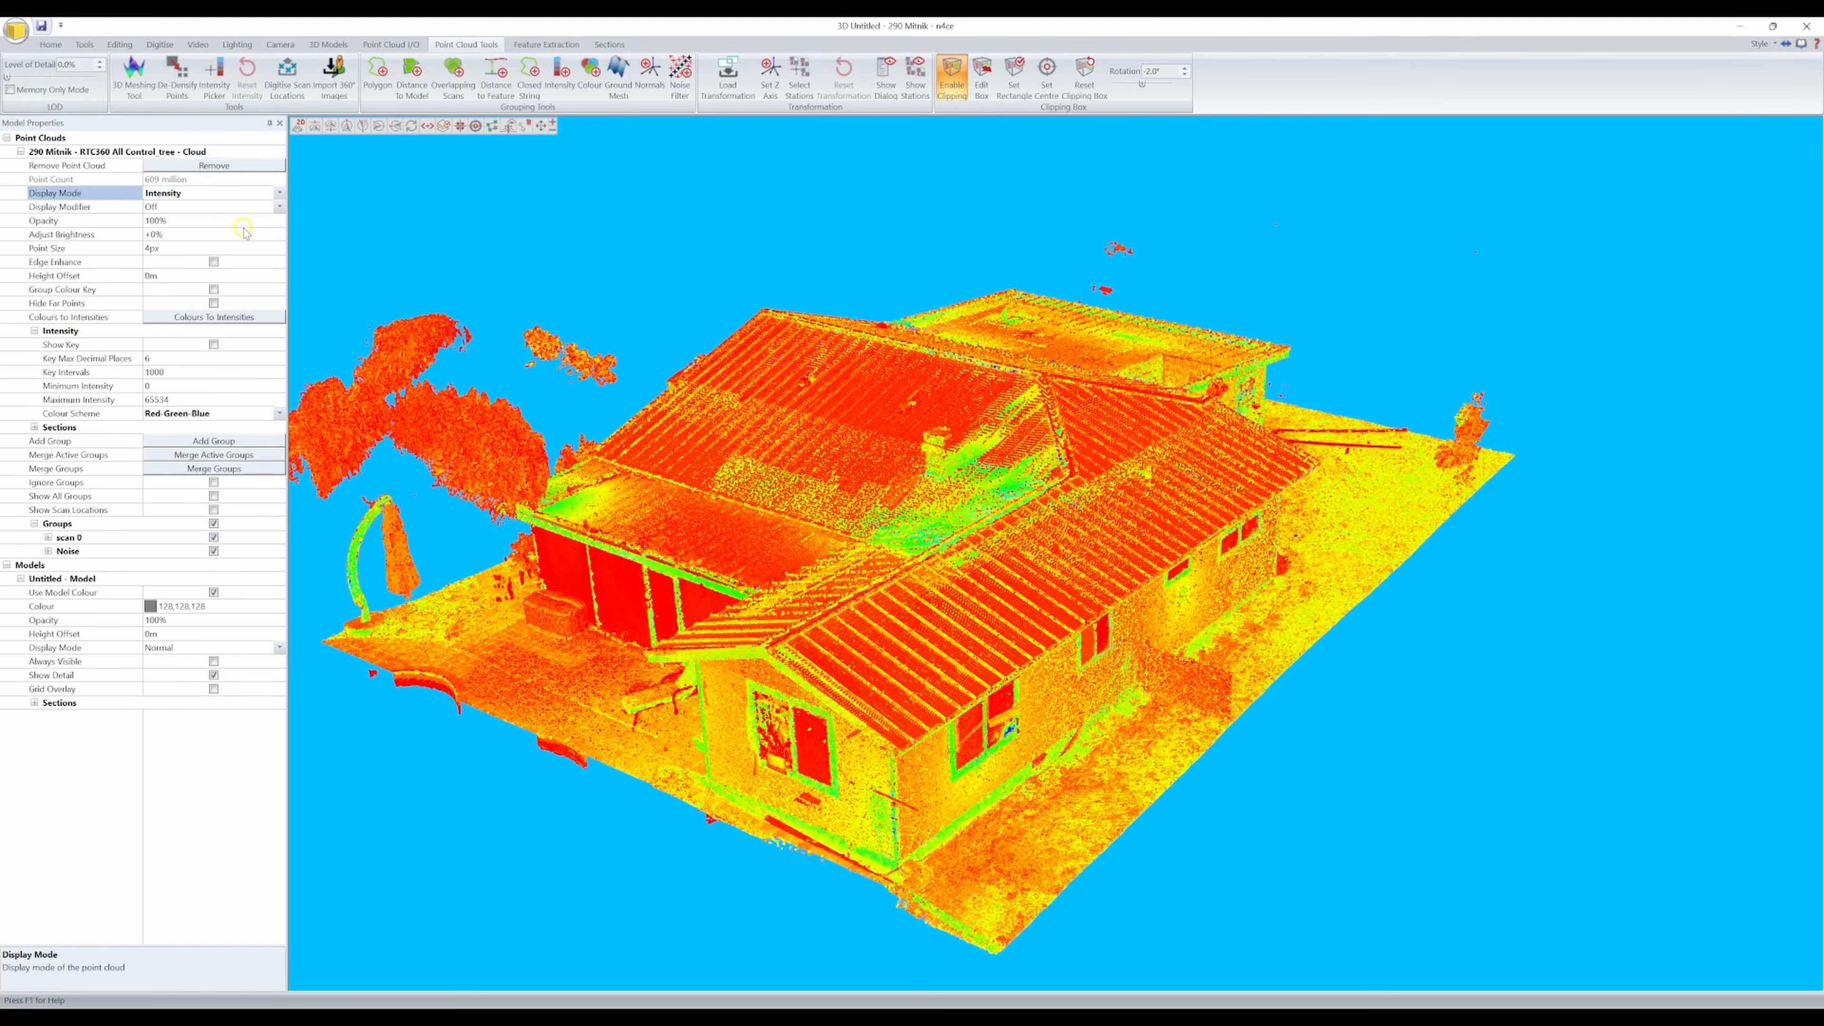
pyautogui.click(216, 440)
pyautogui.write('Intensity Noise')
pyautogui.press('Return')
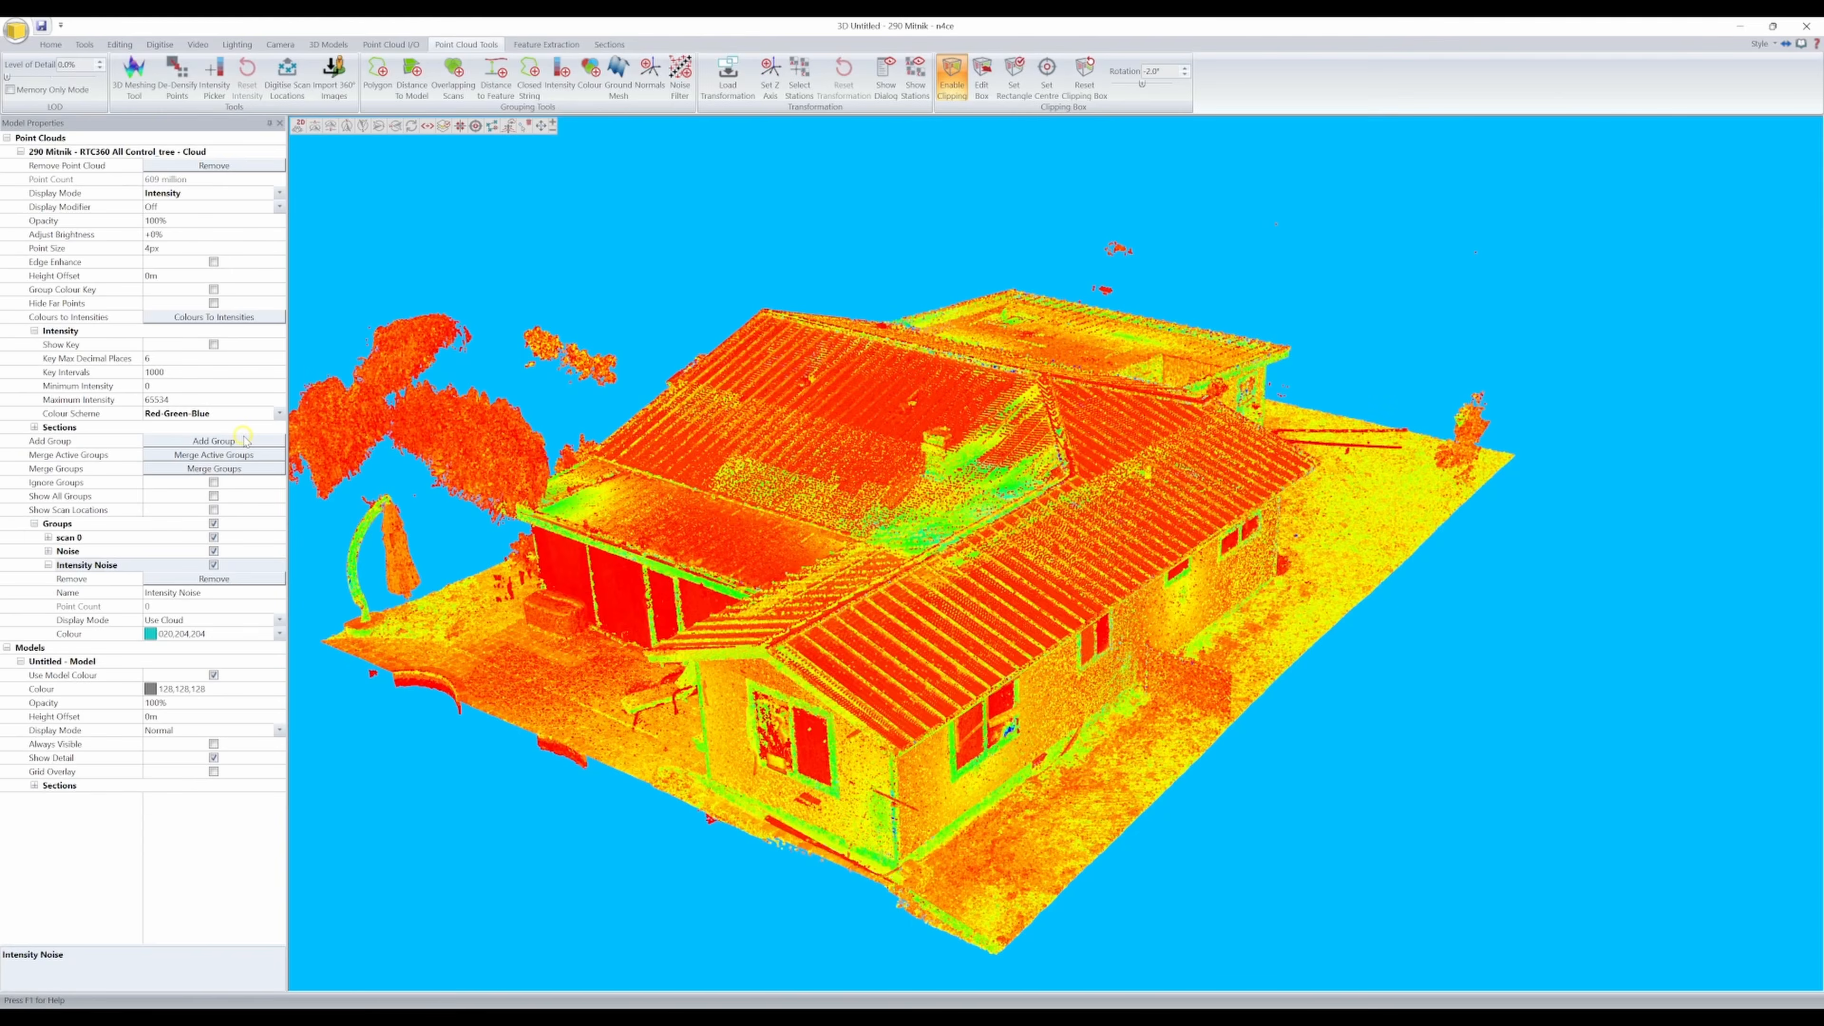
# Step: Group the house cloud's points with intensities from 0 to 1000 into the Intensity Noise group, with other intensities hidden
pyautogui.click(560, 75)
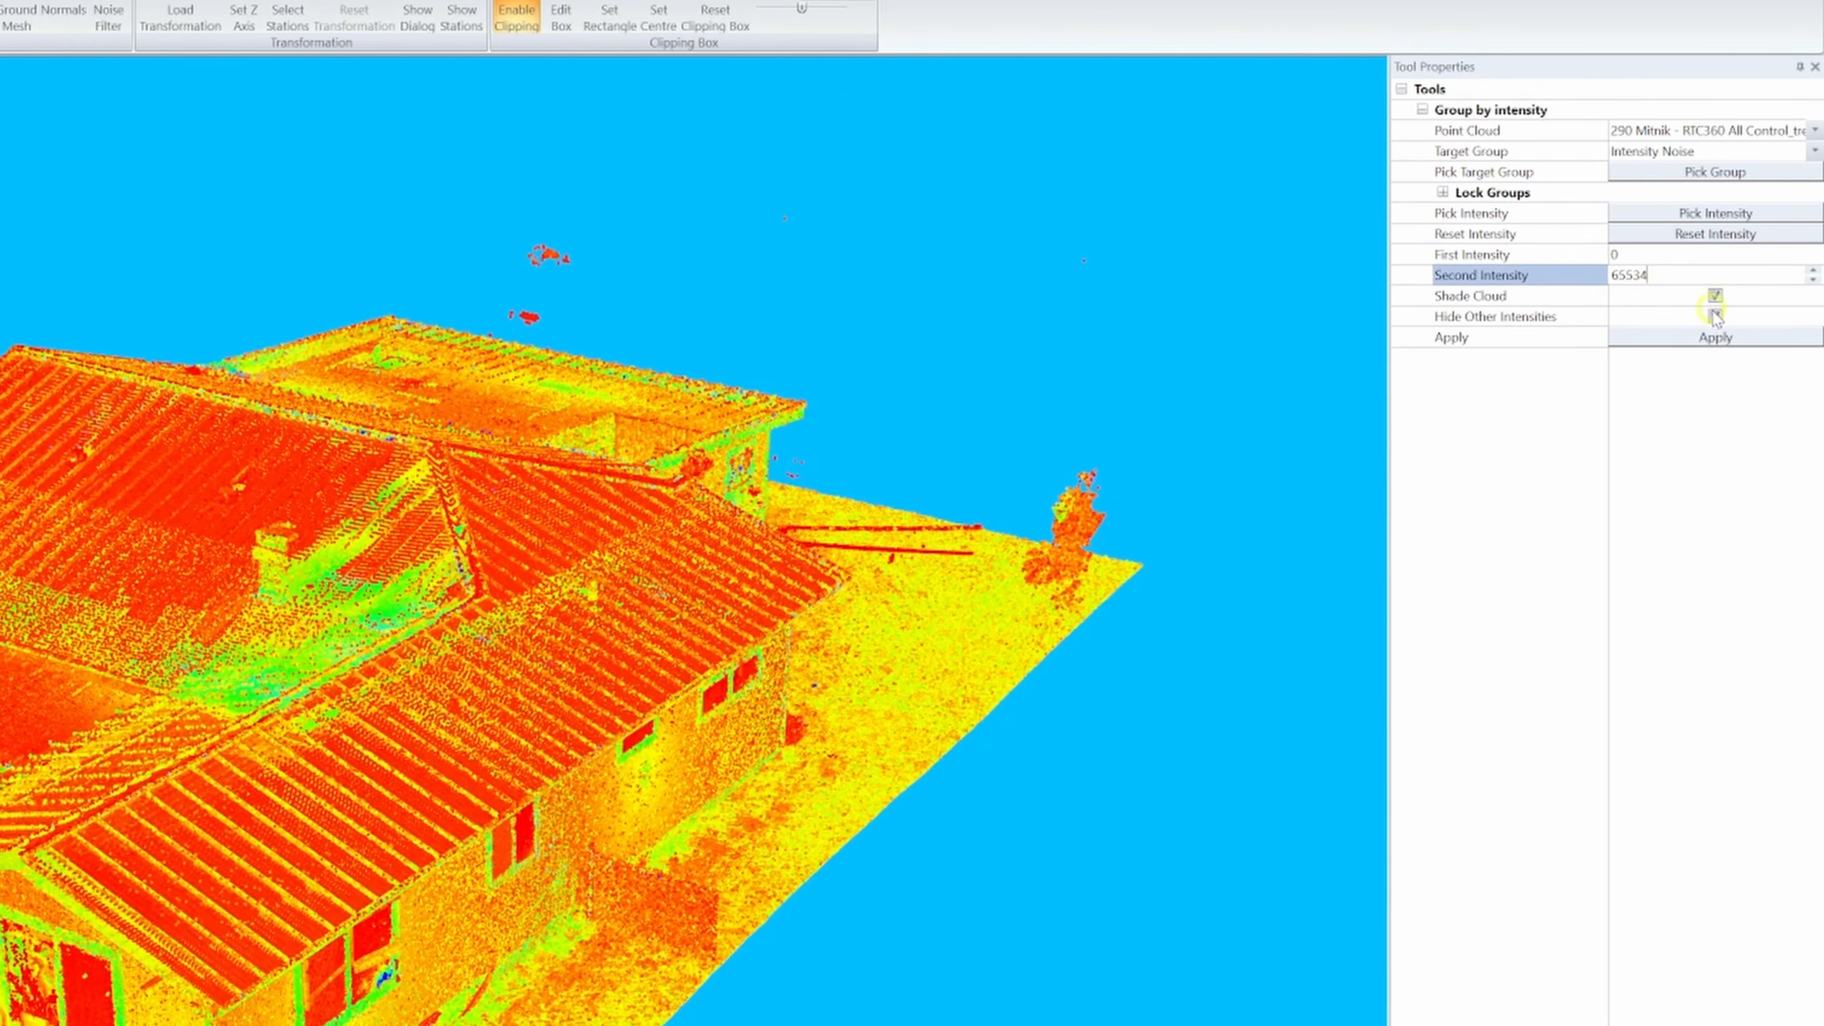
pyautogui.click(1751, 289)
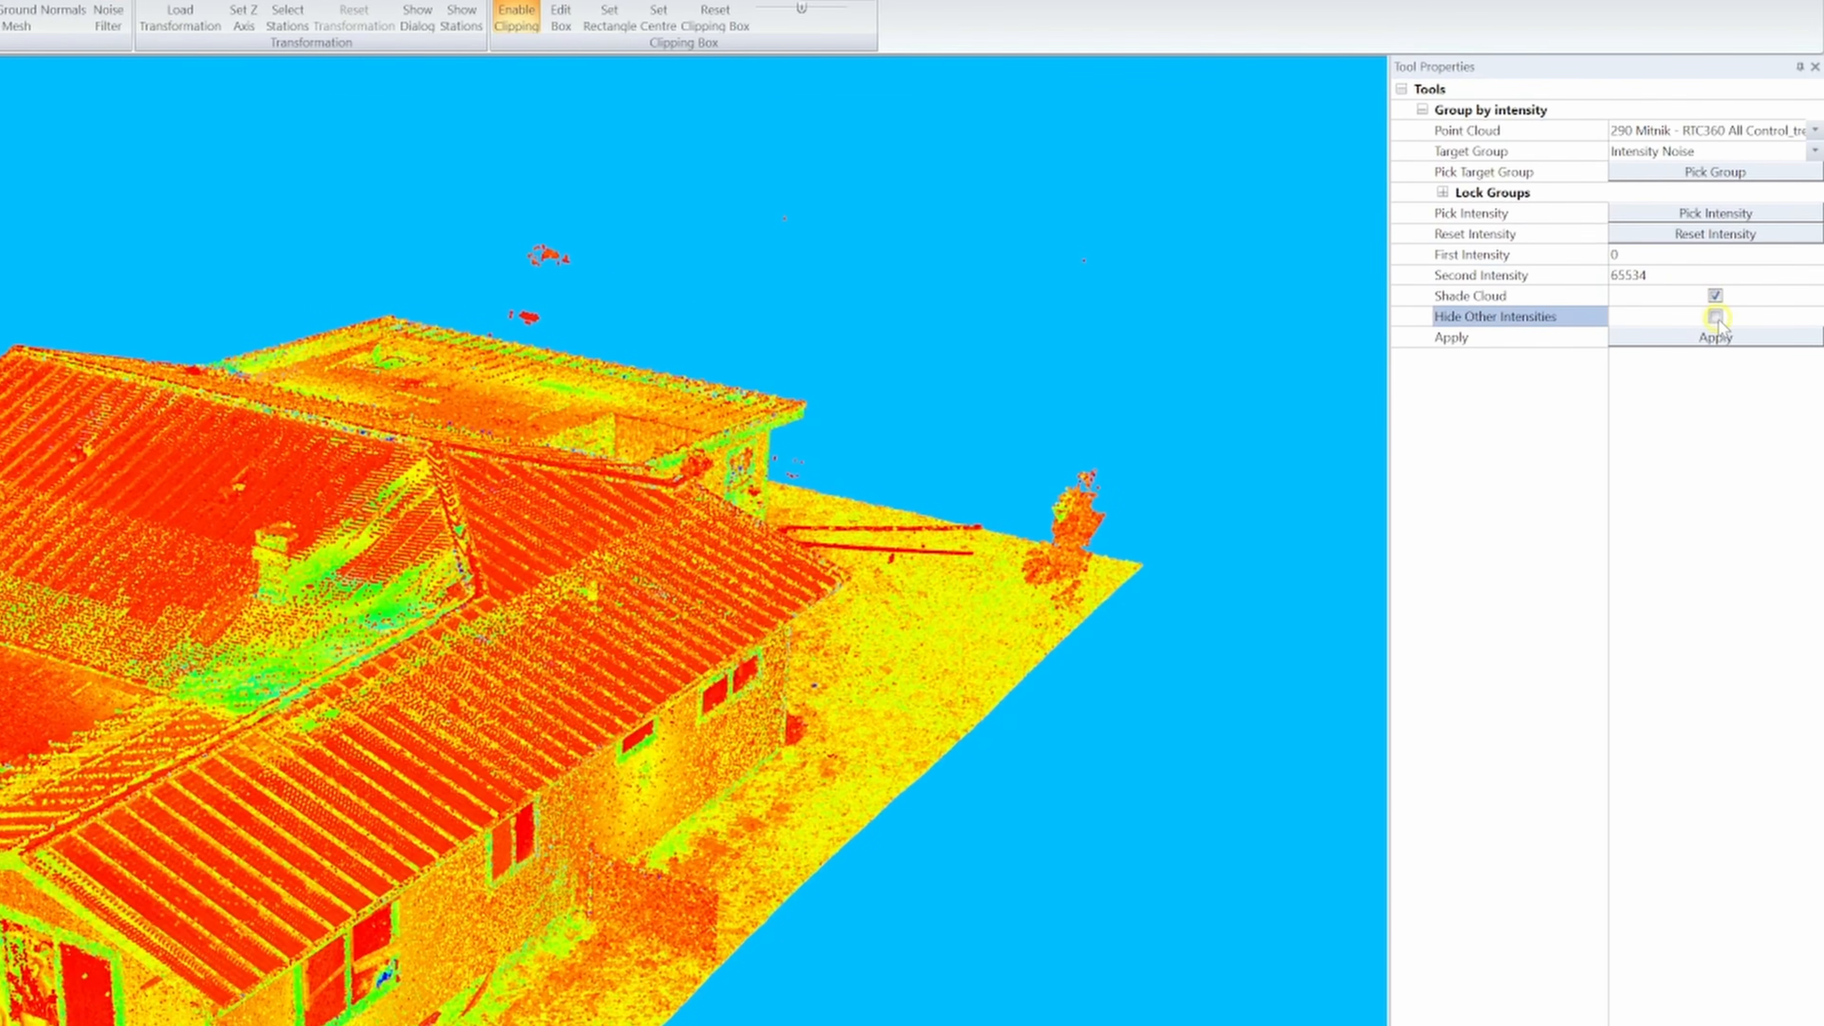
pyautogui.click(1665, 275)
pyautogui.write('1000')
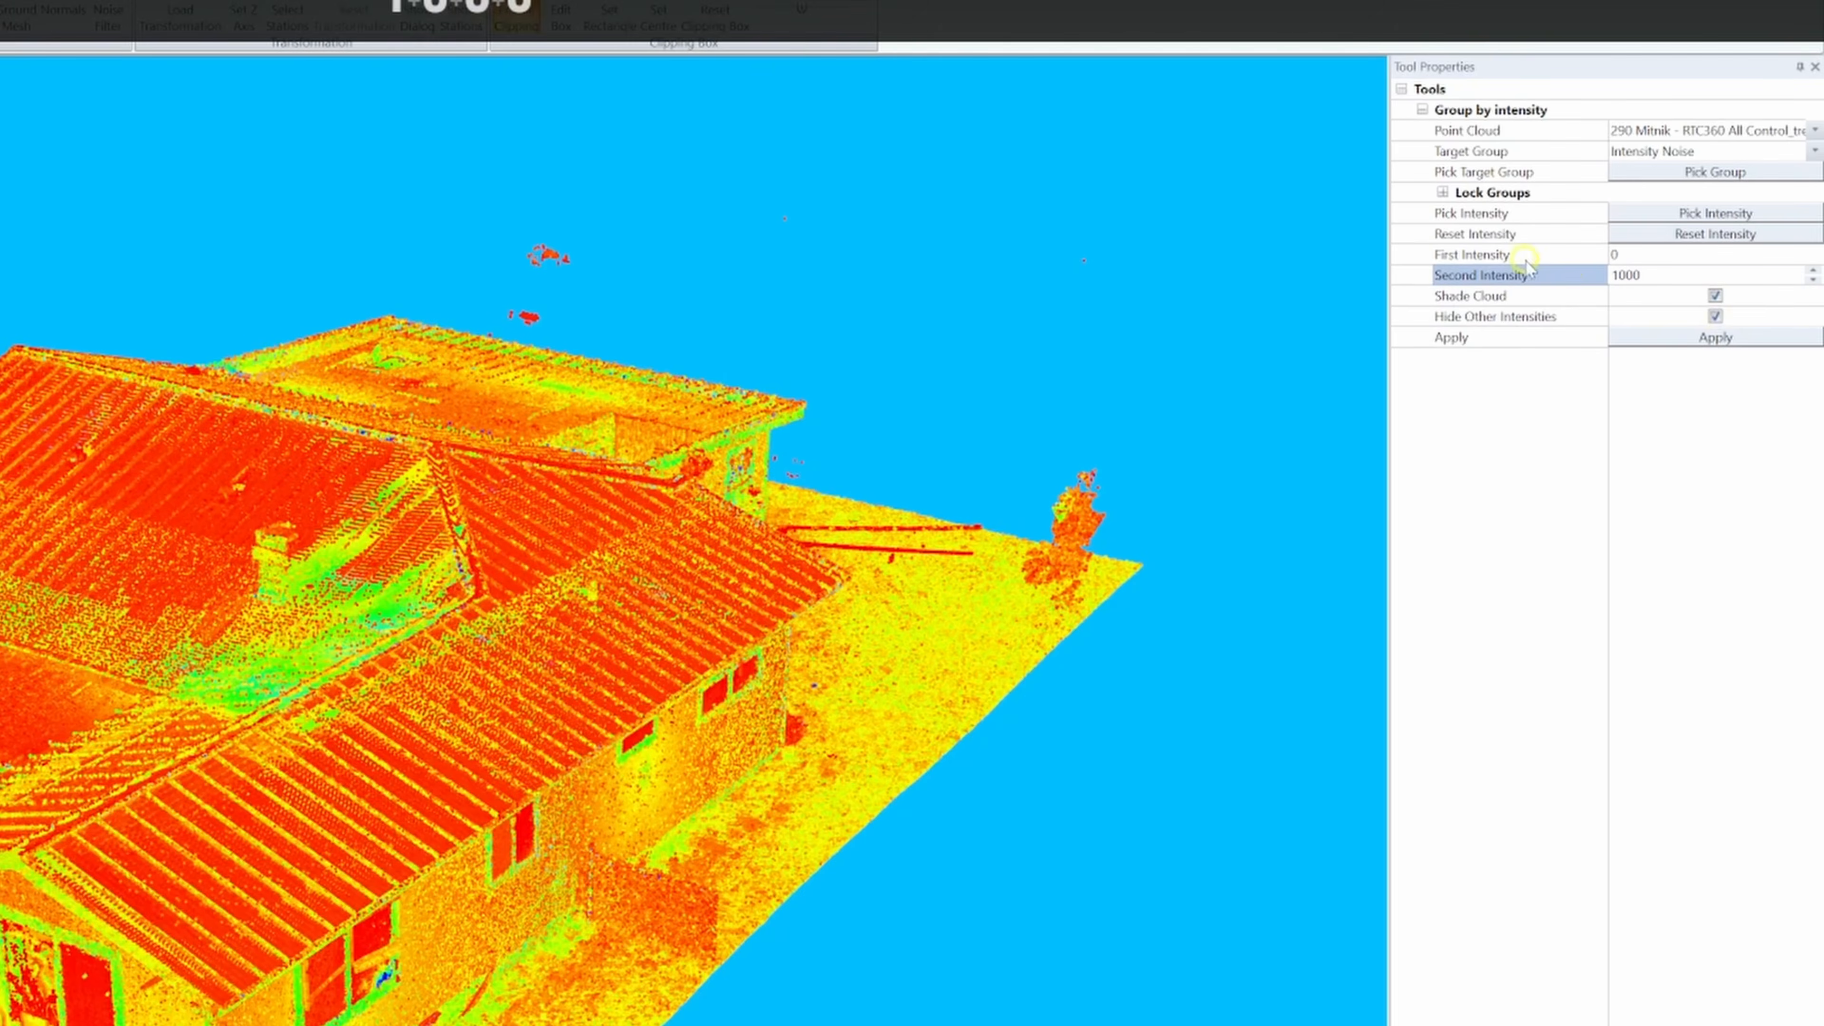
pyautogui.click(1653, 255)
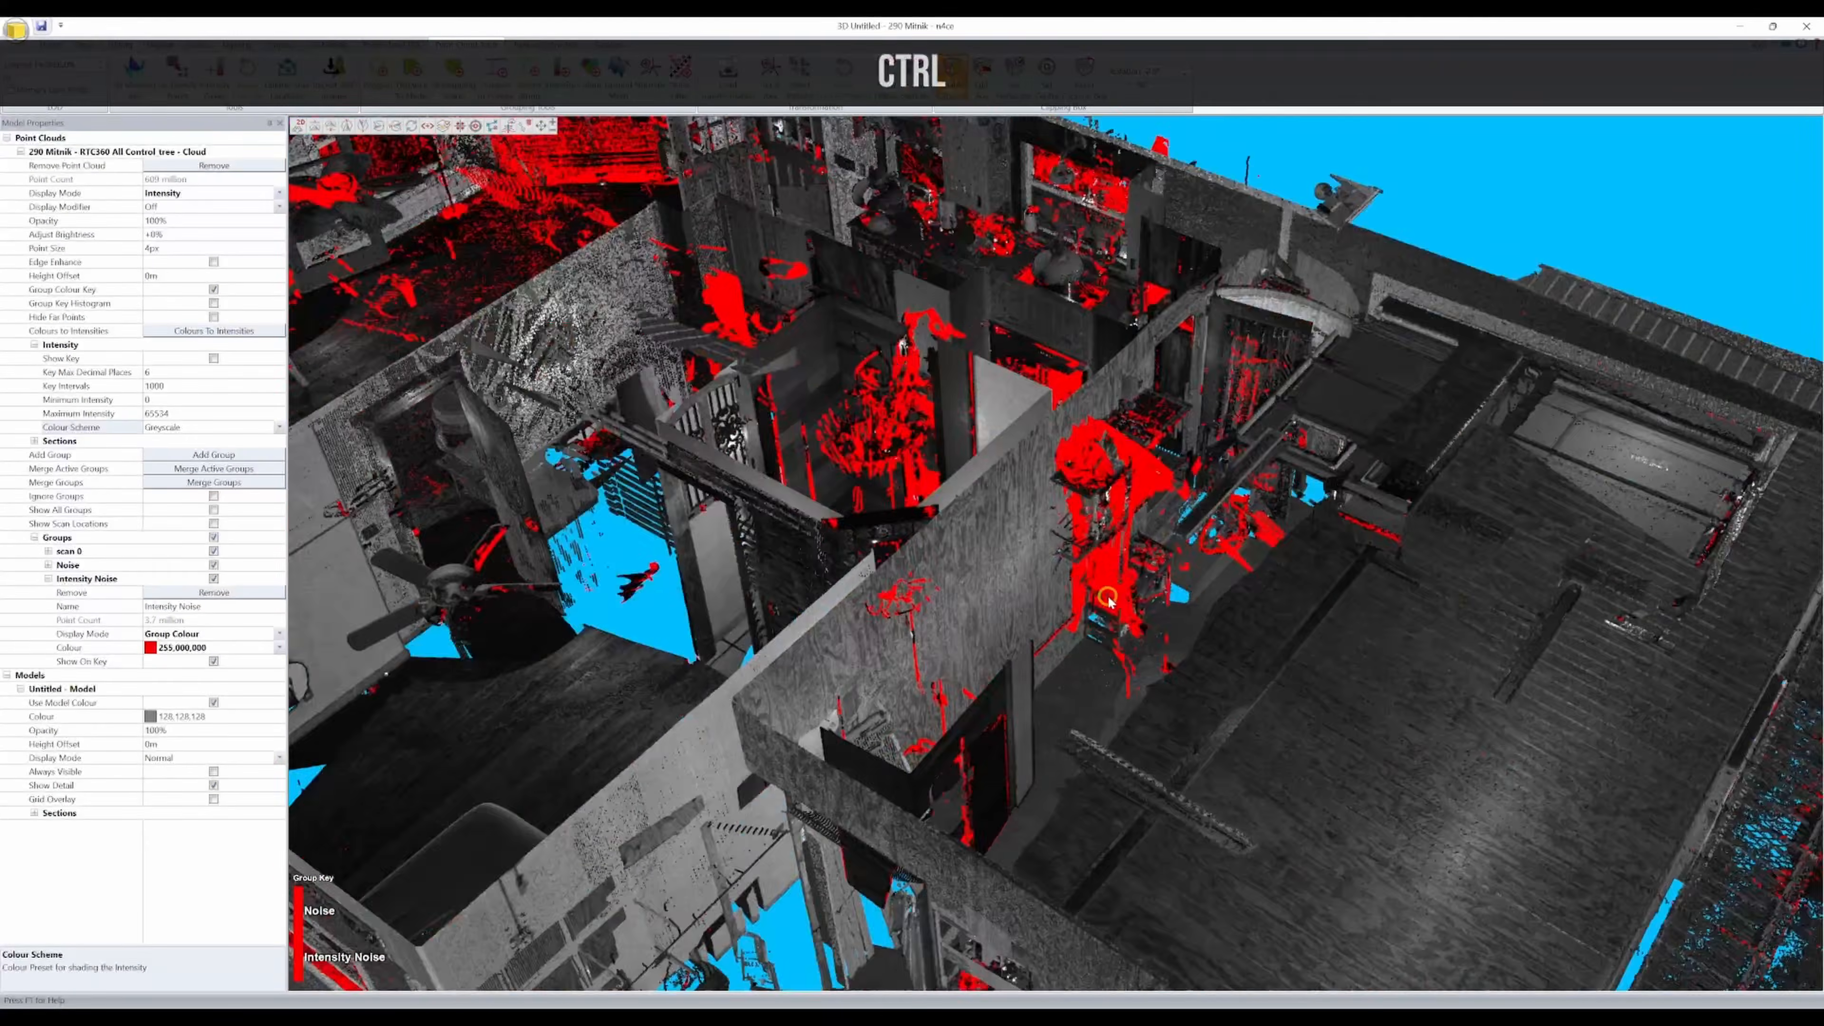
# Step: Examine the grouped points in the house interior and compare it with the Noise and Intensity Noise groups switched on and off
pyautogui.moveTo(1108, 598); pyautogui.dragTo(403, 596)
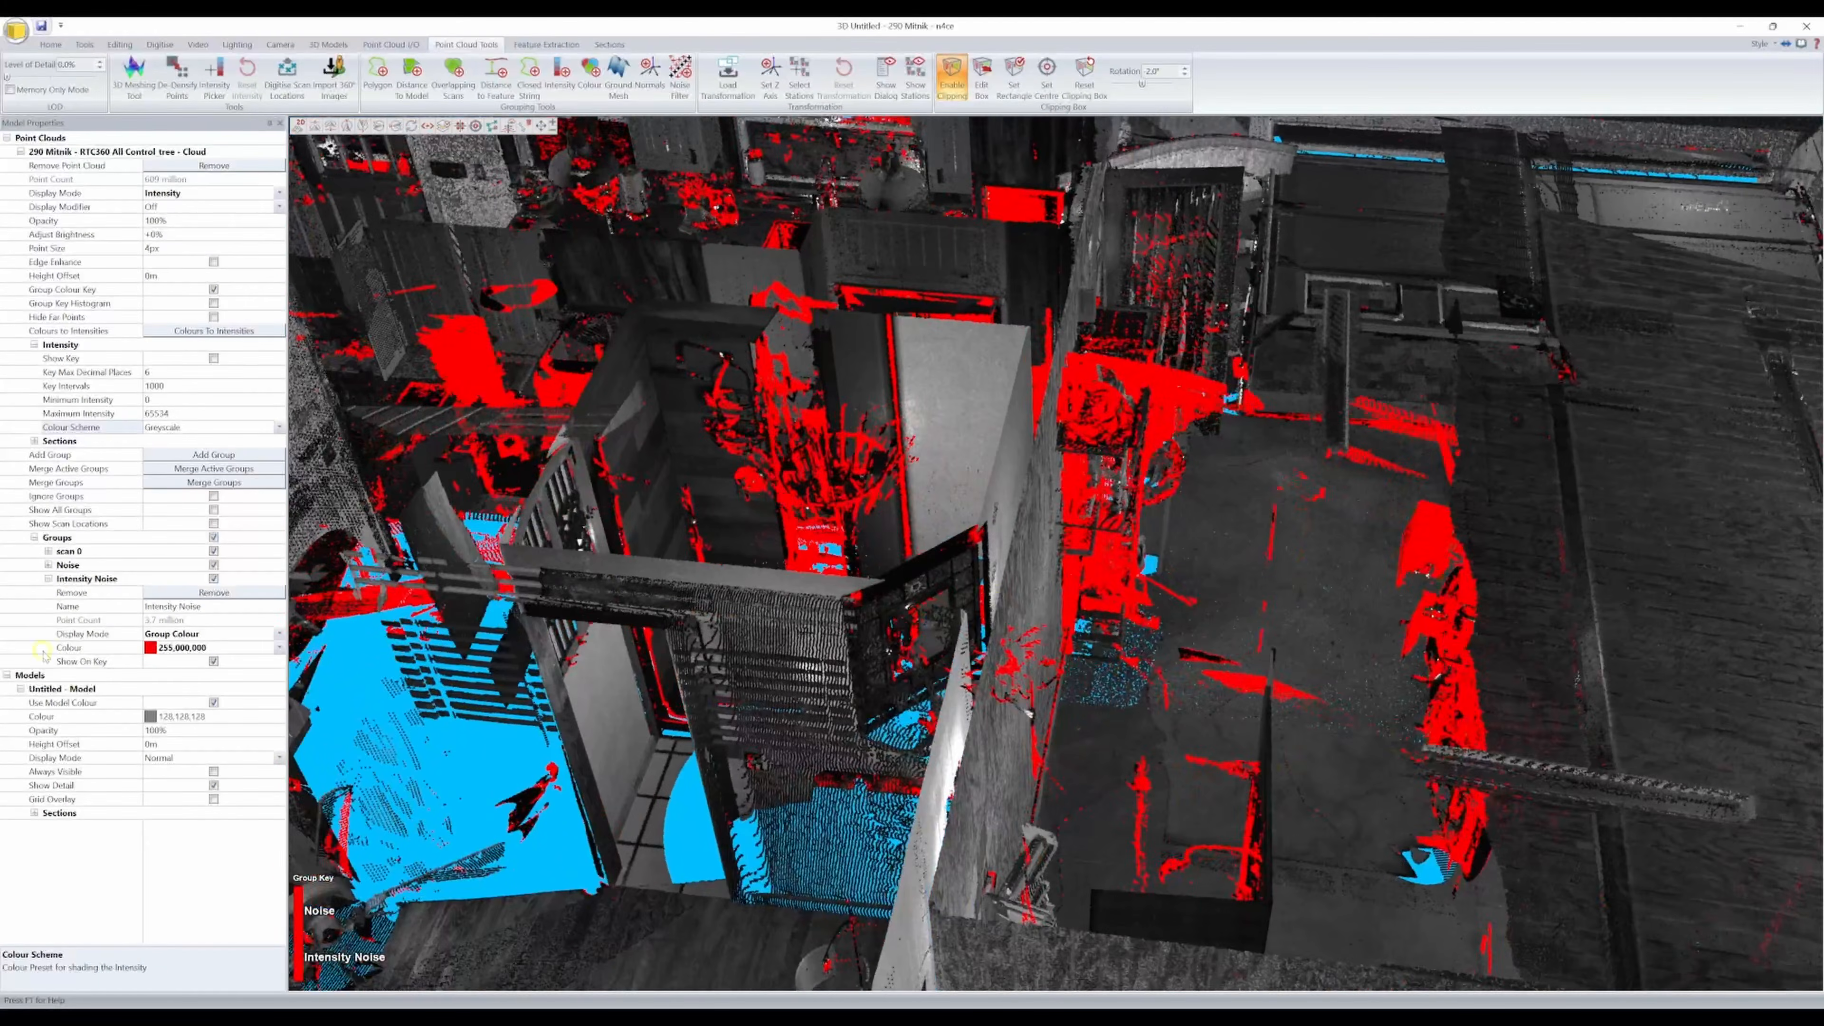
pyautogui.moveTo(213, 630); pyautogui.dragTo(344, 586)
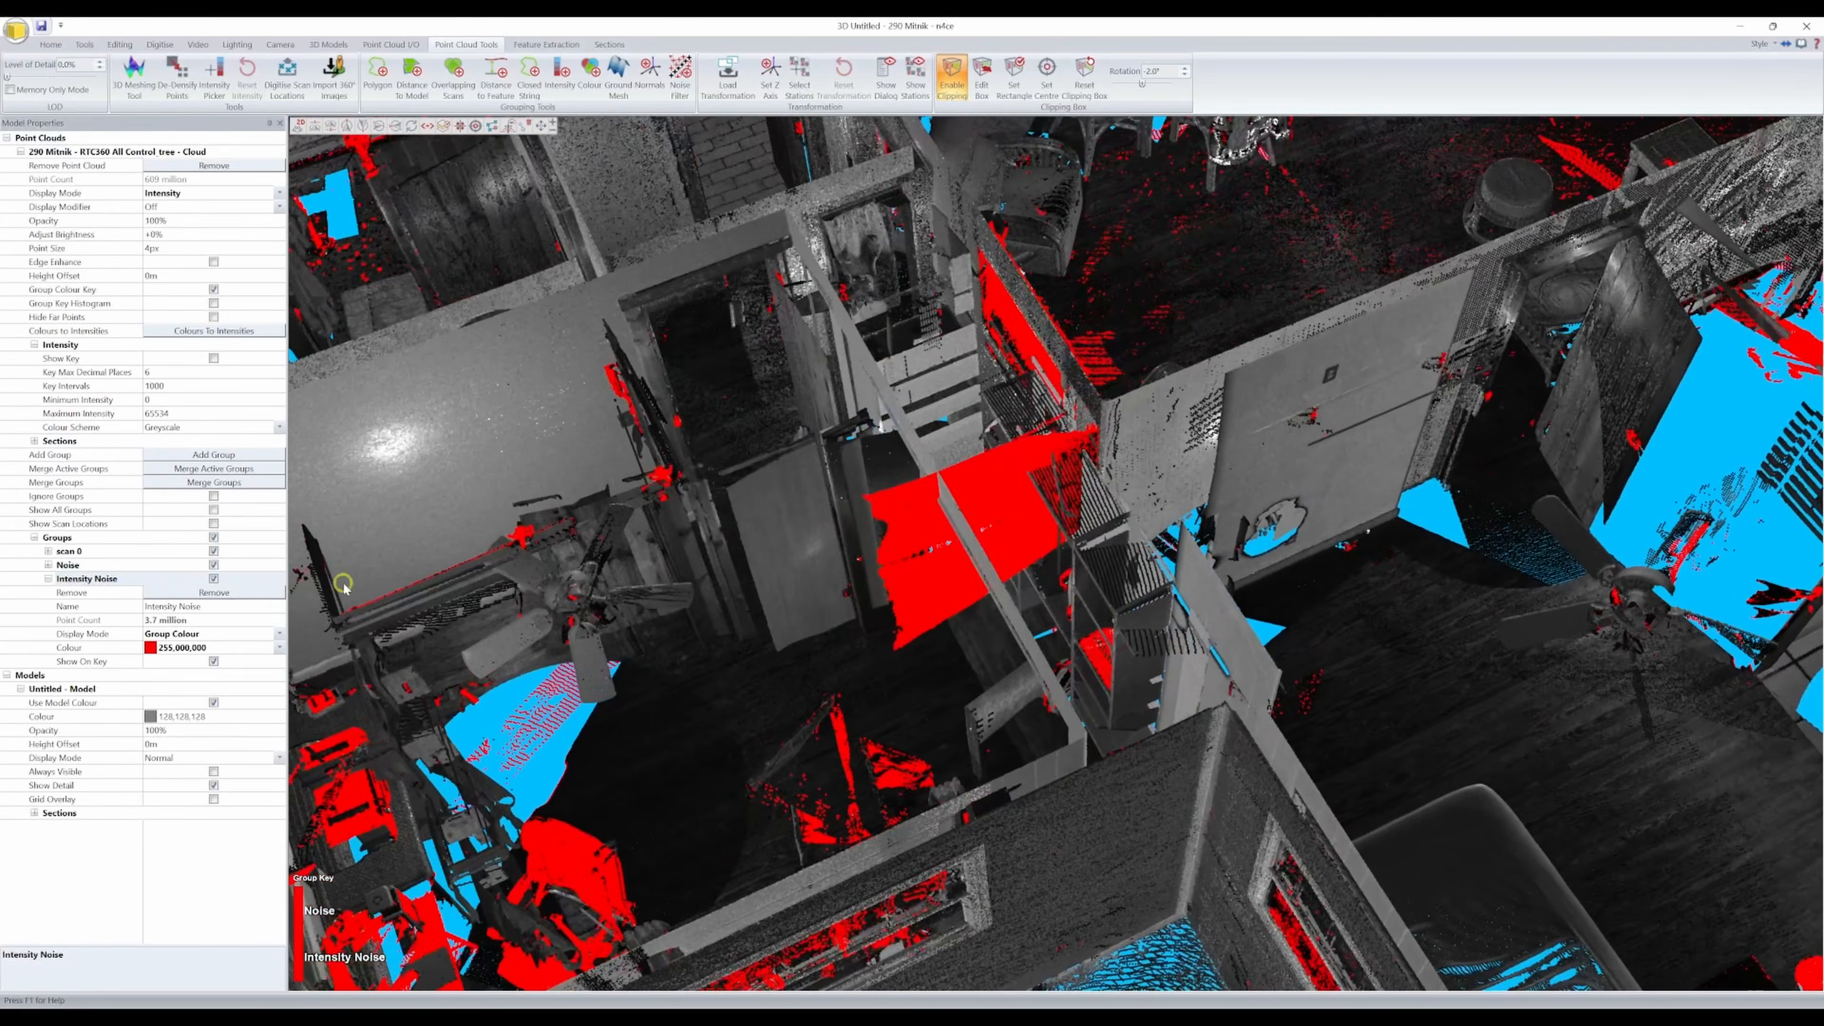
pyautogui.click(213, 579)
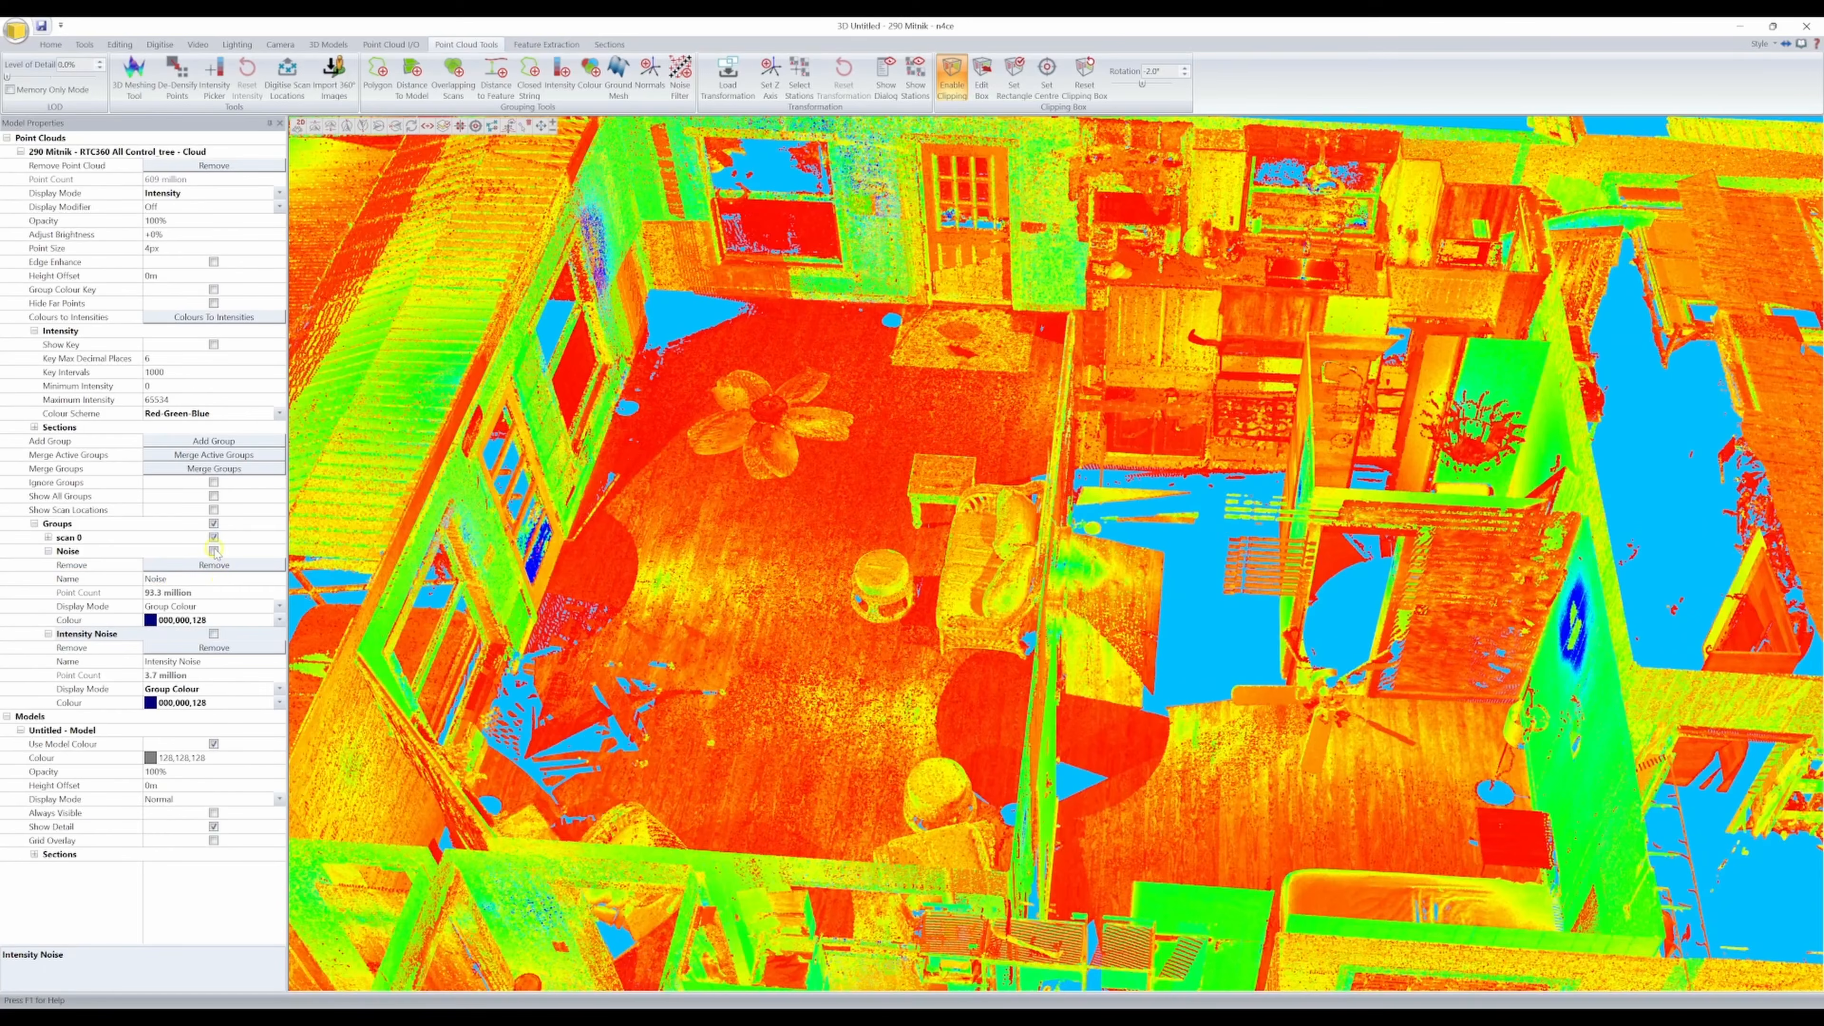
pyautogui.click(213, 551)
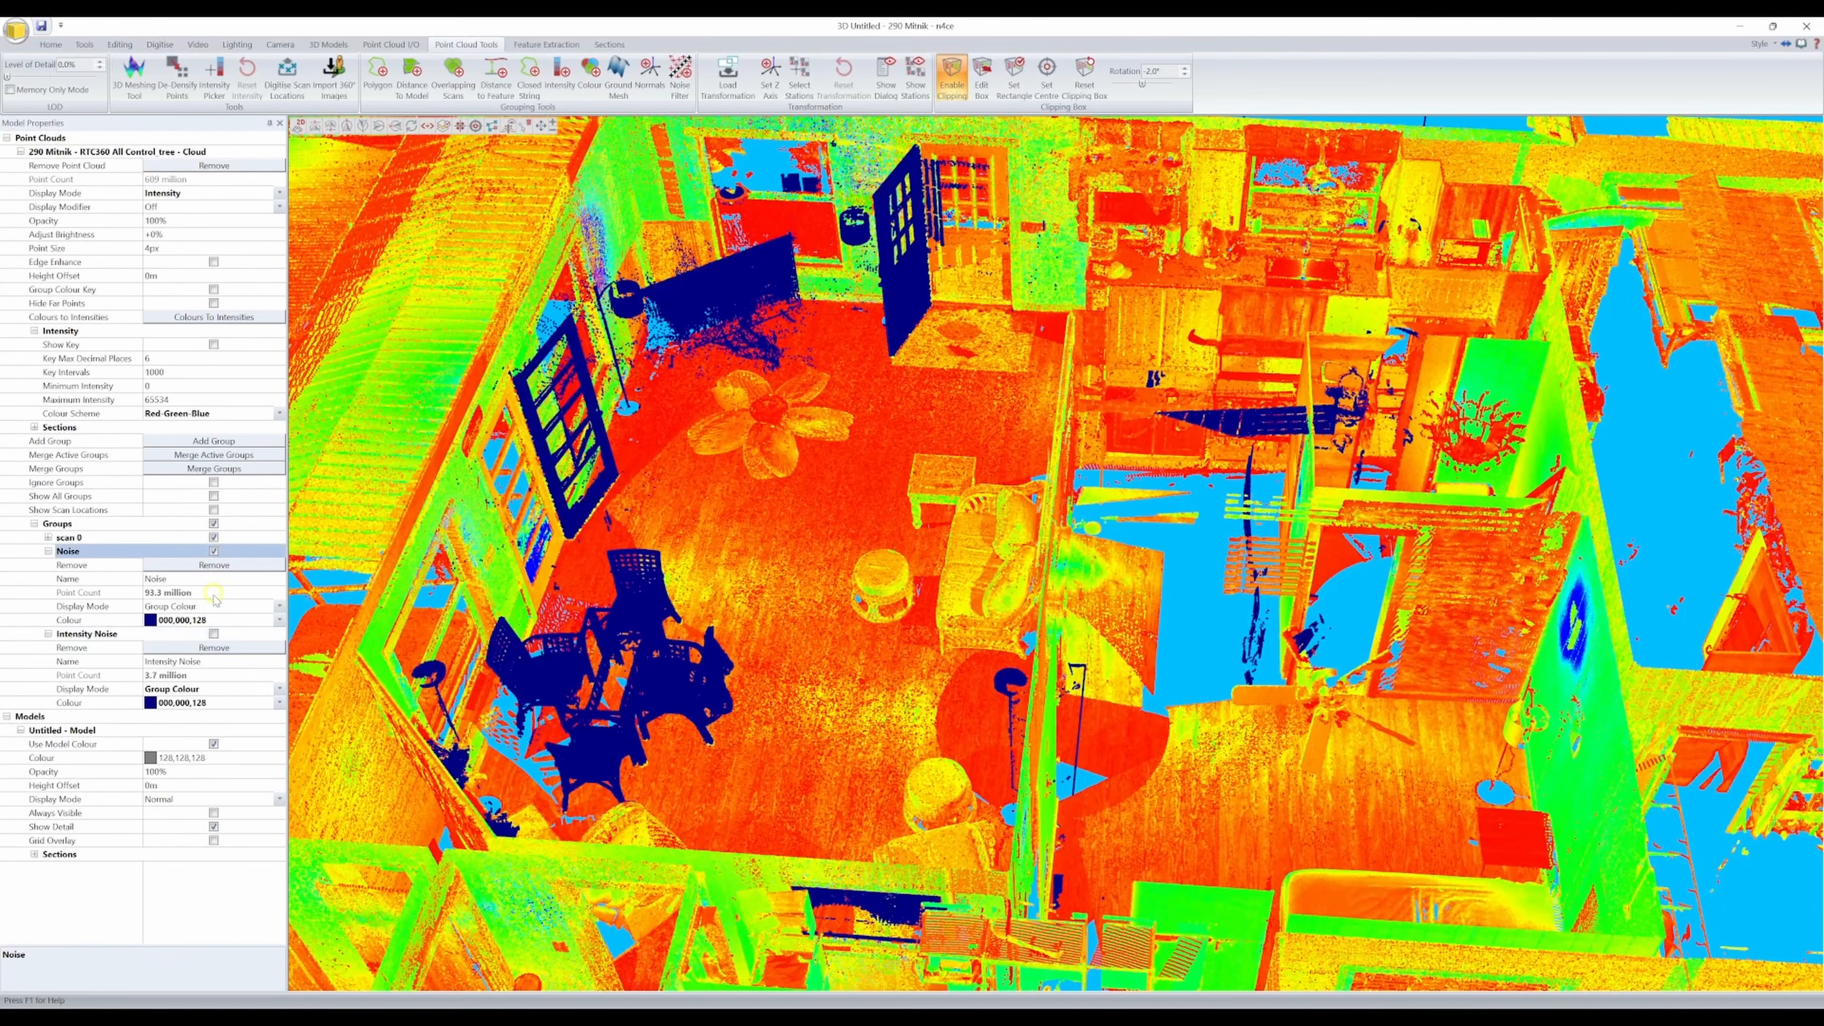
pyautogui.click(213, 633)
pyautogui.moveTo(308, 632); pyautogui.dragTo(998, 614)
pyautogui.scroll(3, 1159, 592)
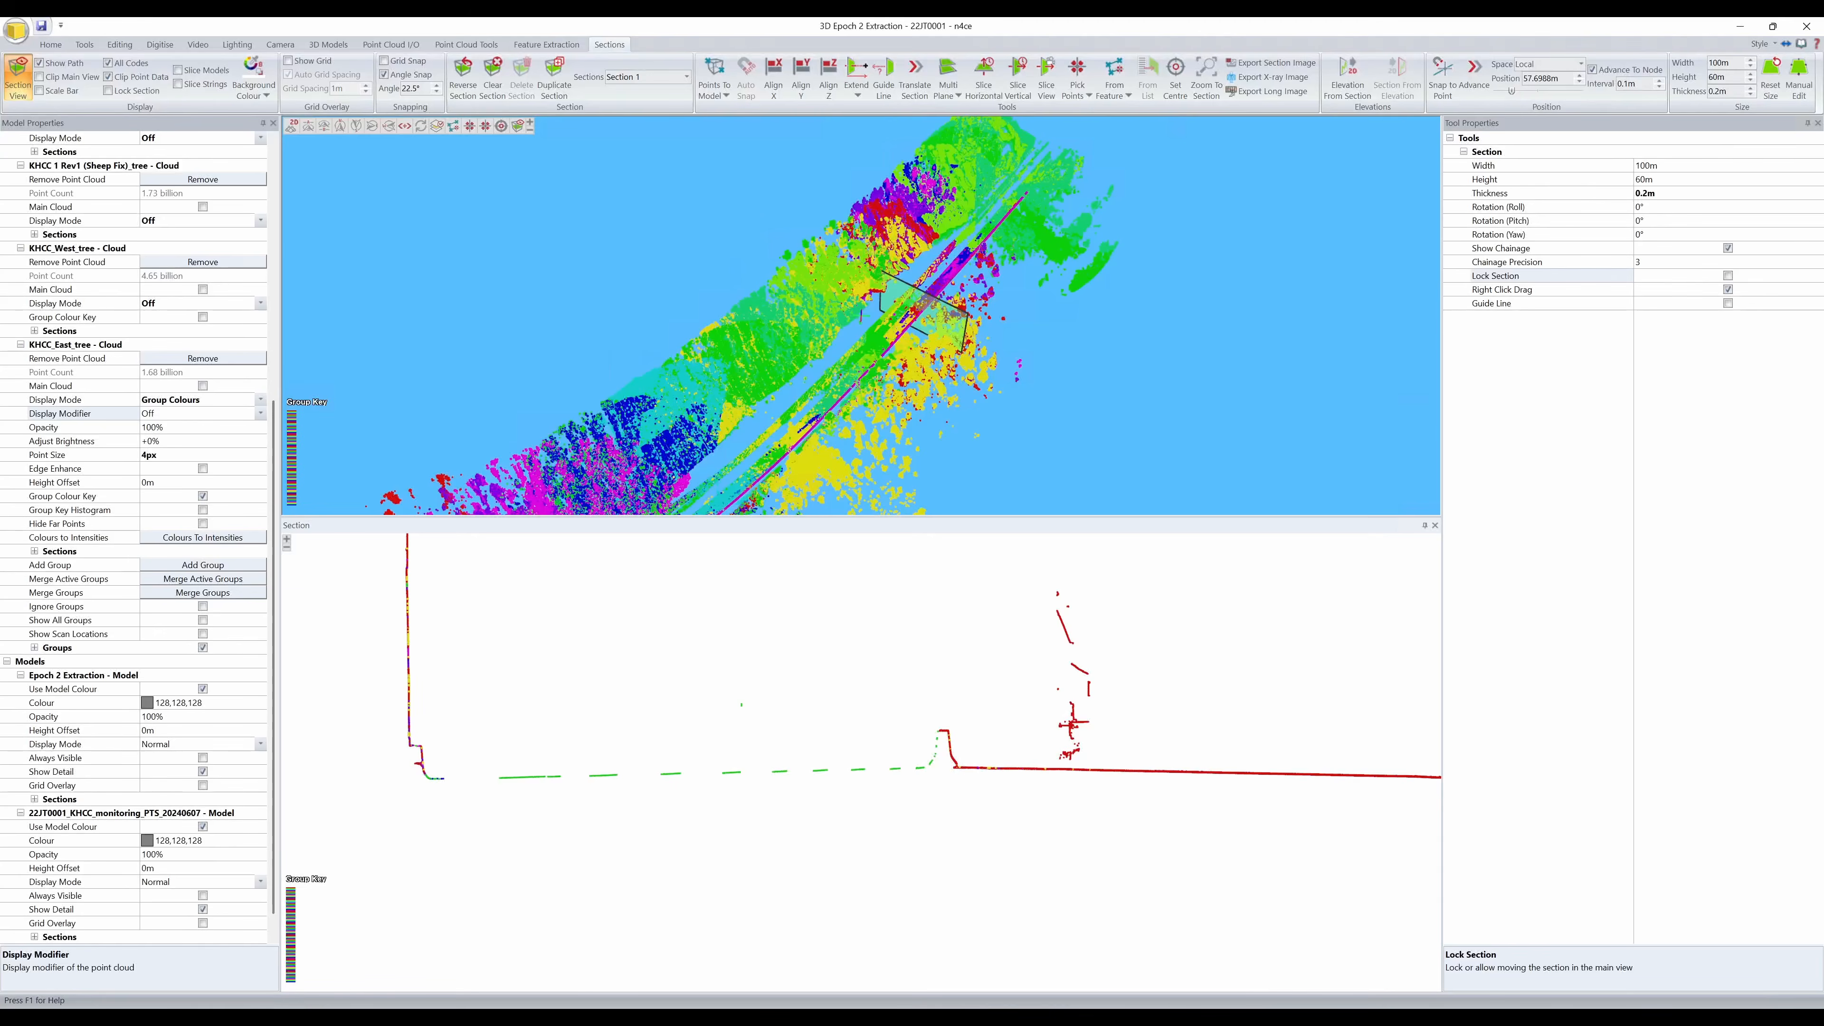
# Step: Set the section view's background to black and examine the wall points of the KHCC_East_tree cloud up close
pyautogui.click(1075, 412)
pyautogui.moveTo(1124, 413); pyautogui.dragTo(711, 418)
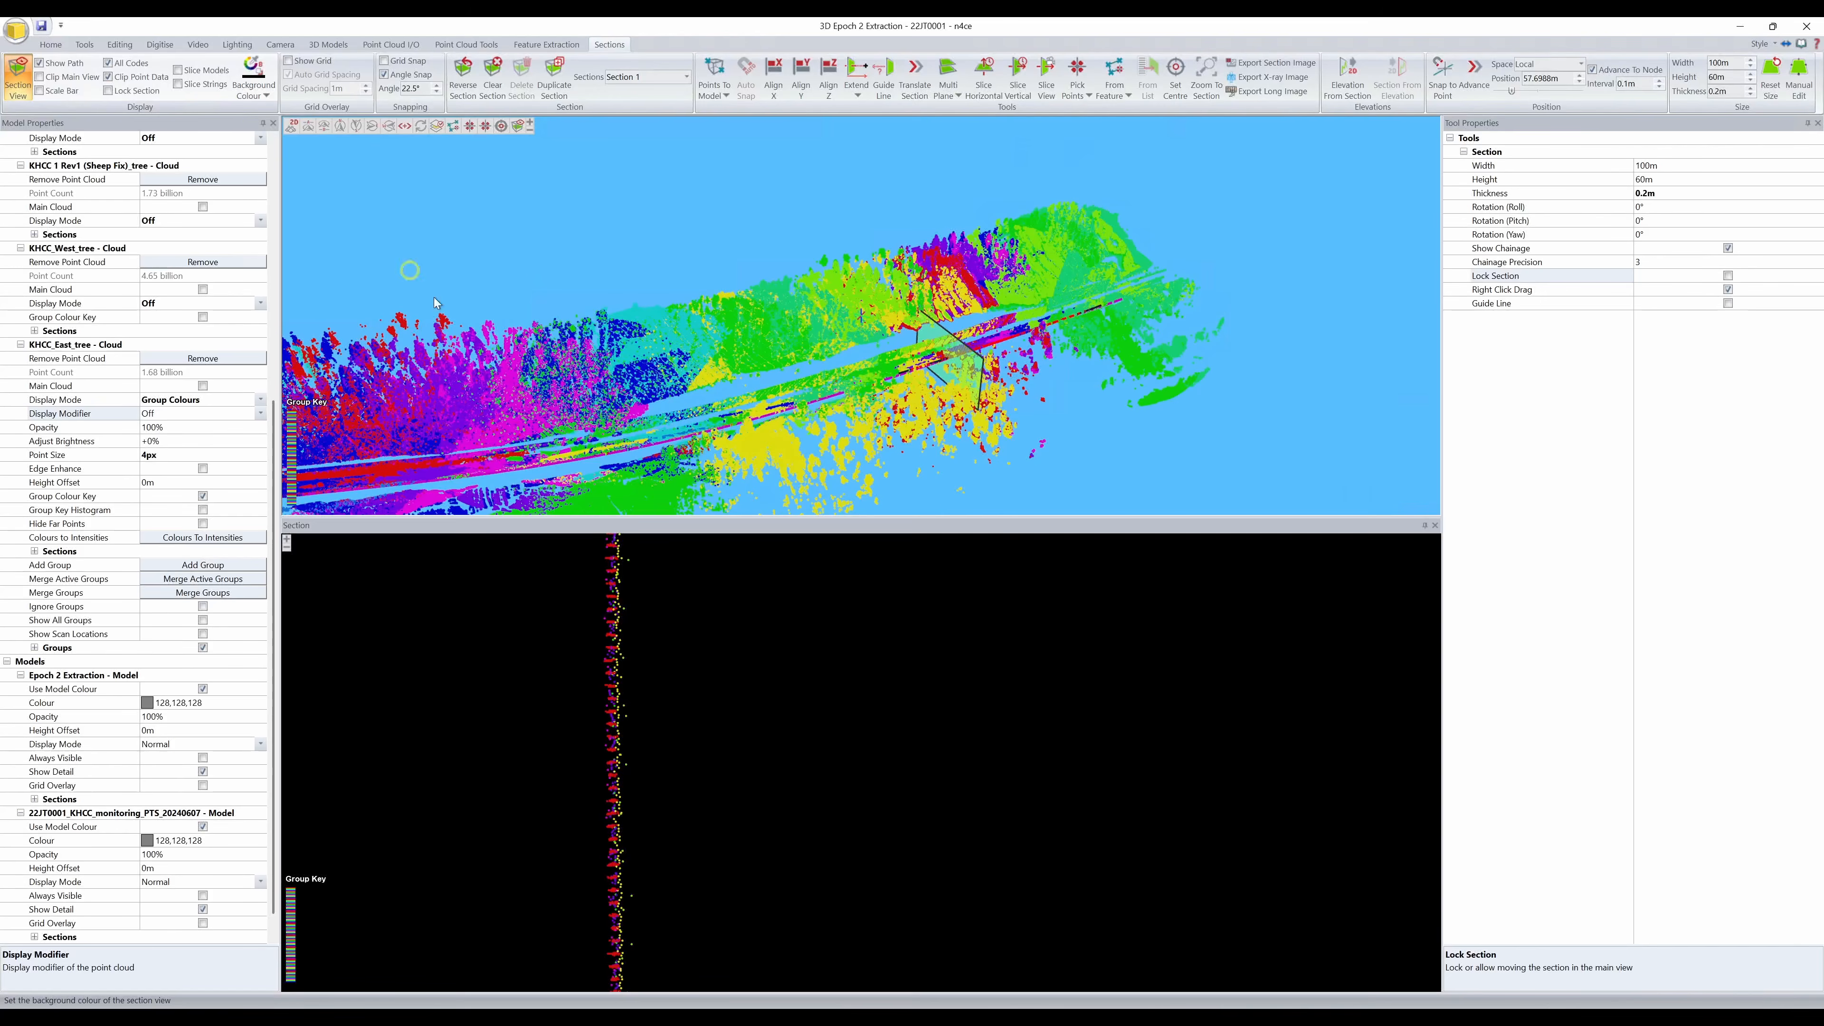
pyautogui.click(802, 802)
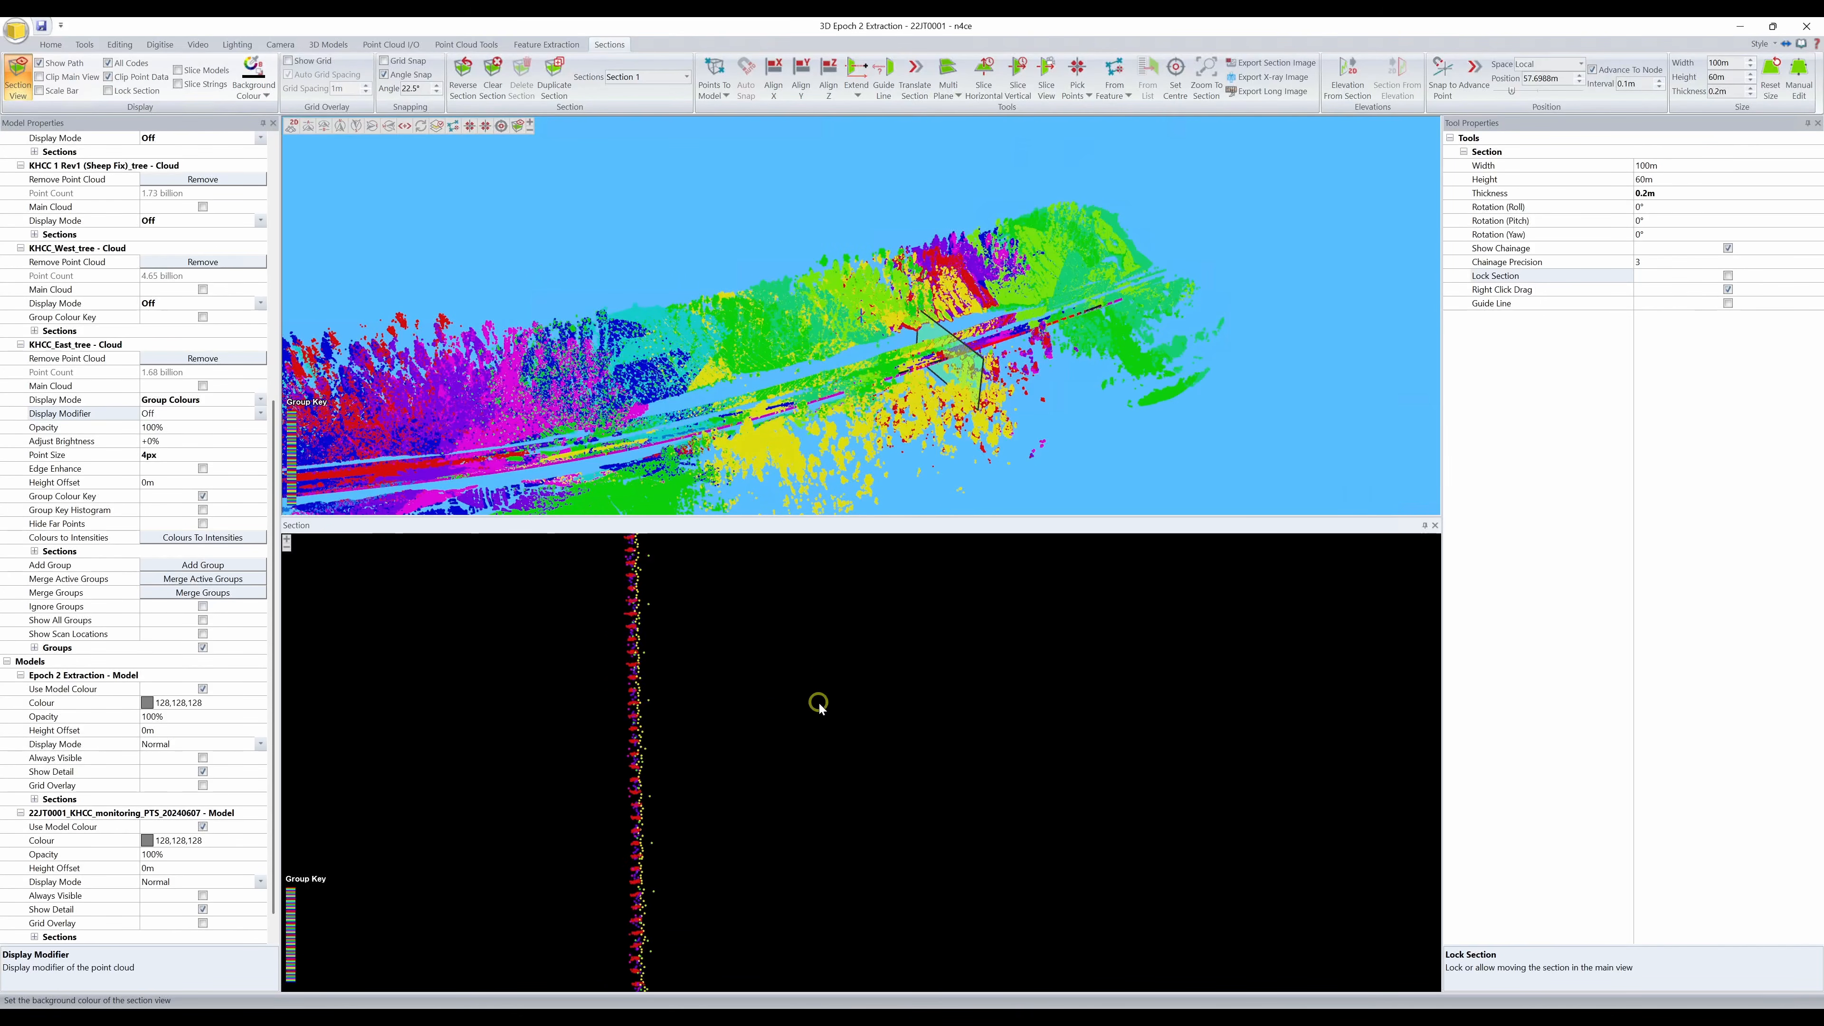
pyautogui.moveTo(906, 803); pyautogui.dragTo(761, 651)
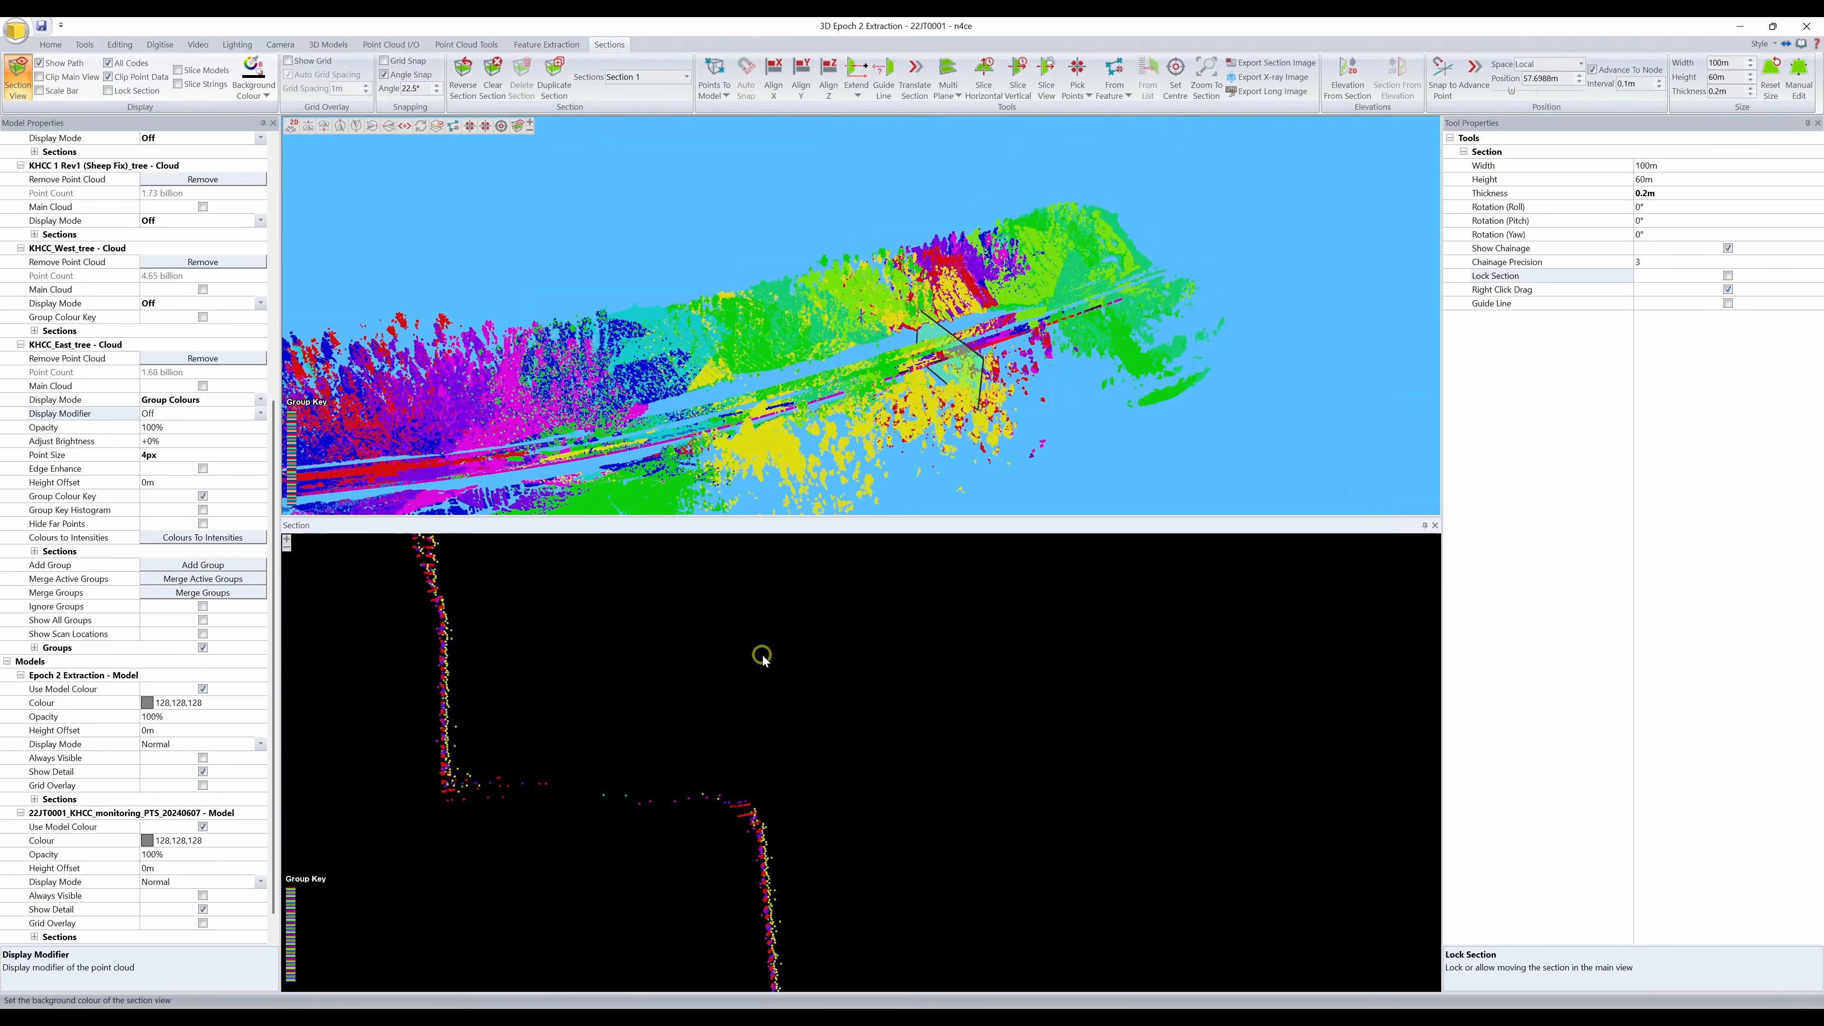
pyautogui.click(342, 431)
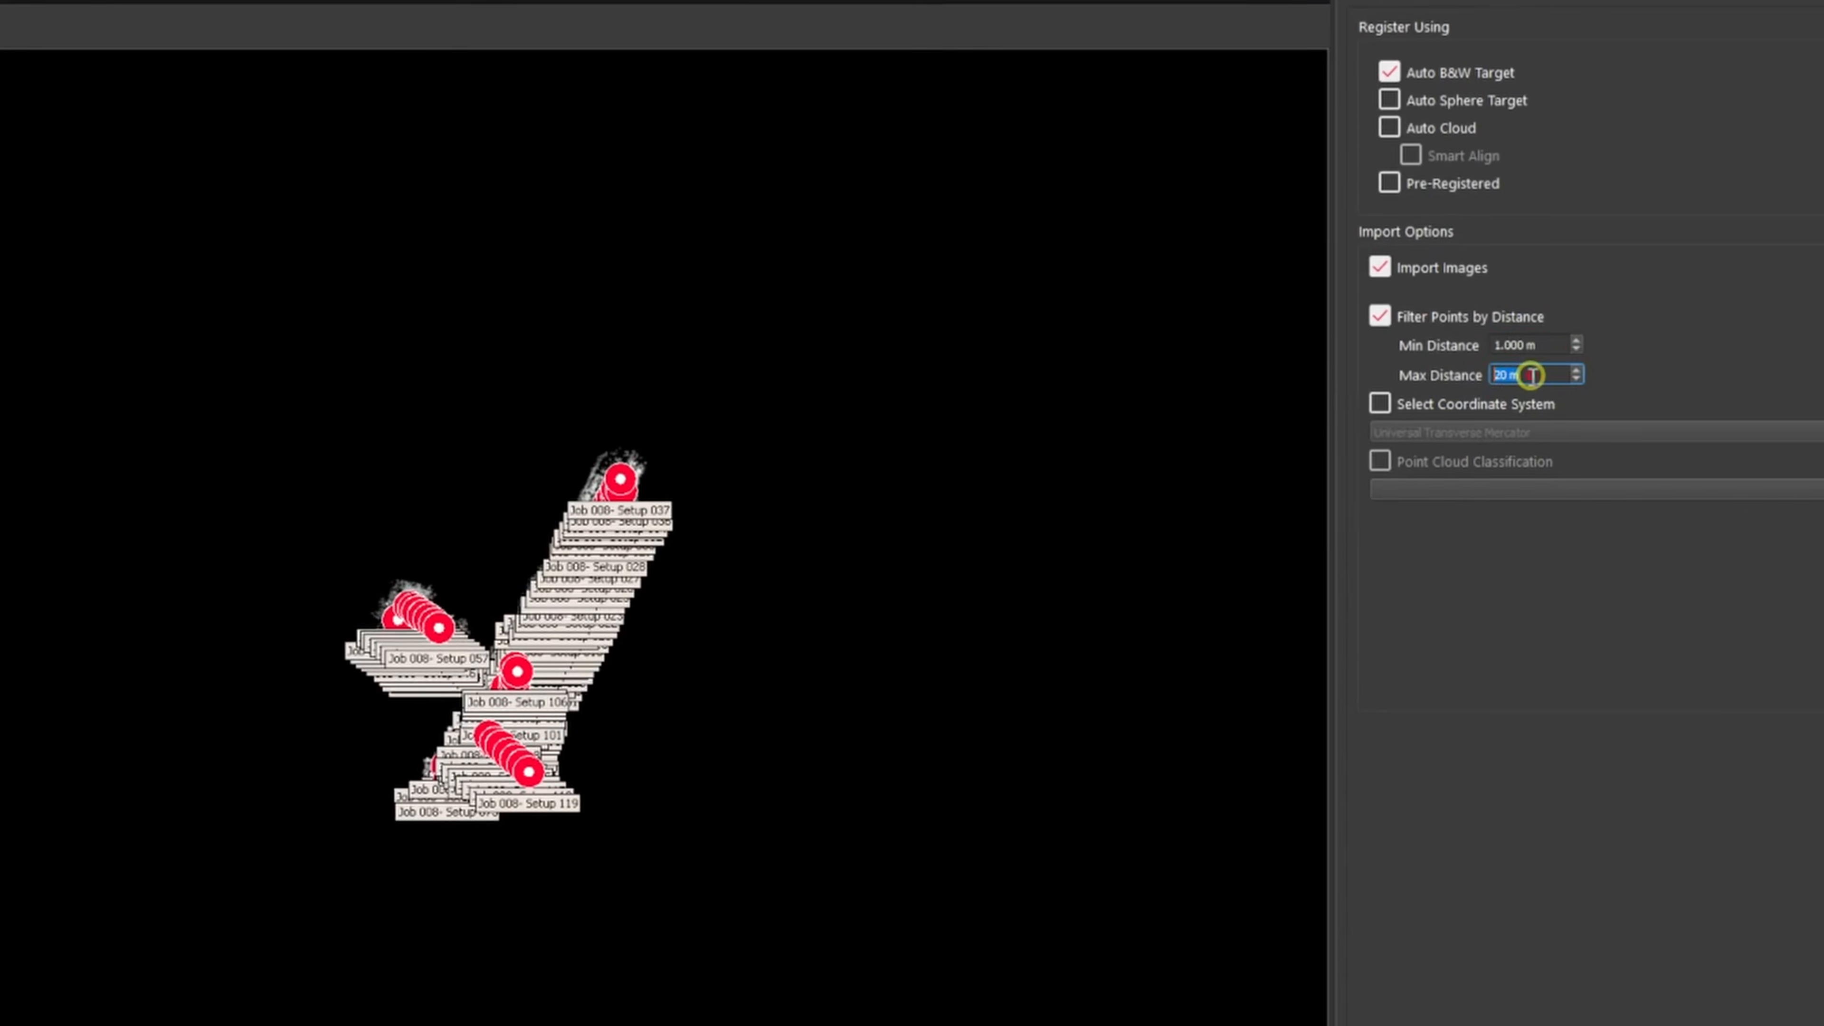
# Step: Try a scan distance threshold of 50 m on the KHCC_East_tree cloud
pyautogui.click(1476, 372)
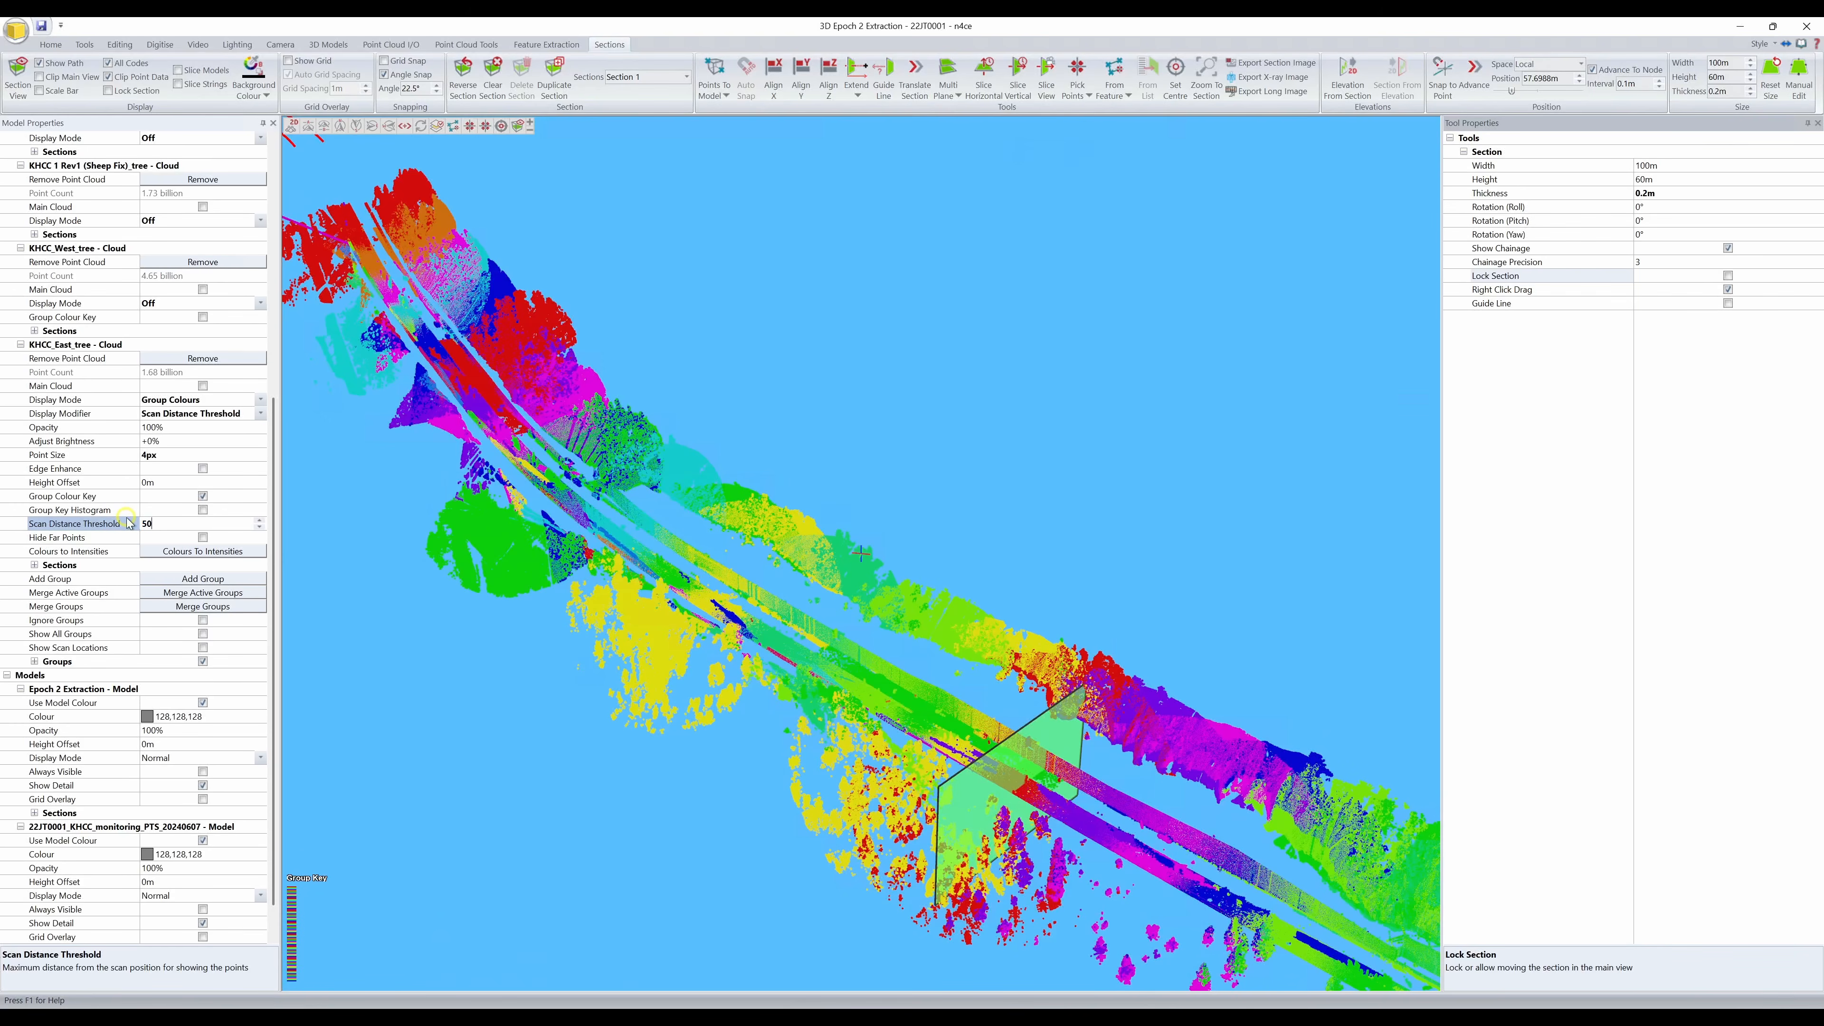
pyautogui.press('Return')
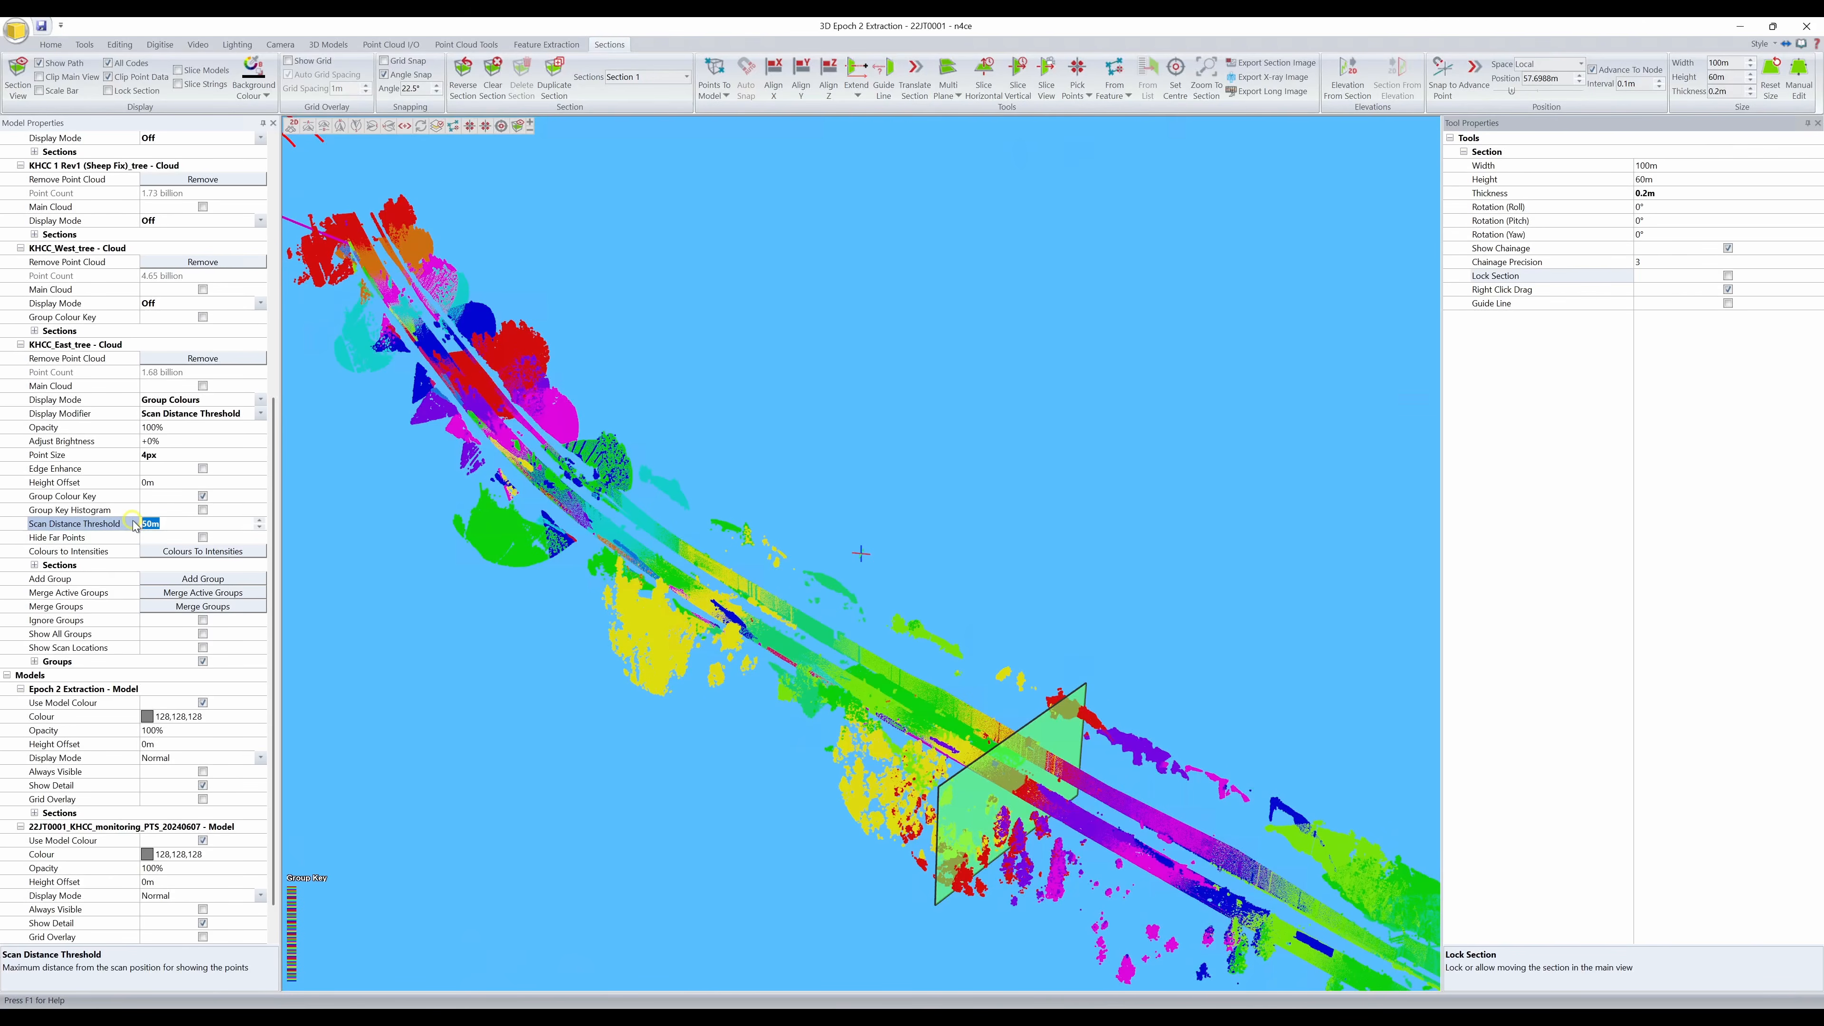
pyautogui.press('Return')
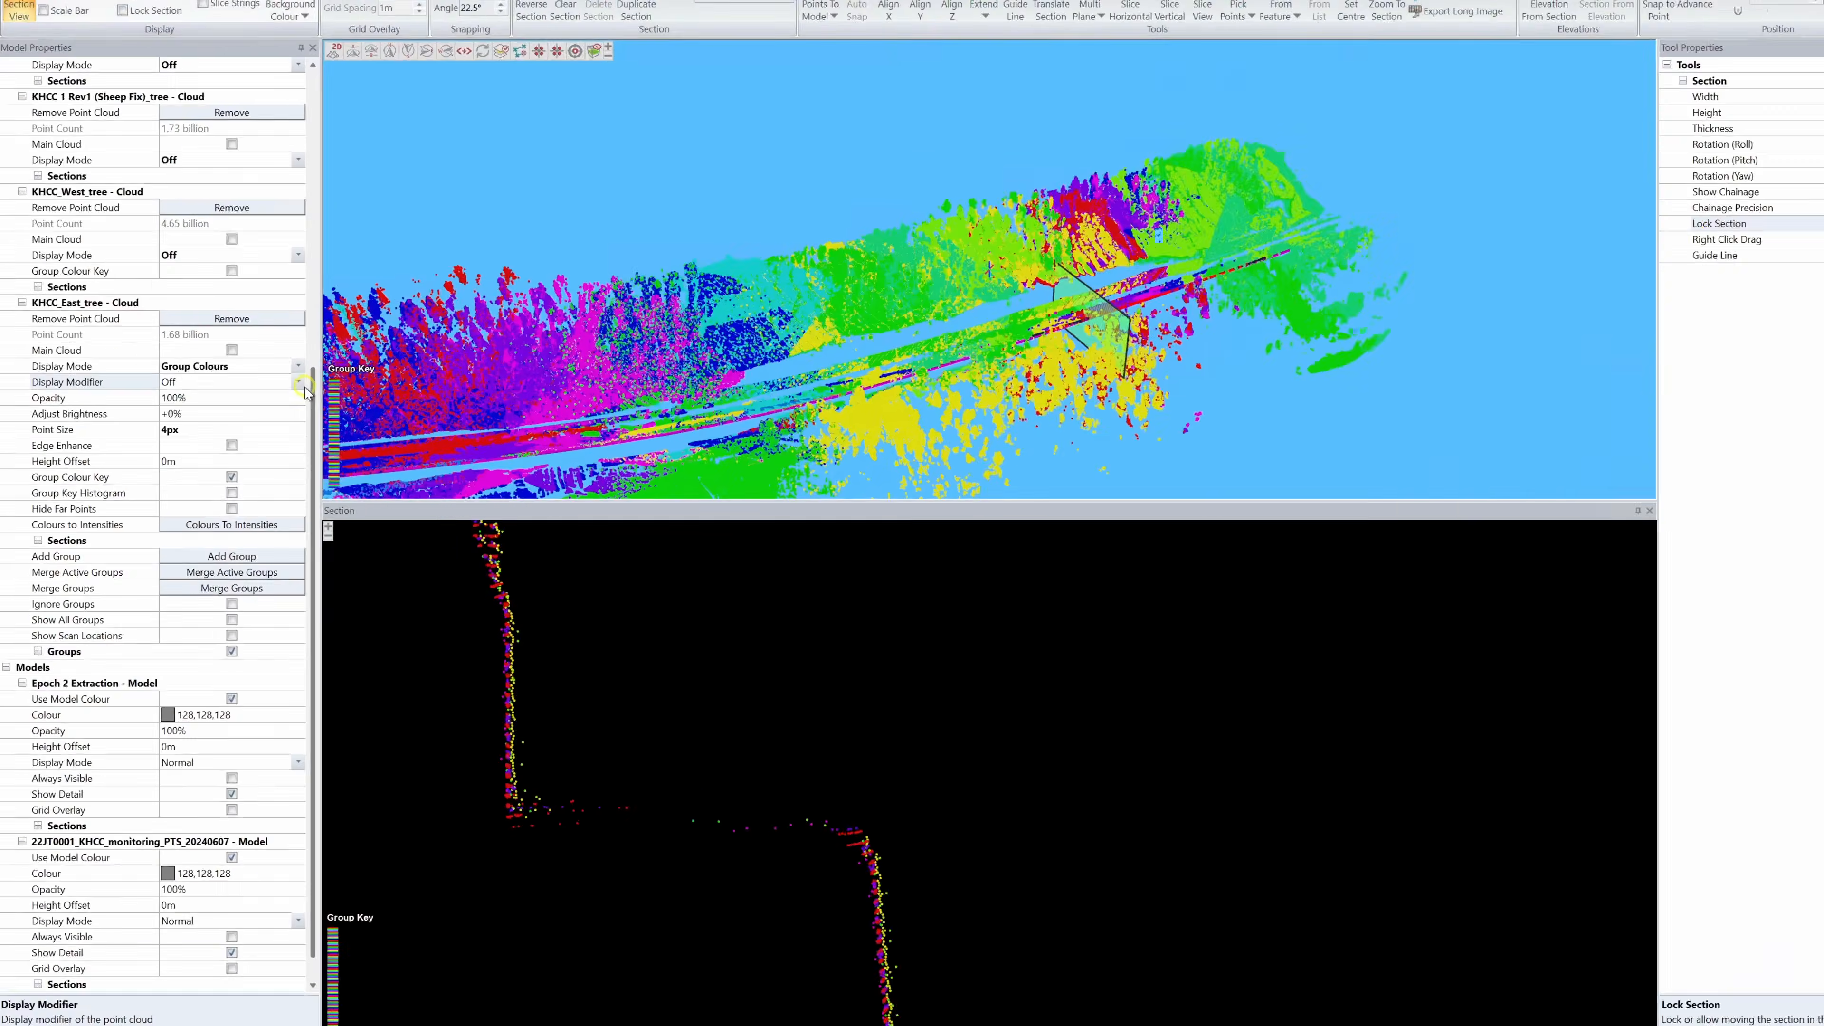
# Step: Set the KHCC_East_tree cloud's display modifier to Scan Distance Threshold with a threshold of 40 m
pyautogui.click(278, 254)
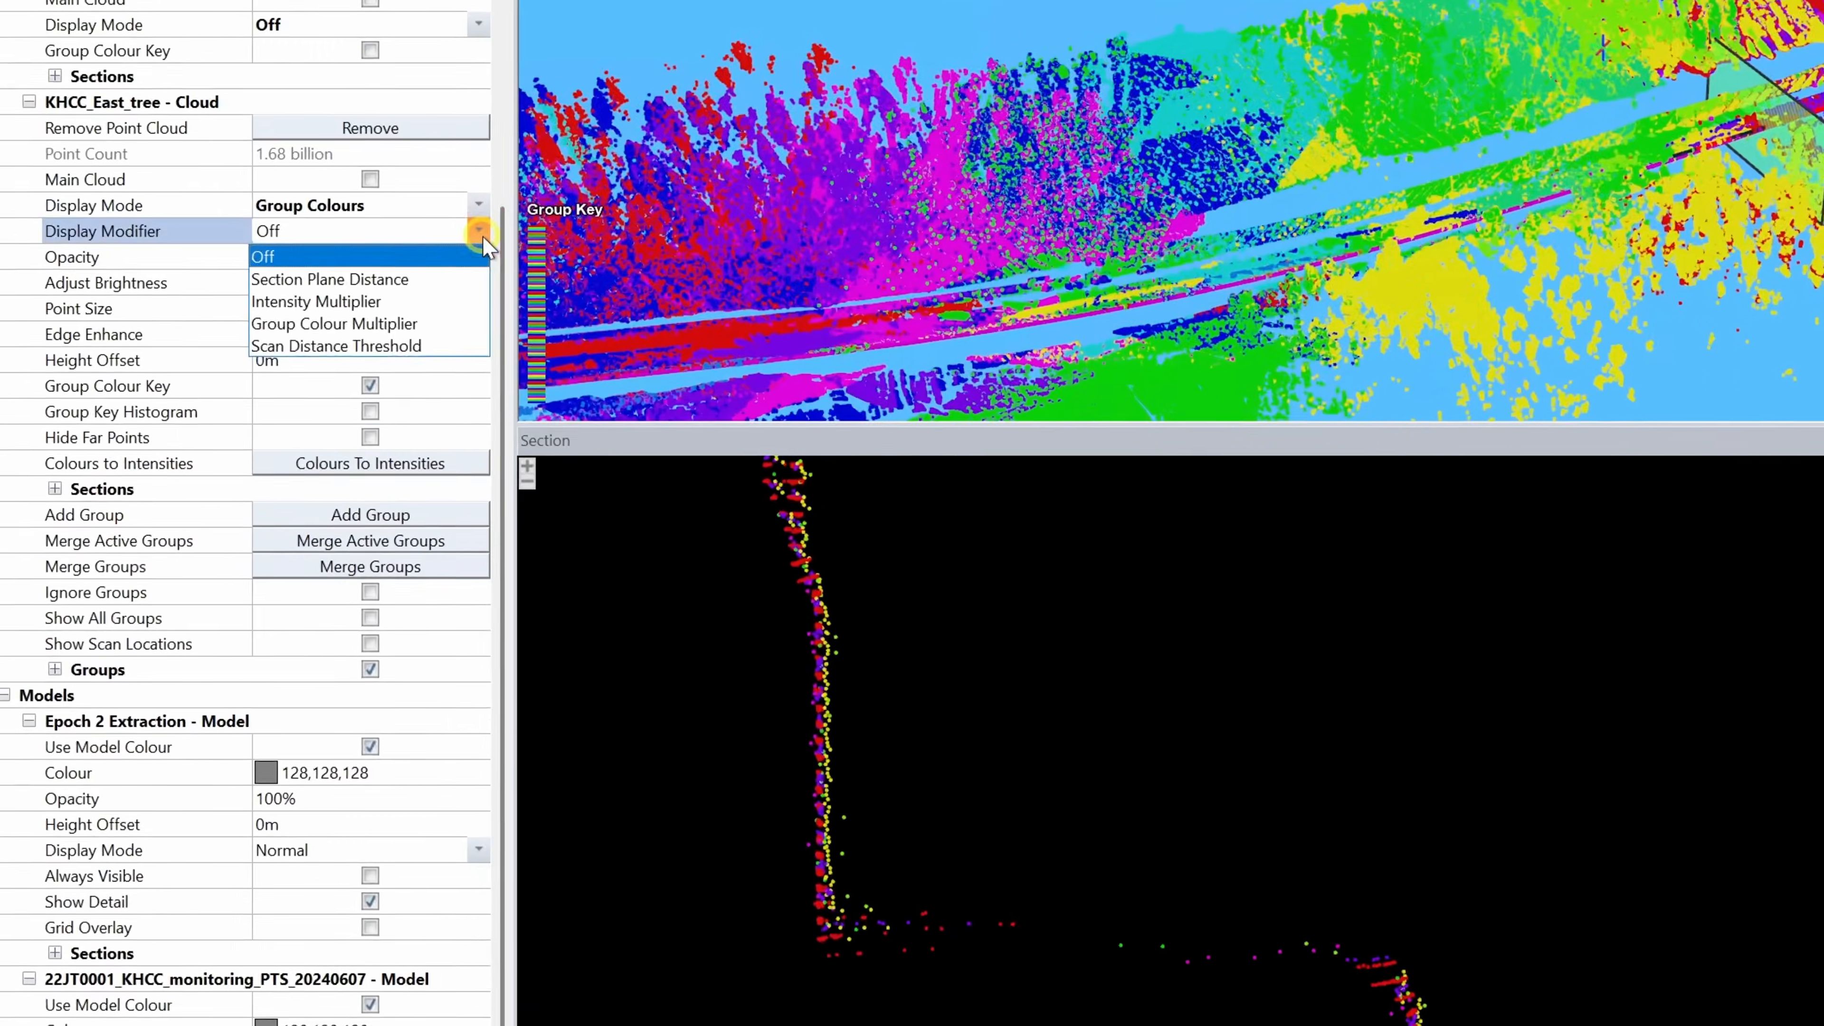
pyautogui.click(352, 346)
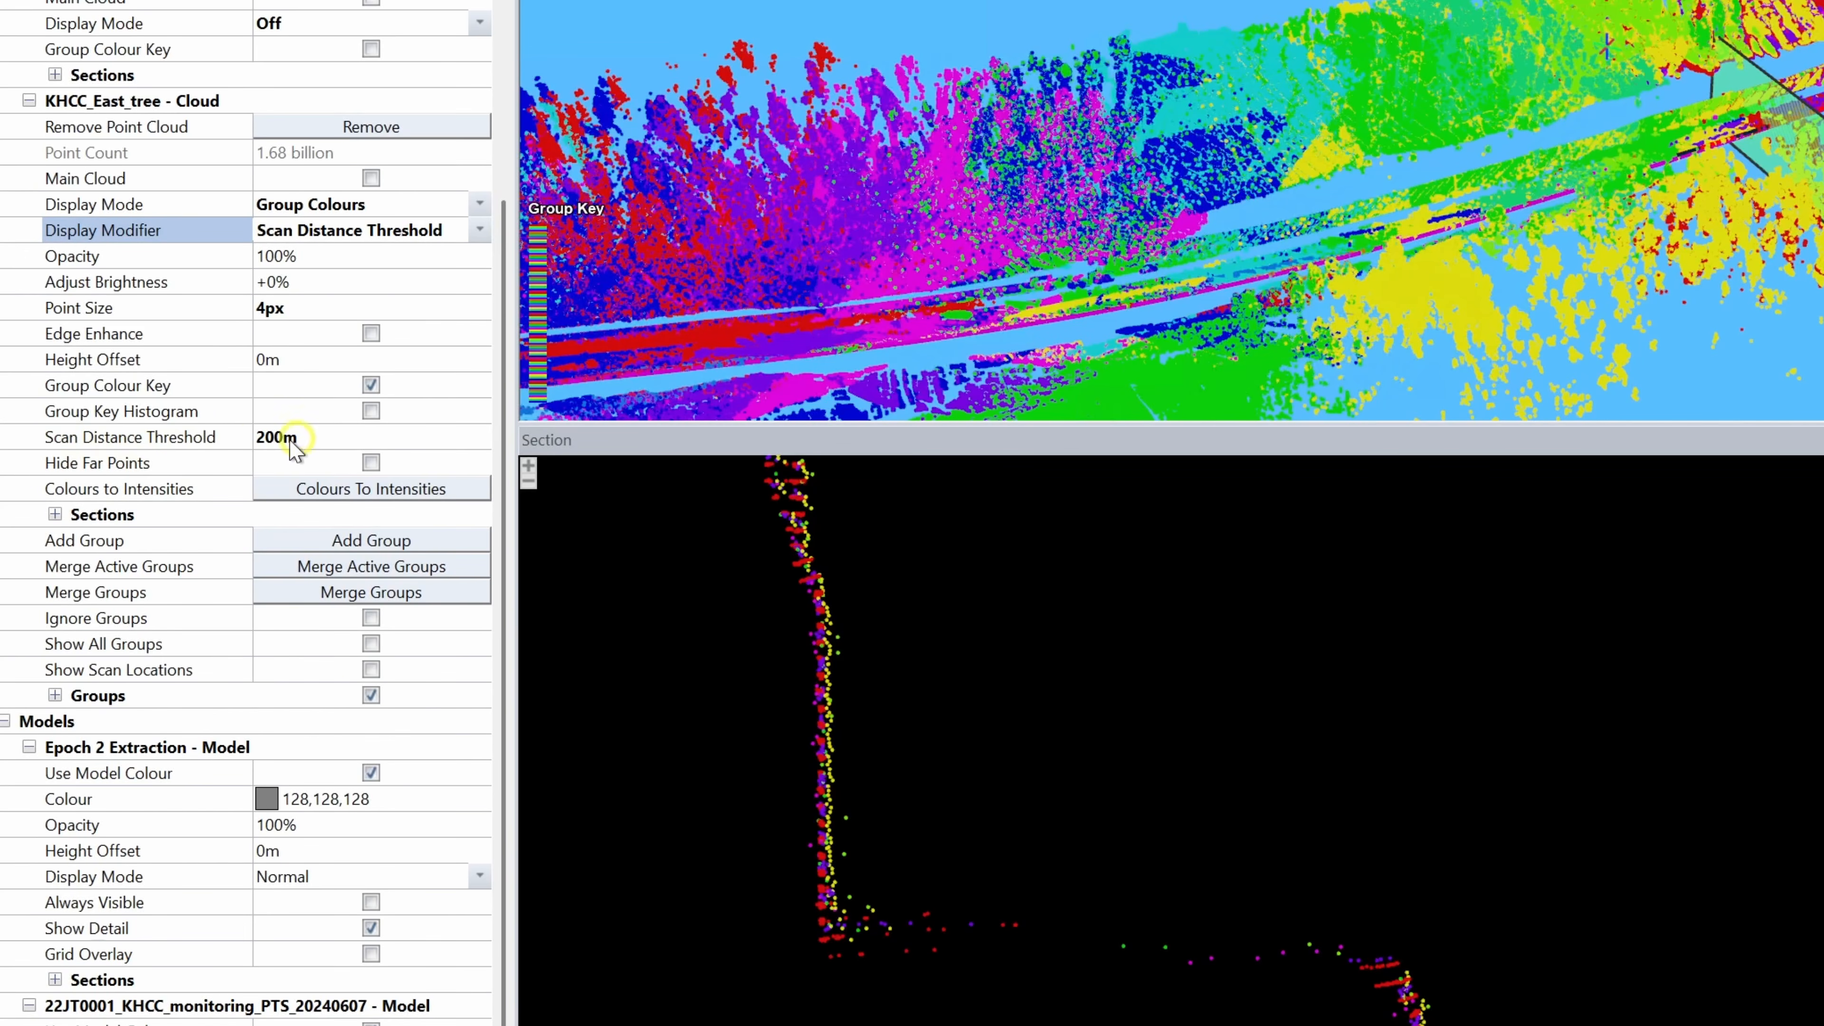
pyautogui.click(310, 438)
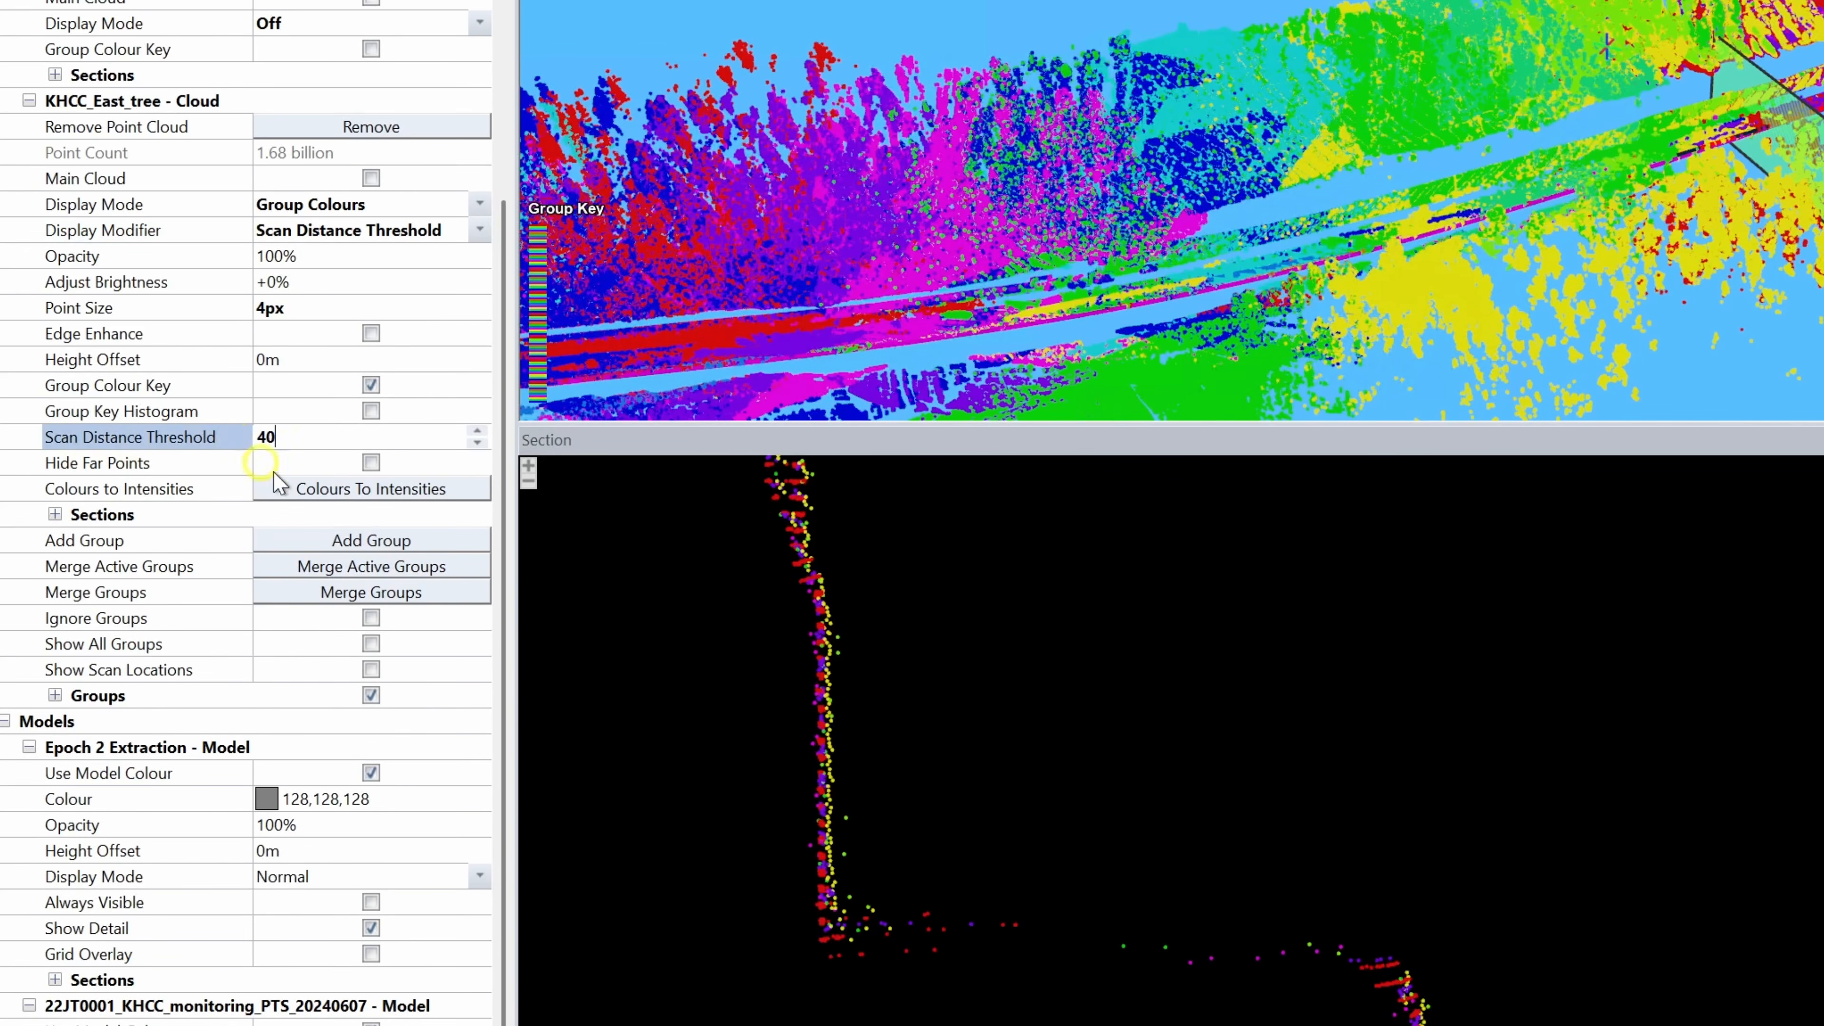
pyautogui.press('Return')
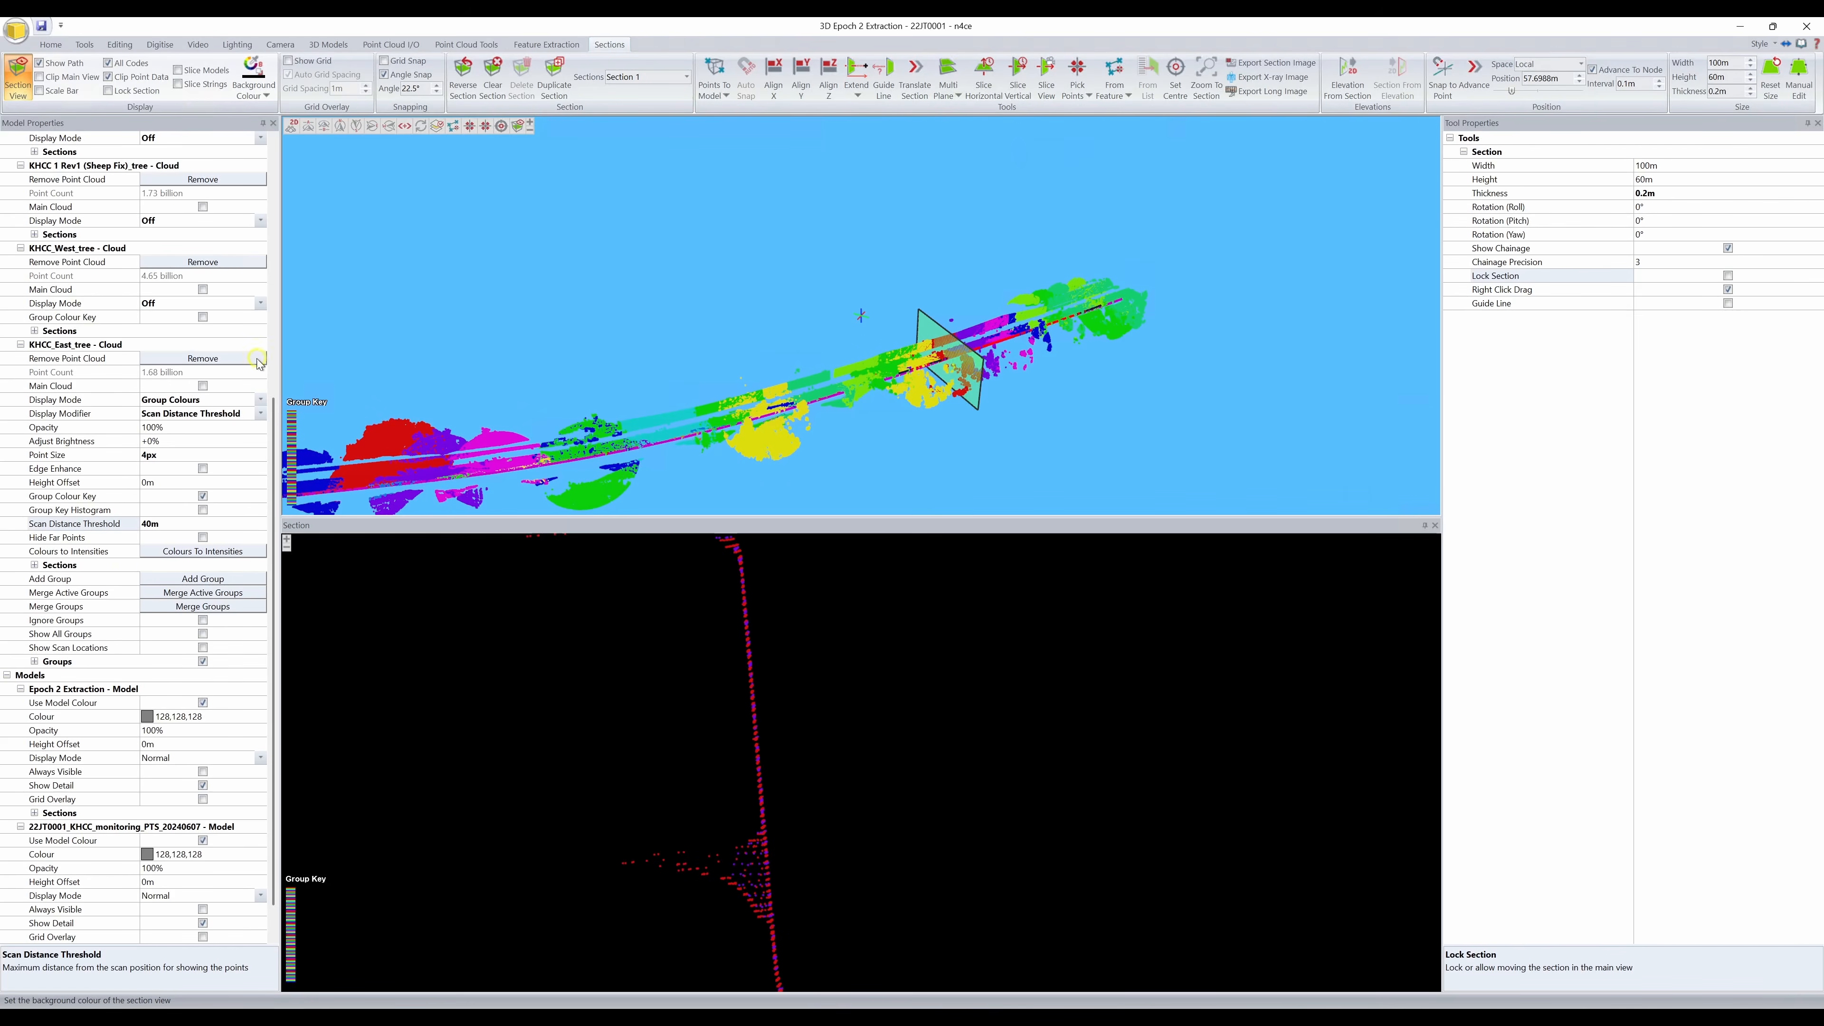
# Step: Switch off the display modifier of the KHCC_East_tree cloud
pyautogui.click(260, 415)
pyautogui.click(233, 427)
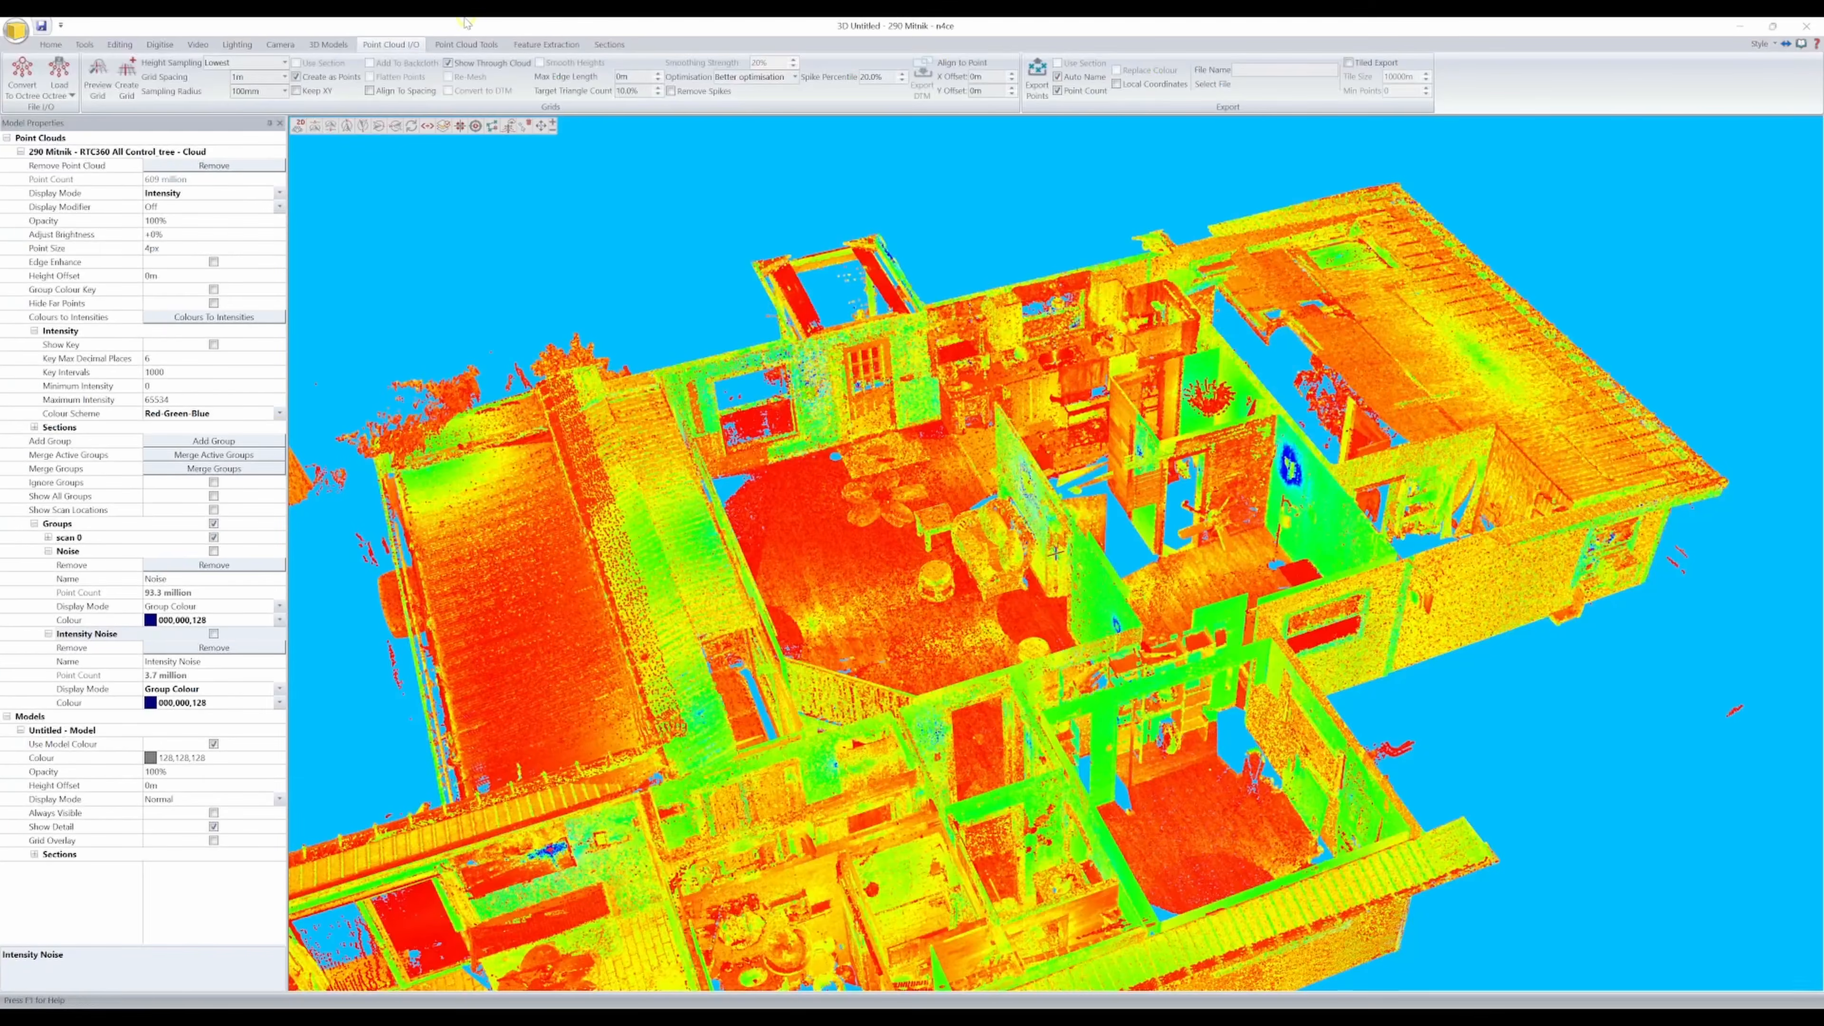
# Step: Choose House_Cleaned.laz in the 290 Mitnik project's Point Cloud folder as the export file for the house cloud
pyautogui.click(450, 42)
pyautogui.click(414, 45)
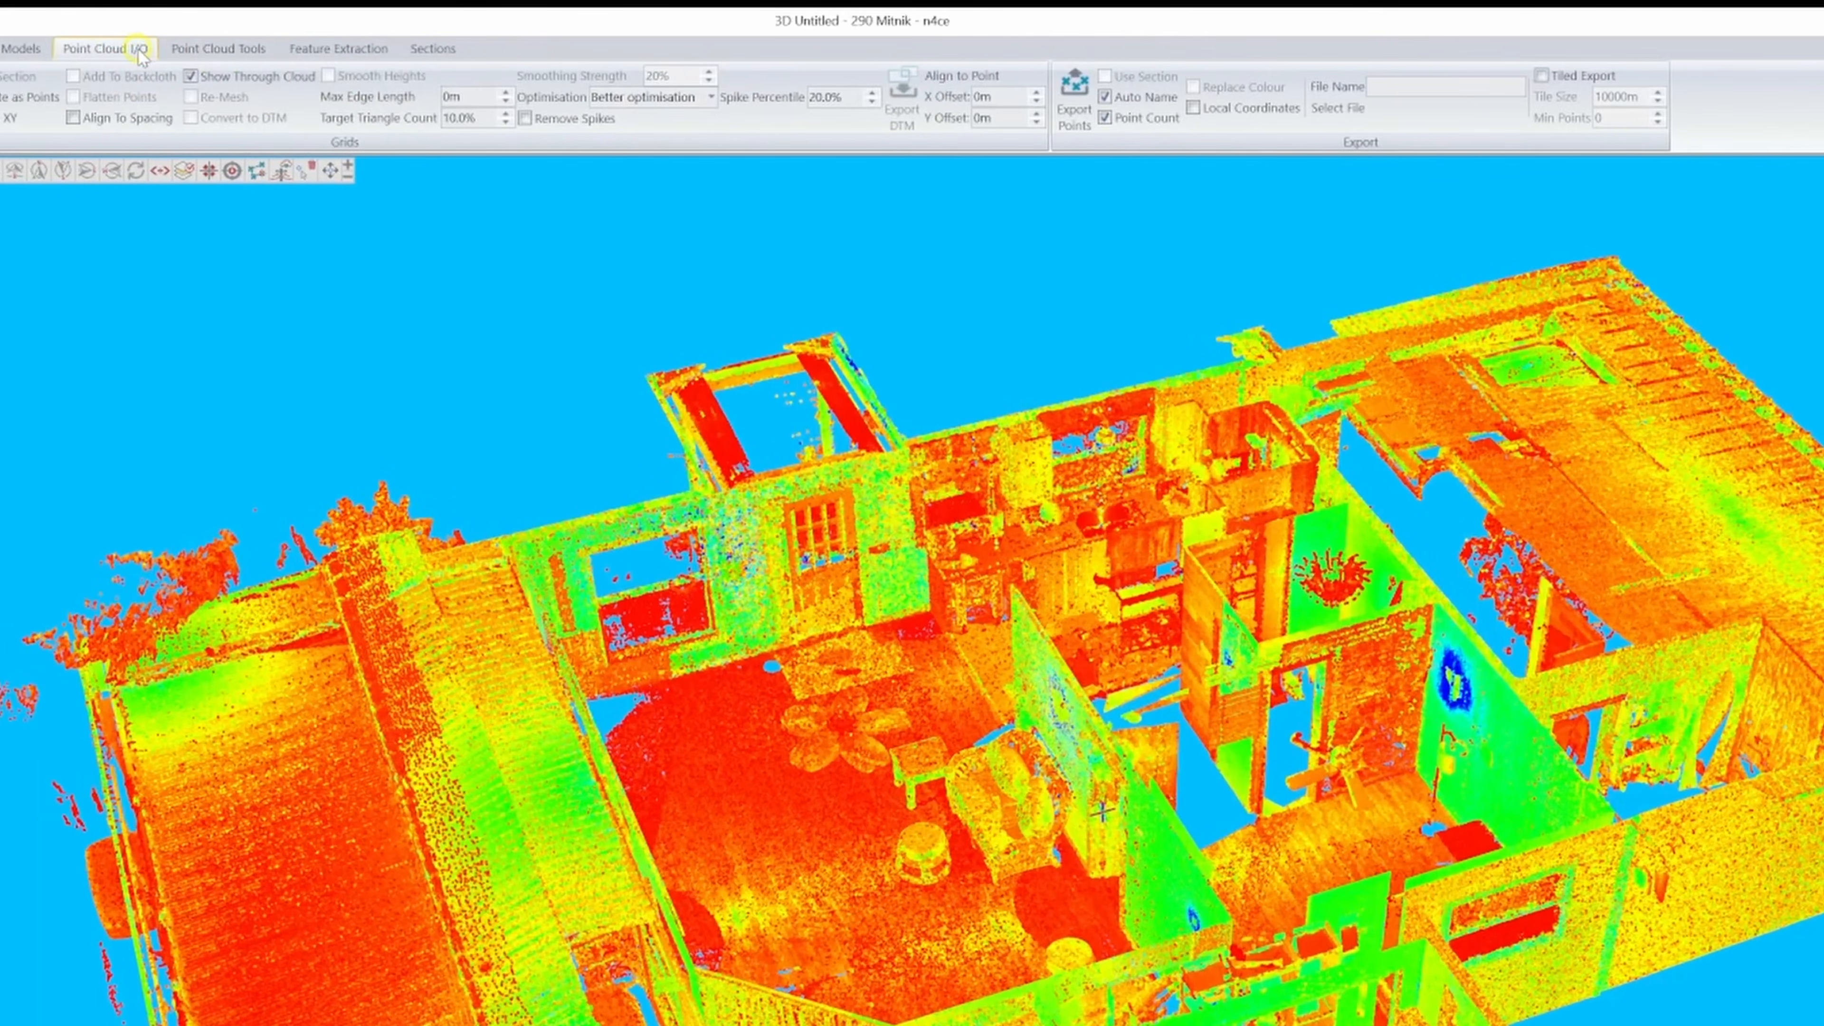
pyautogui.click(1359, 109)
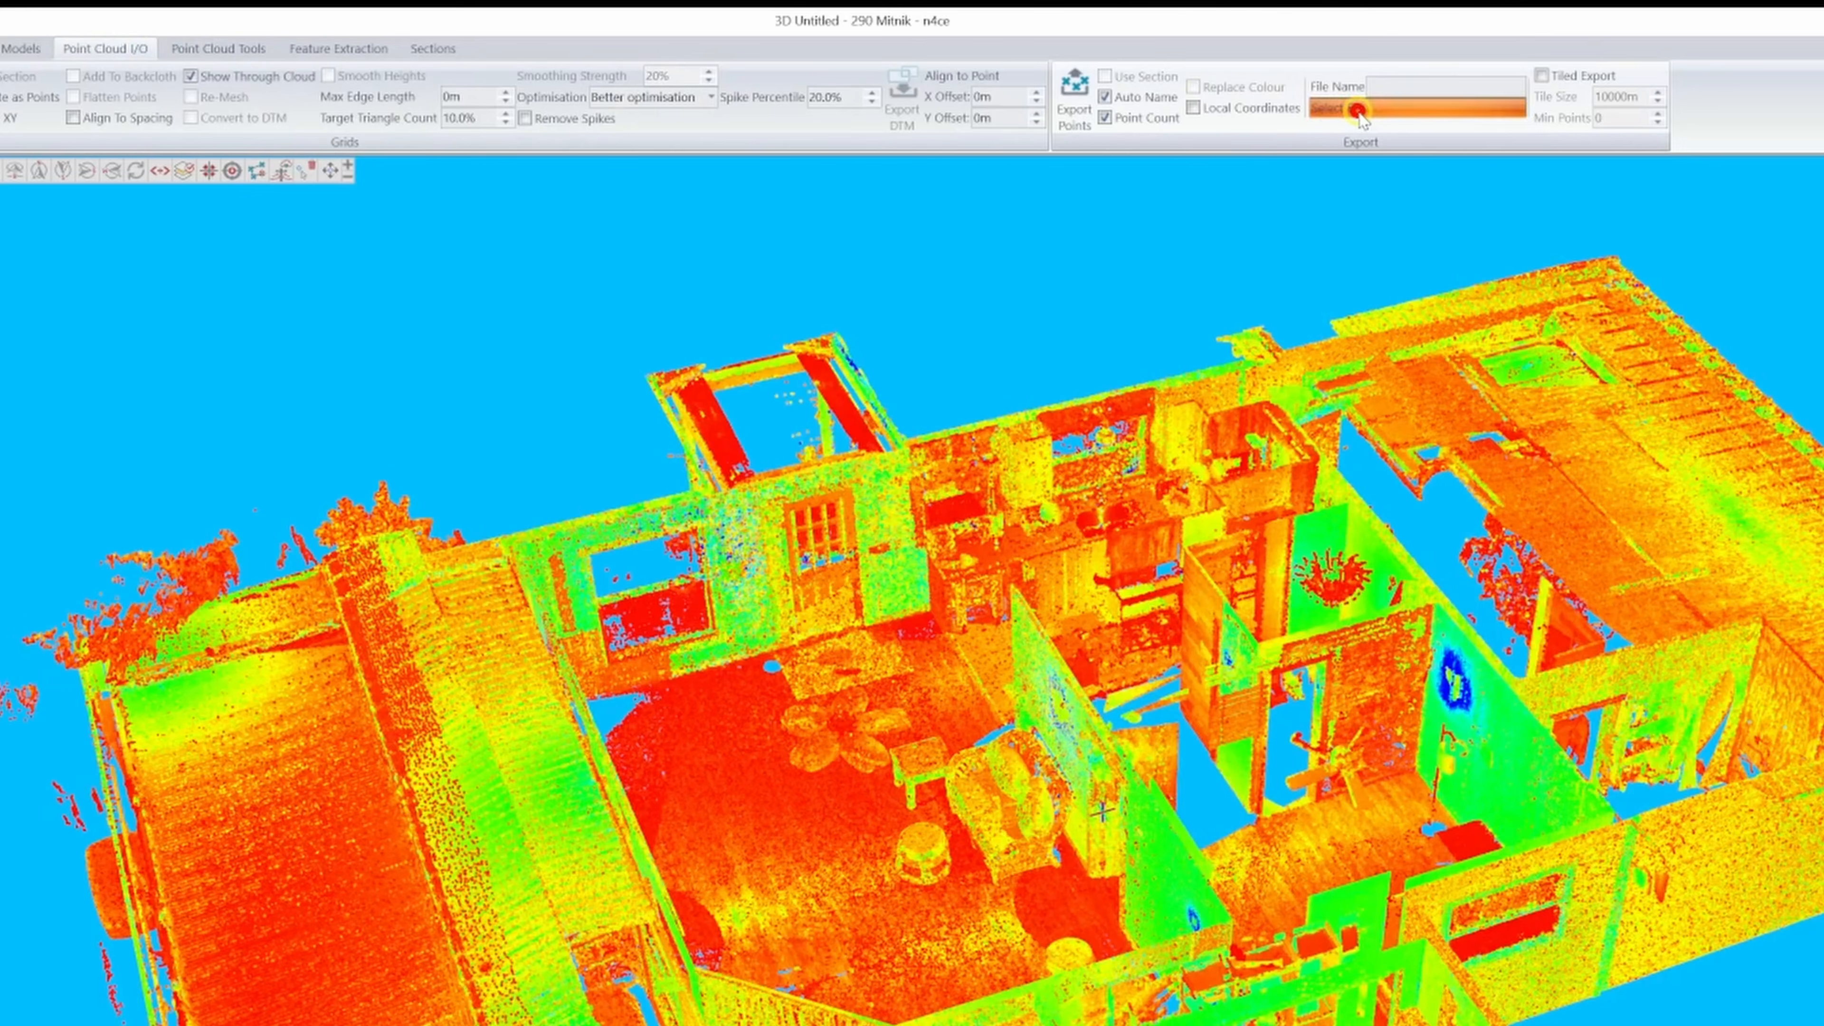
pyautogui.click(983, 512)
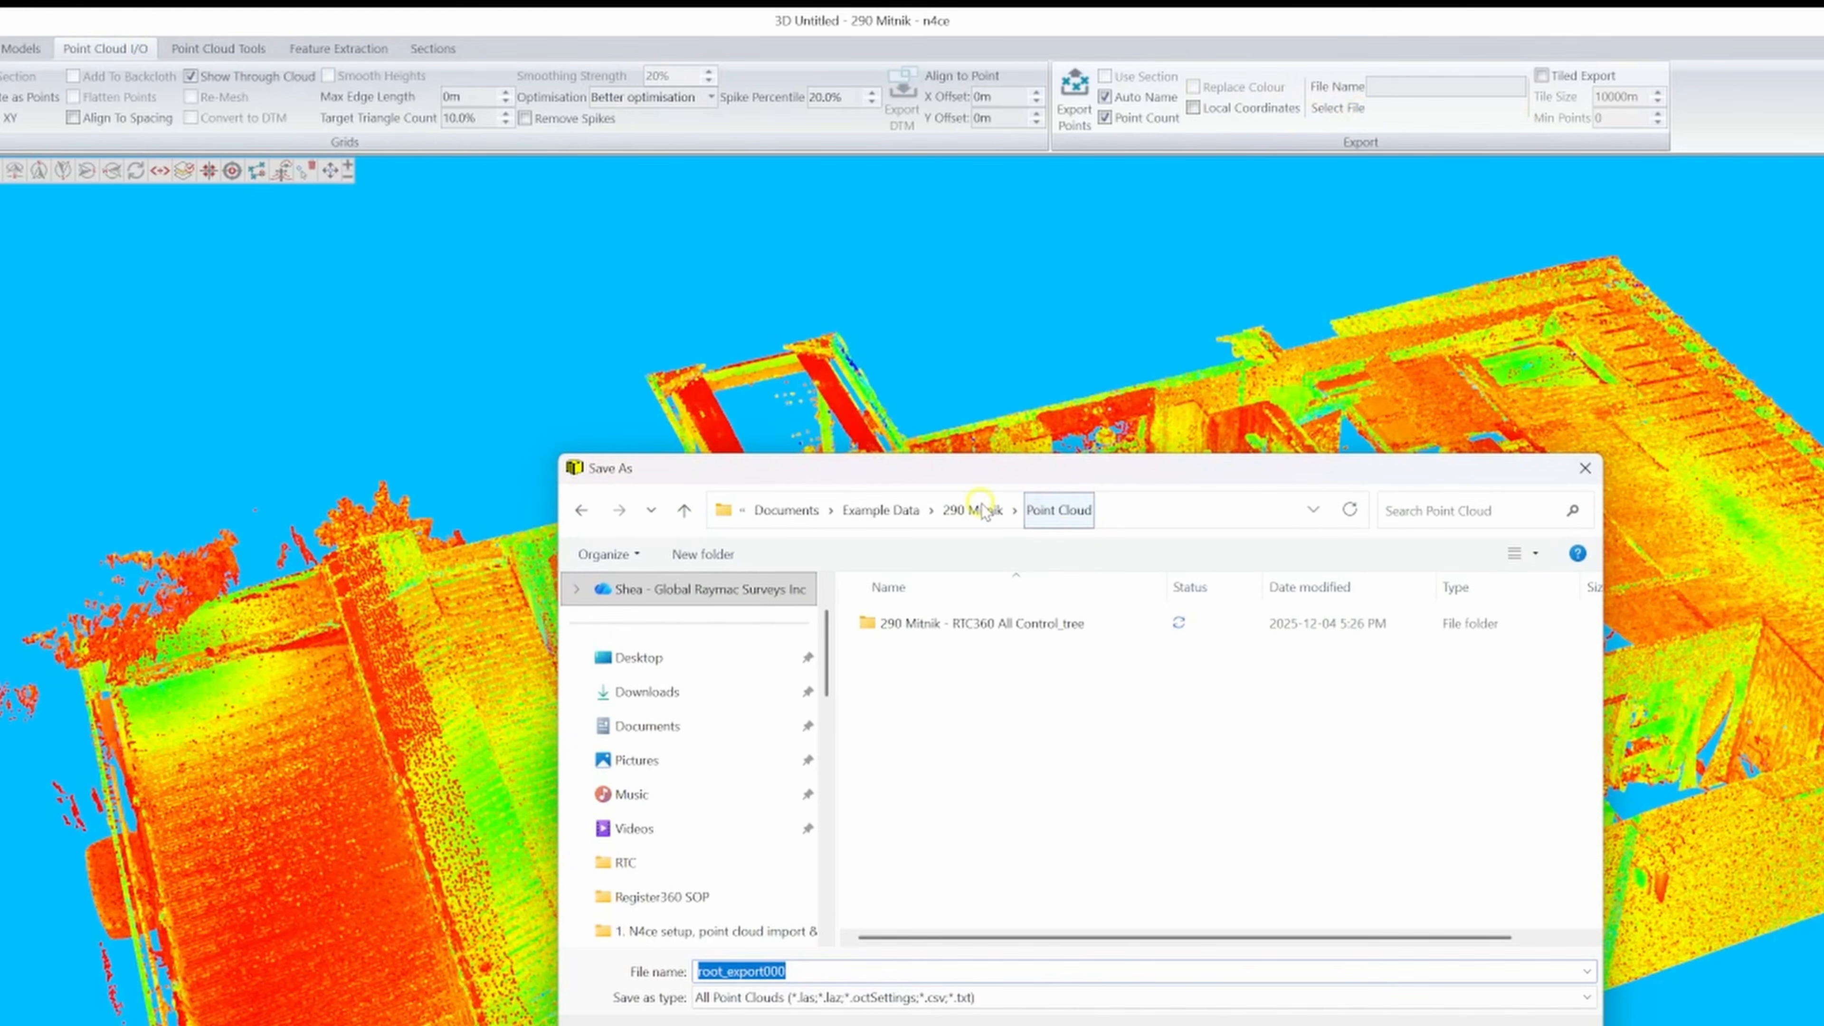
pyautogui.click(824, 977)
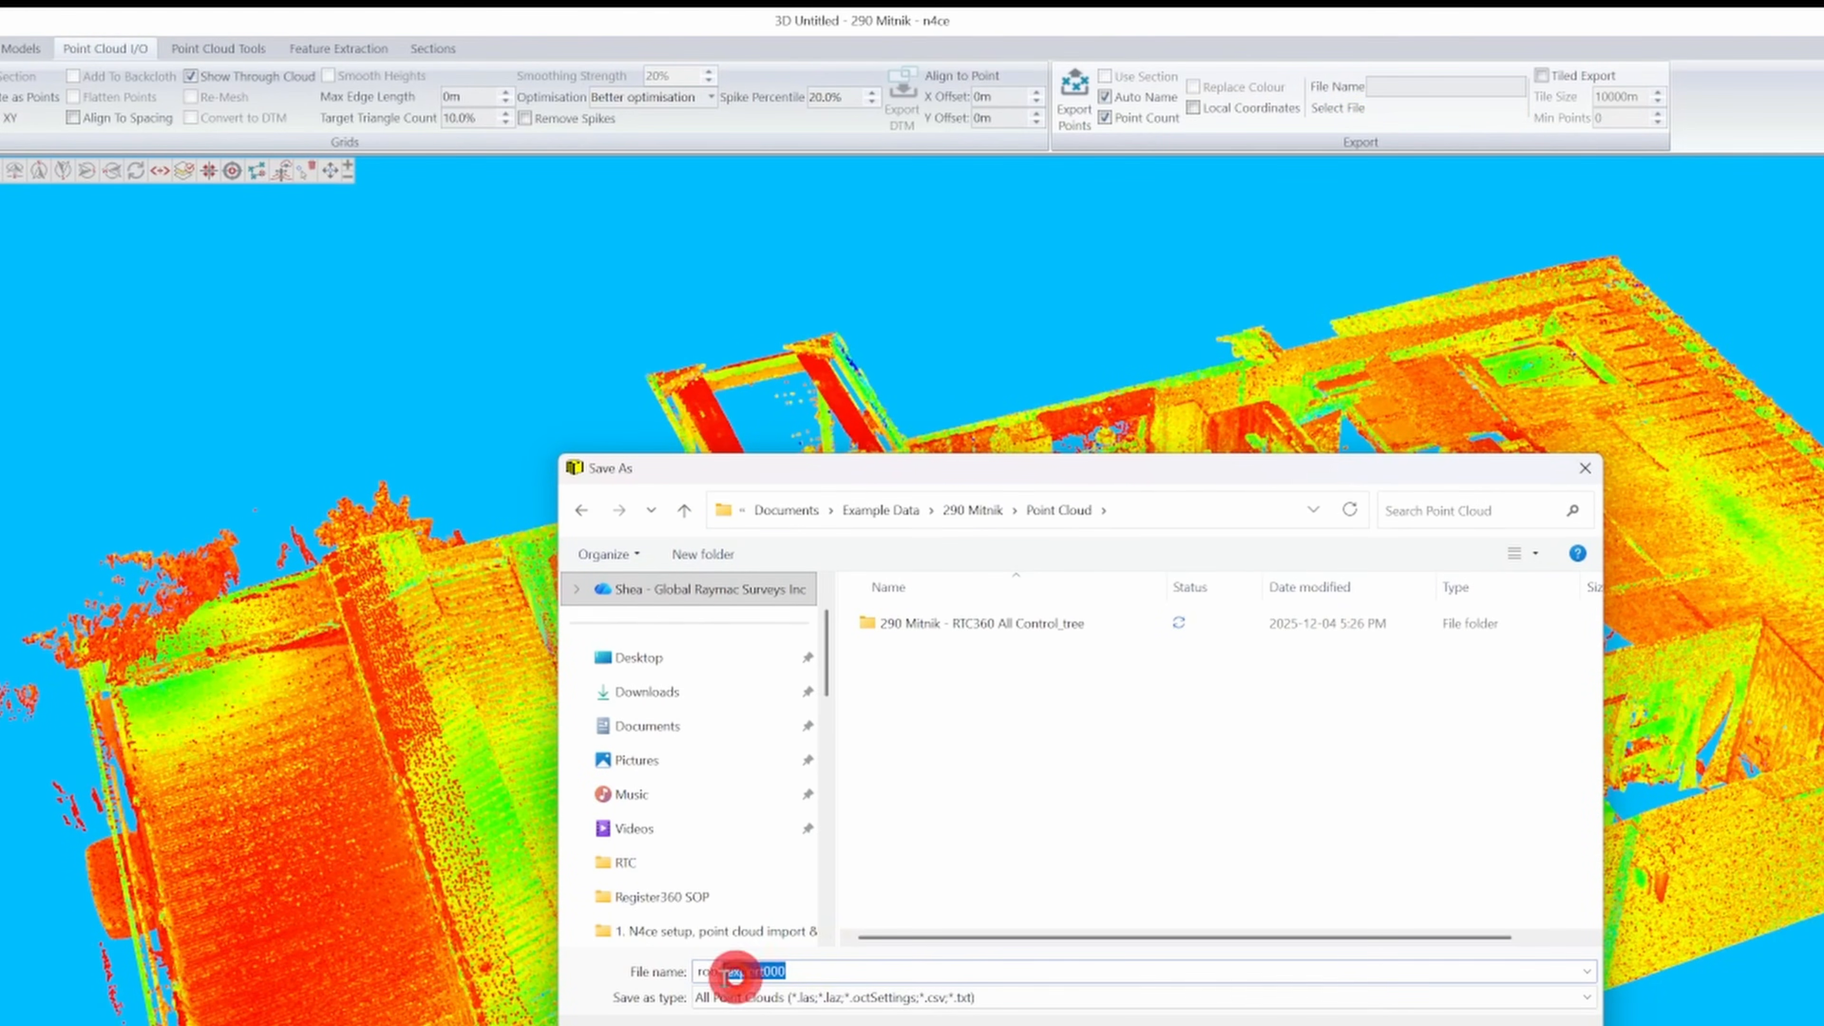
pyautogui.write('House')
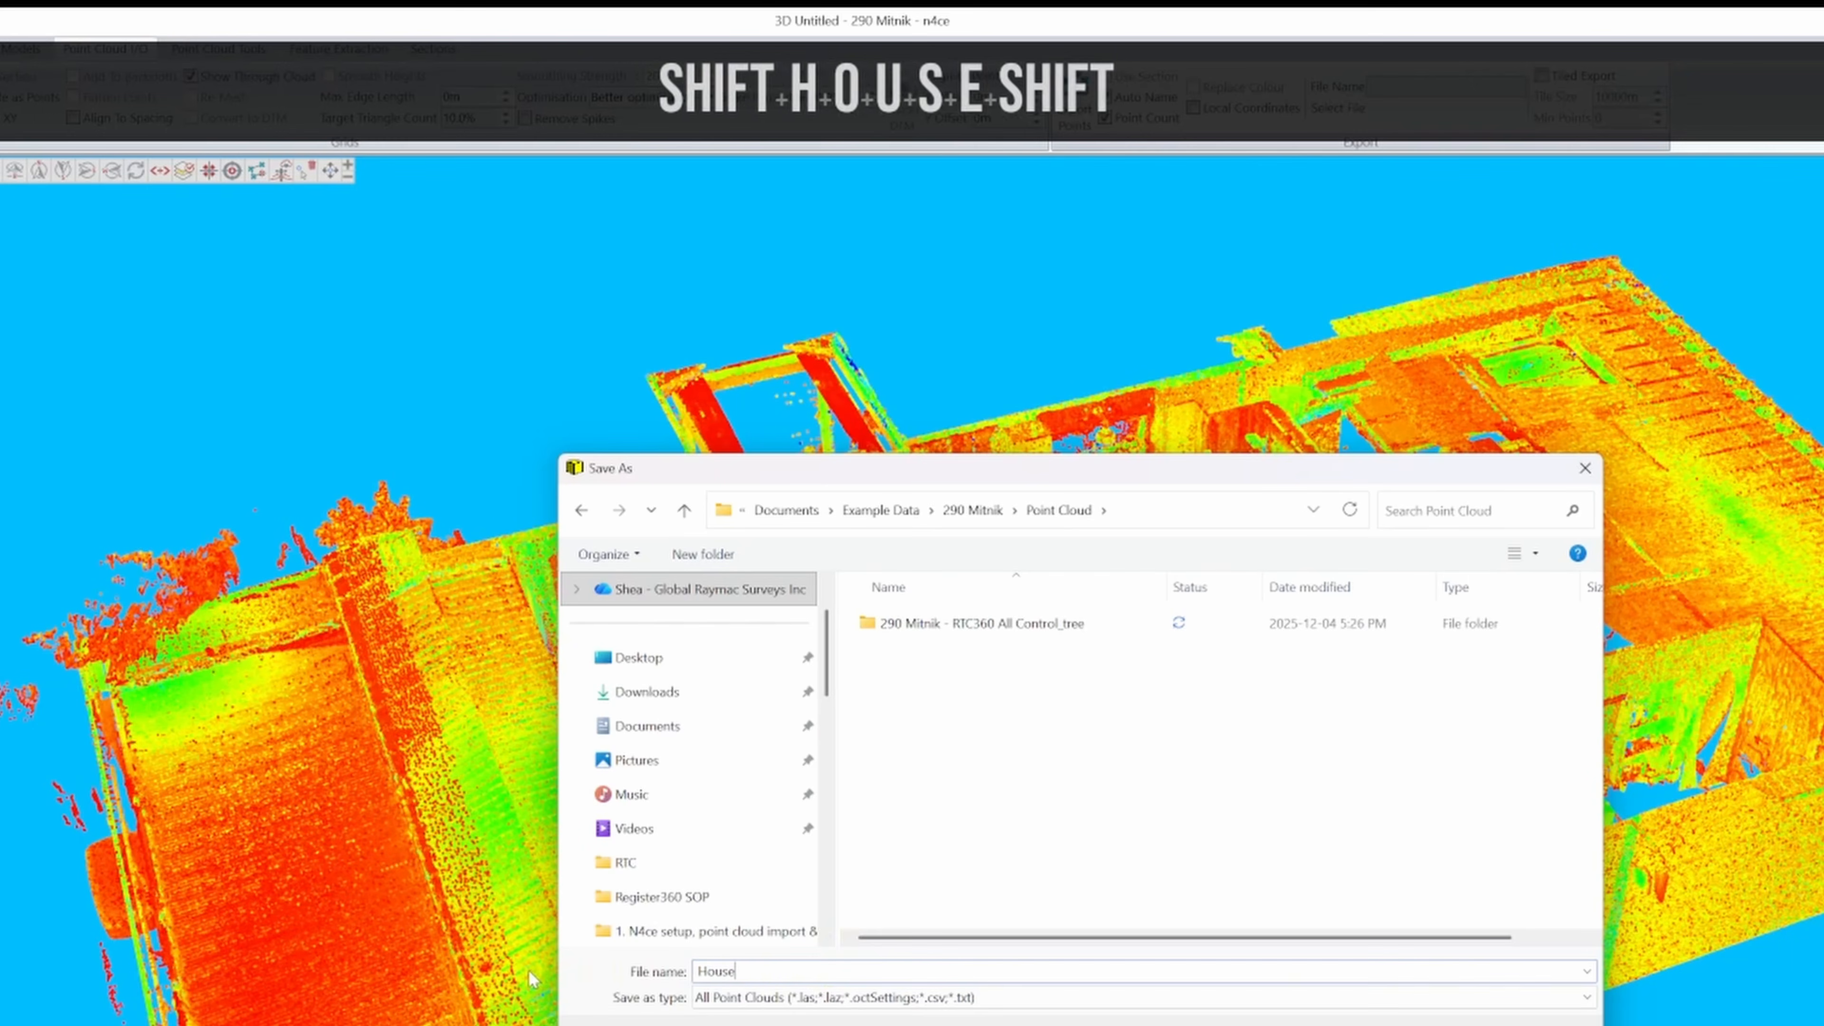
pyautogui.write('_Cleaned')
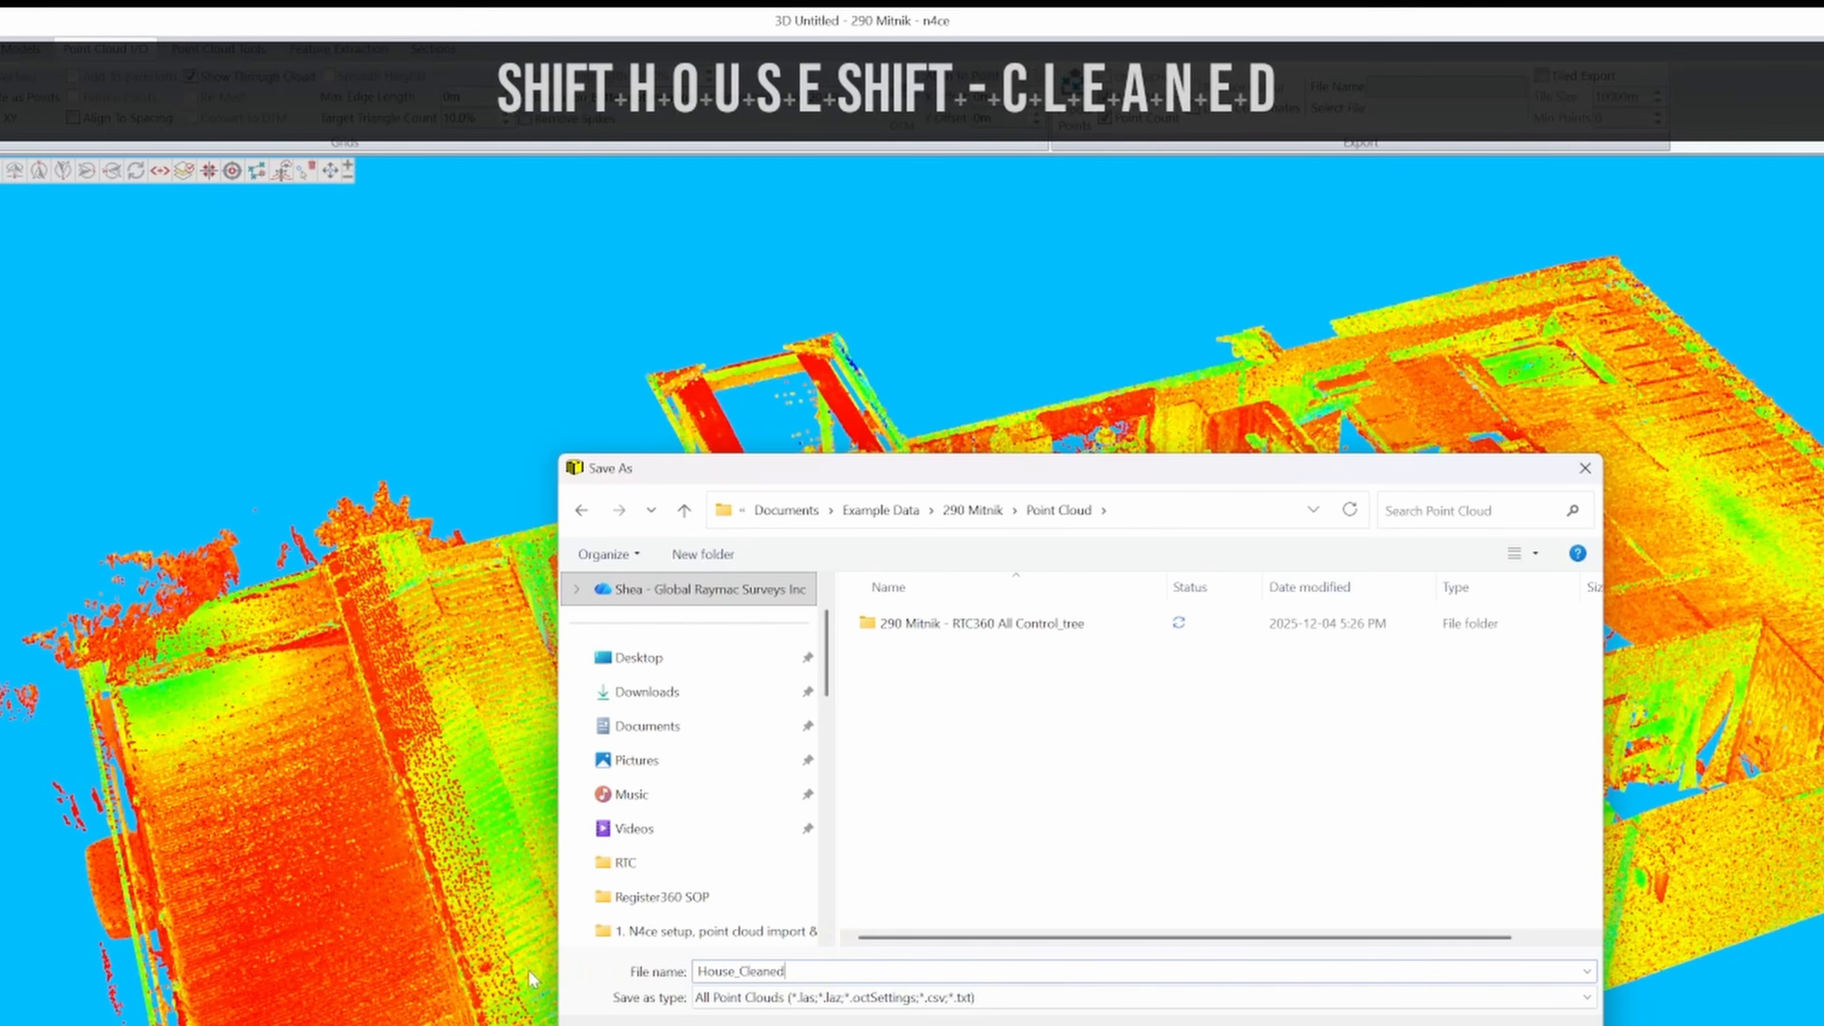
pyautogui.write('.laz')
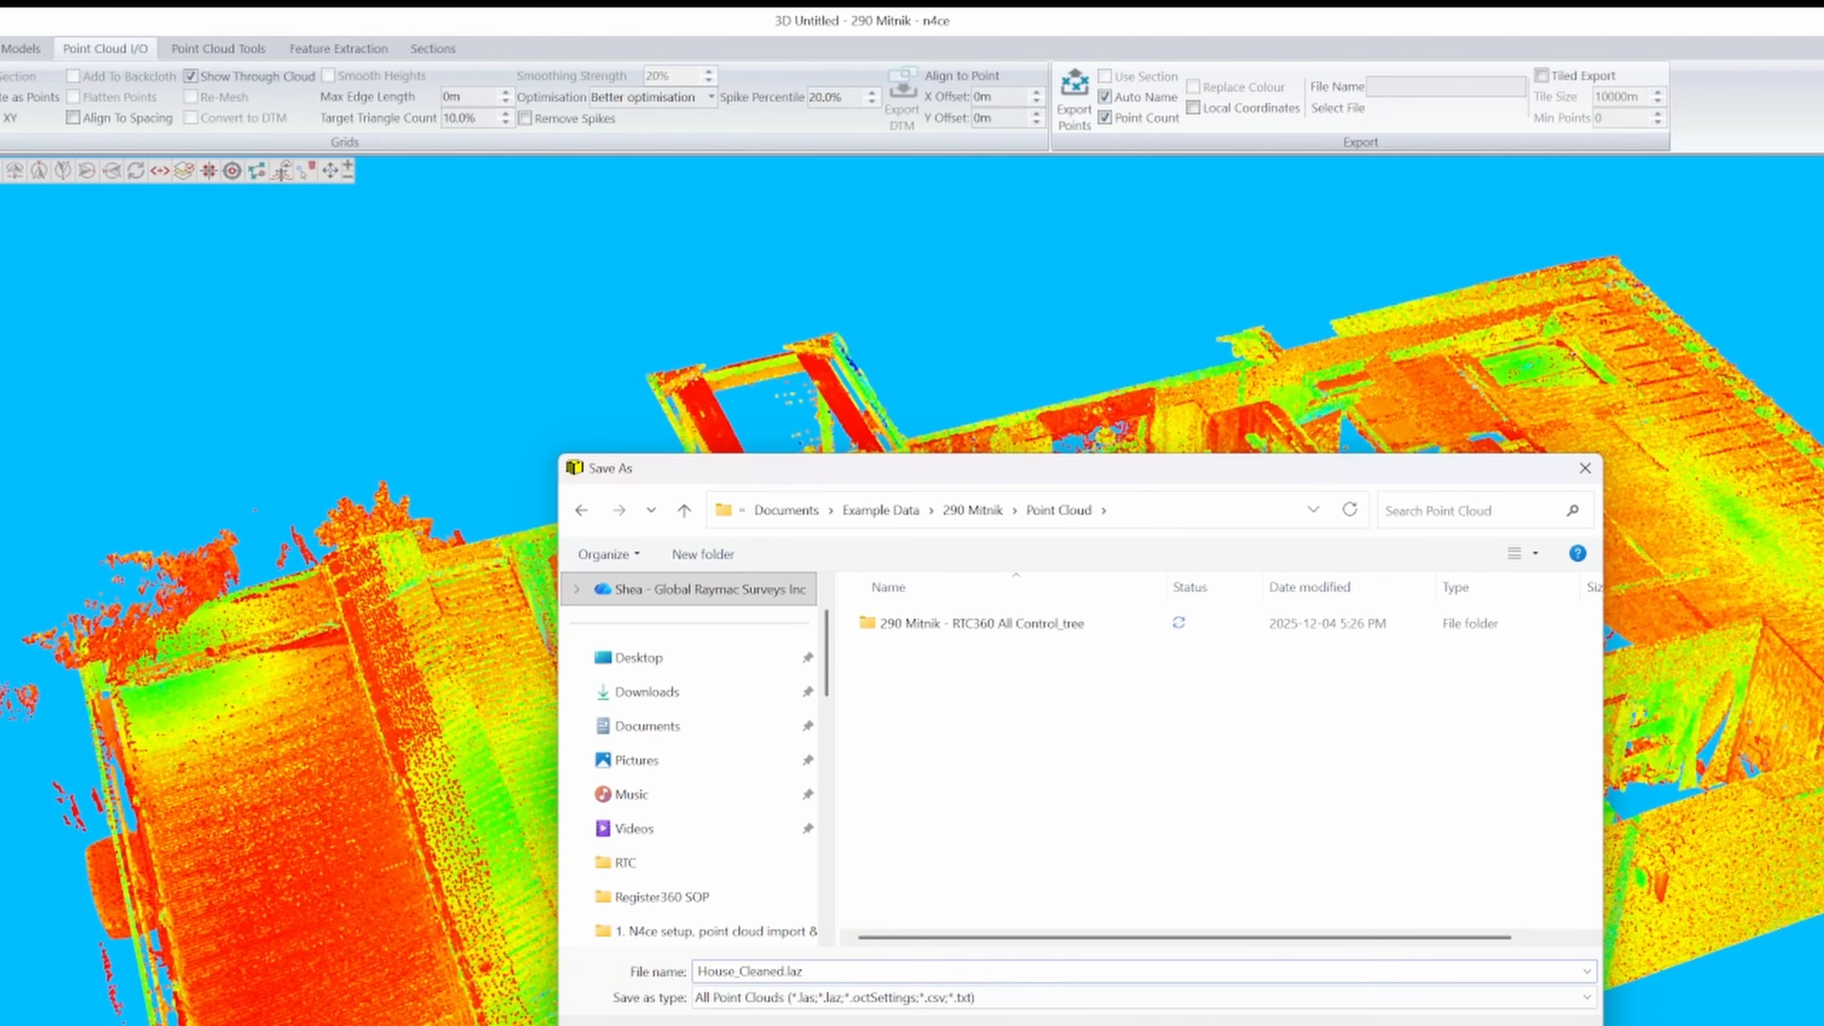
pyautogui.press('Return')
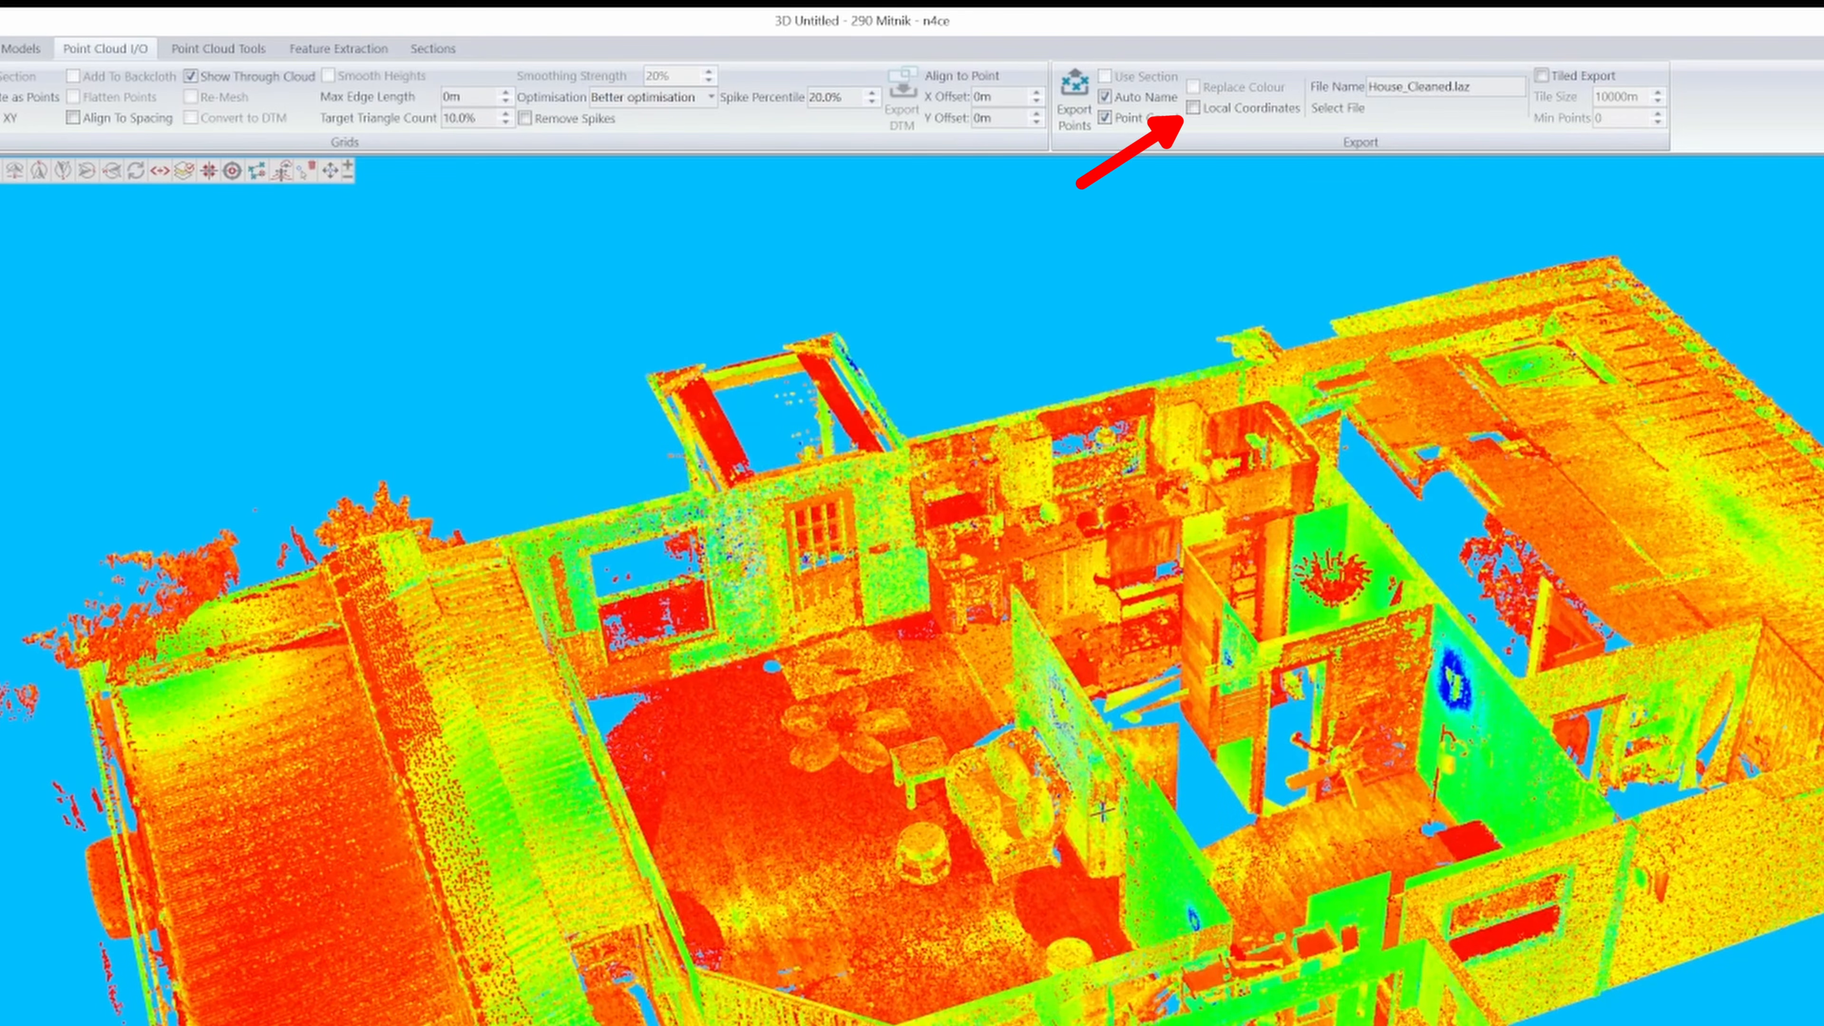
pyautogui.click(1195, 108)
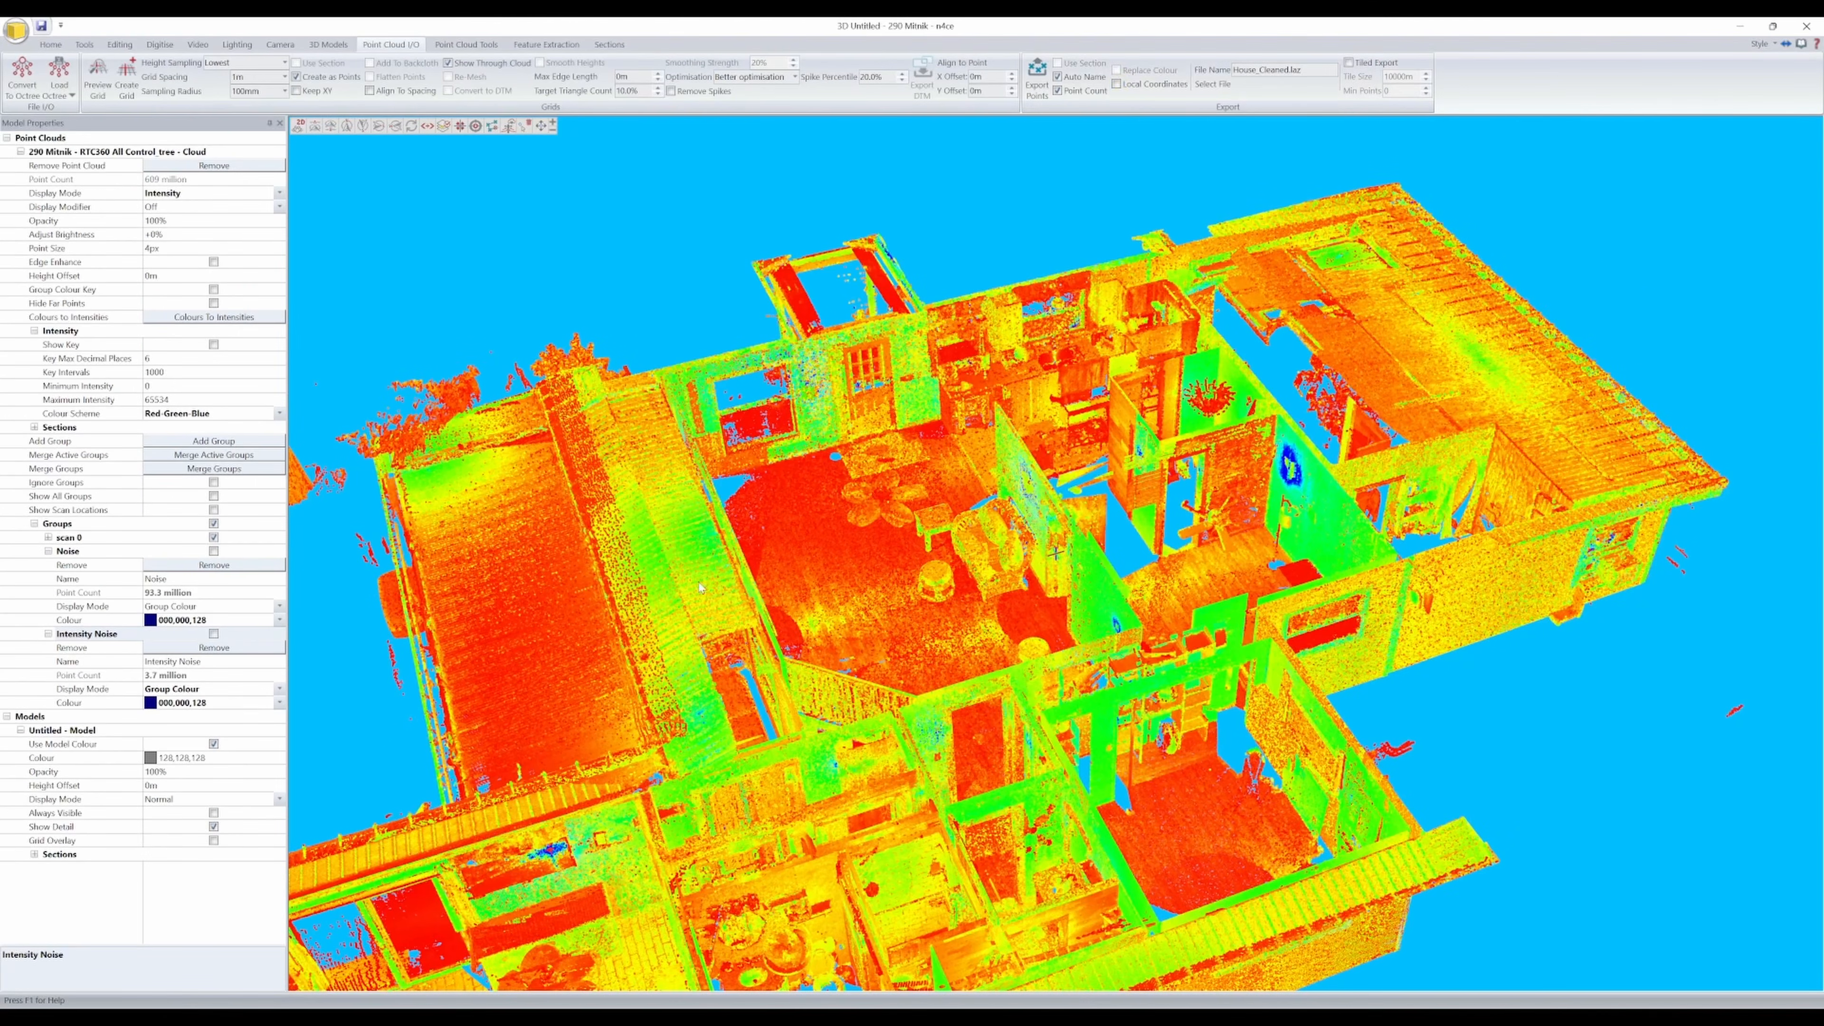
# Step: Switch on the Intensity Noise and Noise groups and export the house cloud's points
pyautogui.click(213, 634)
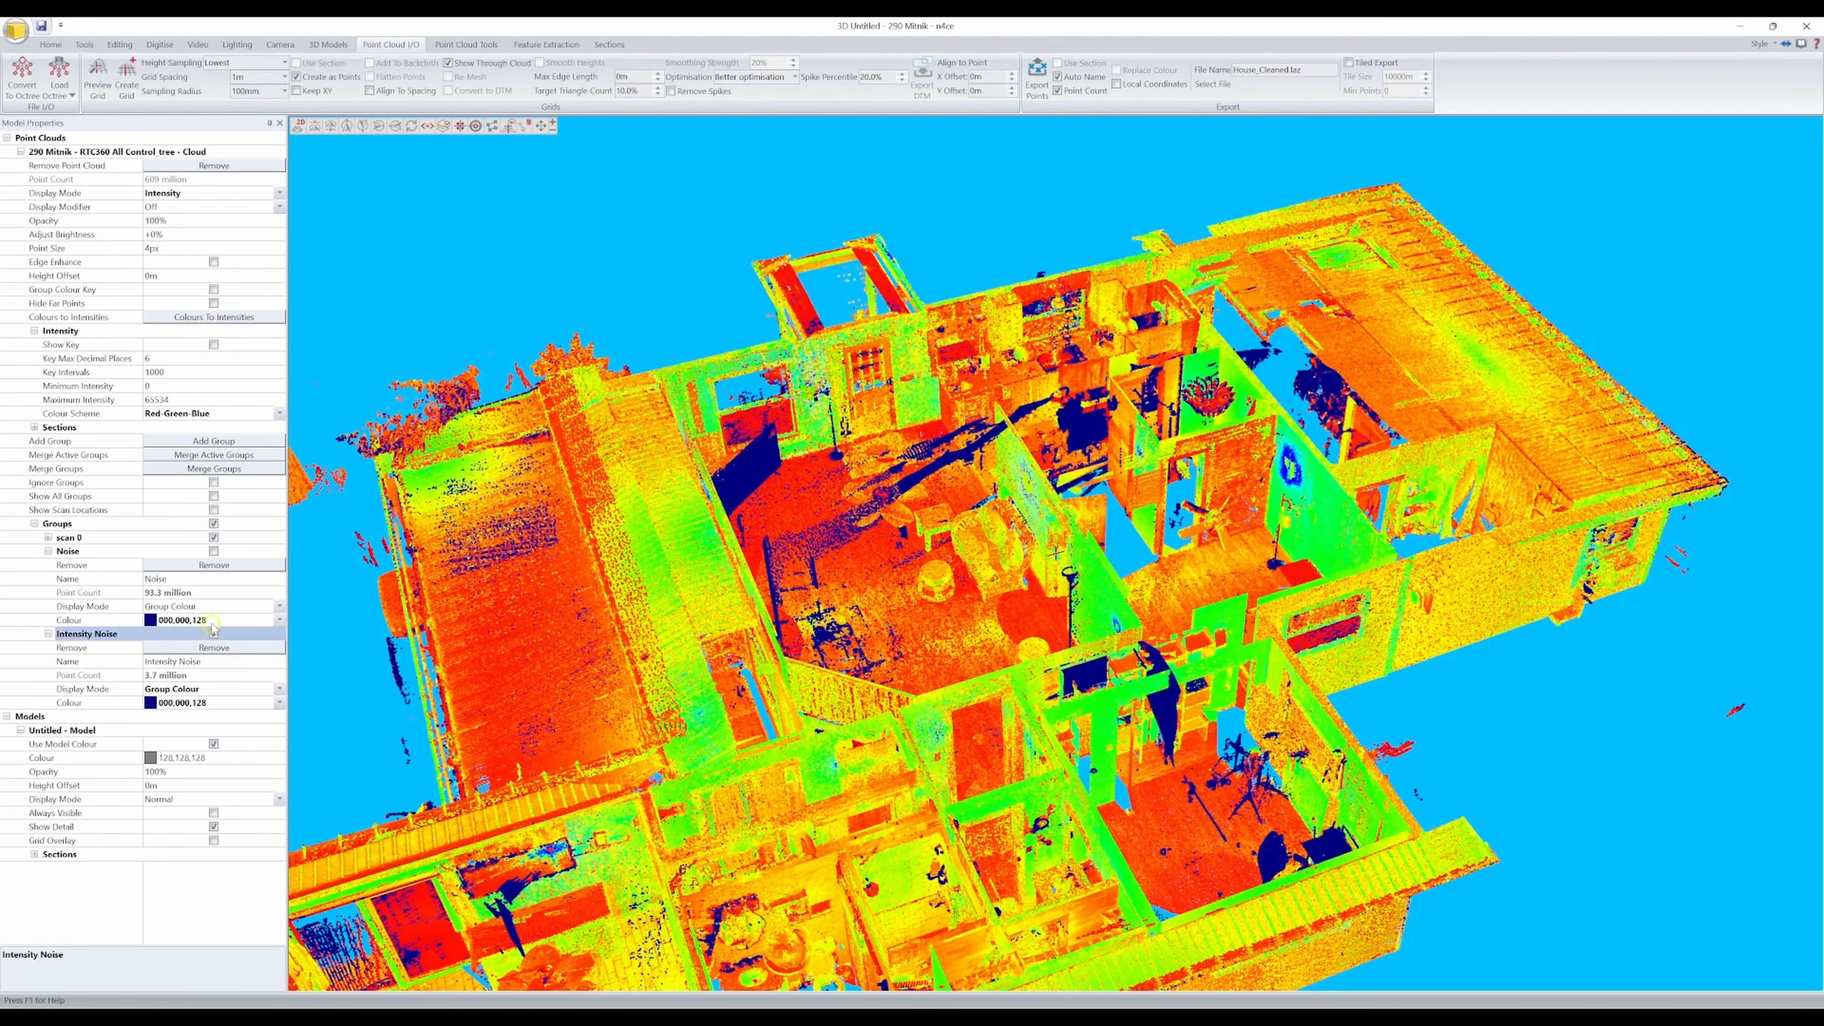
pyautogui.click(214, 551)
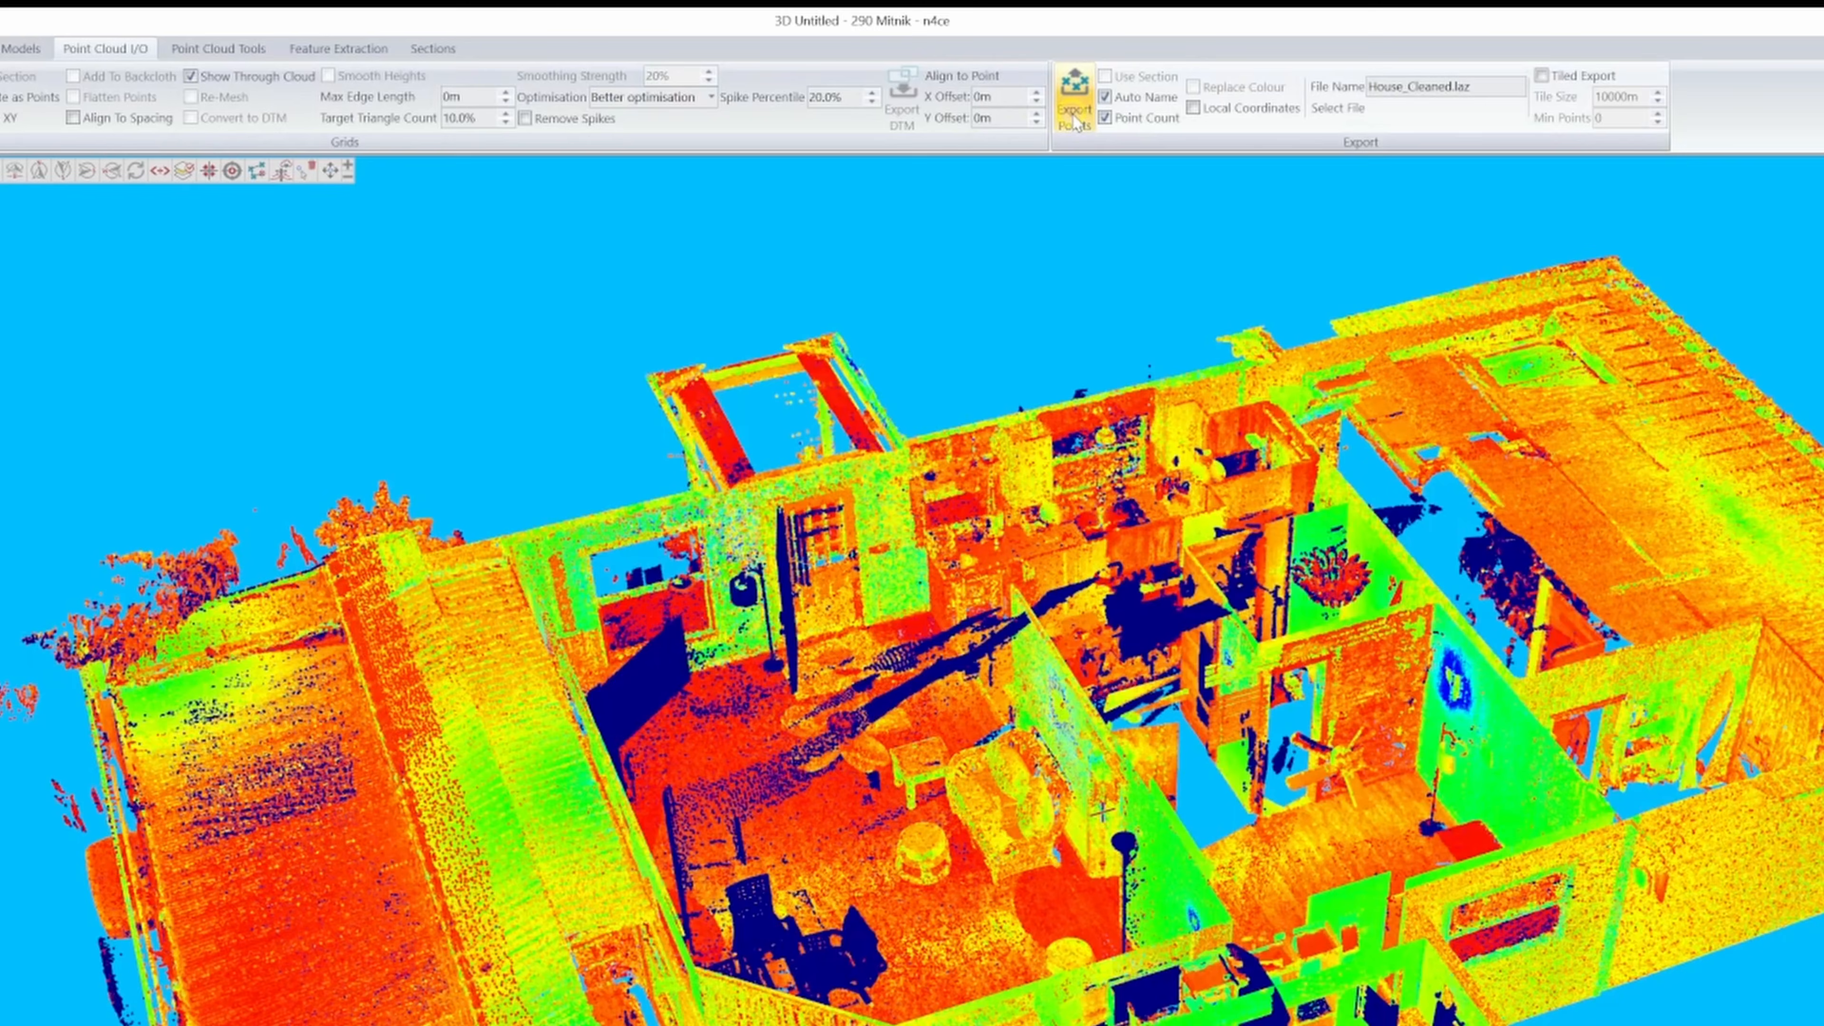
pyautogui.click(1075, 108)
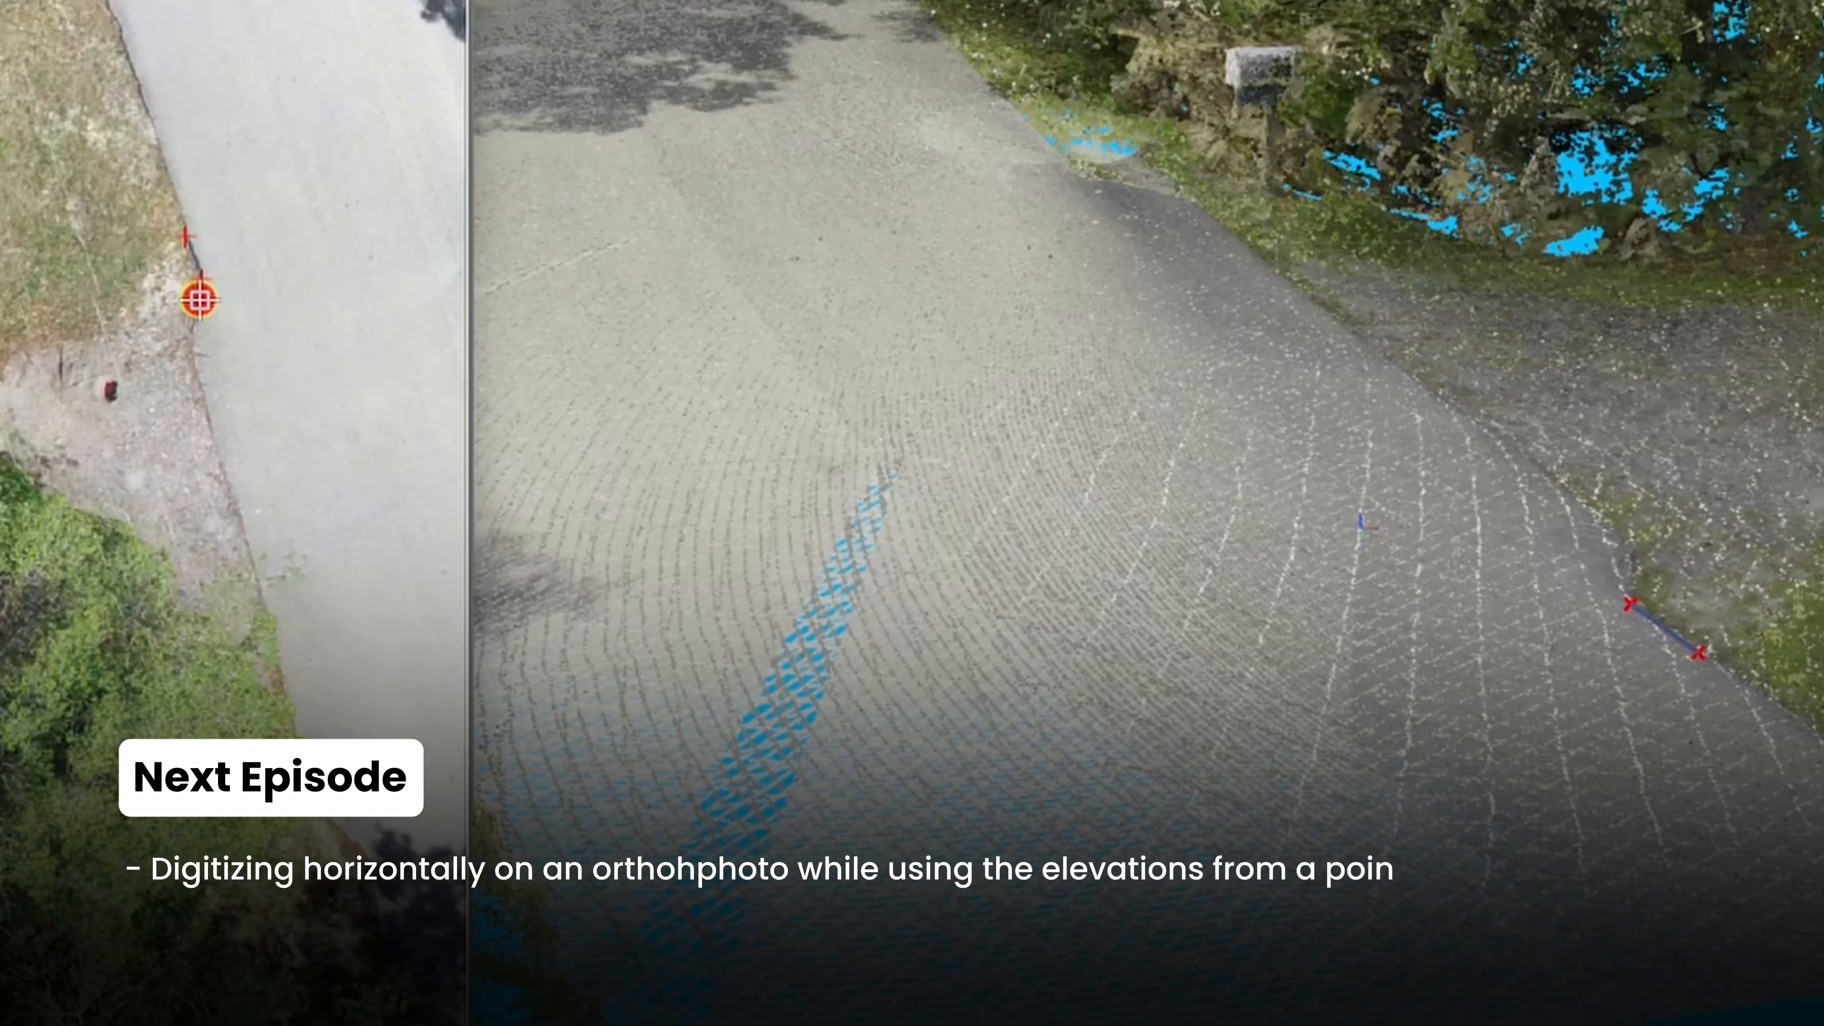
pyautogui.click(200, 299)
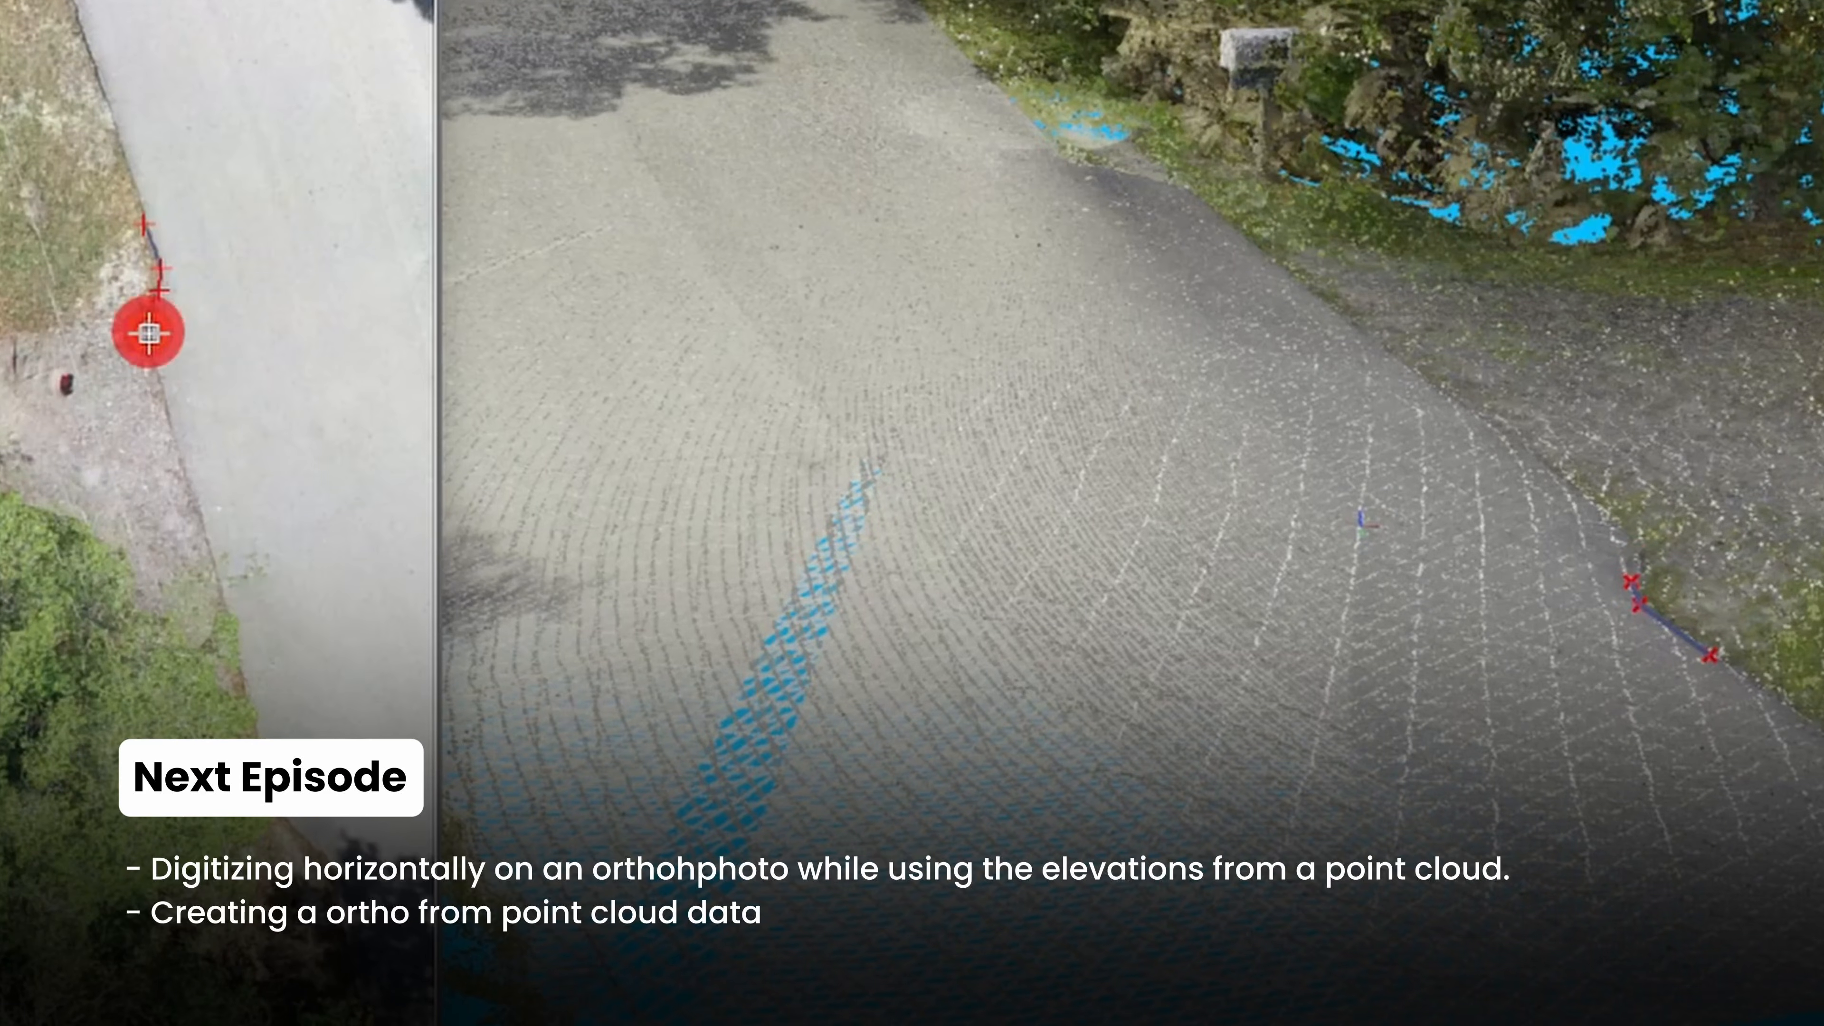